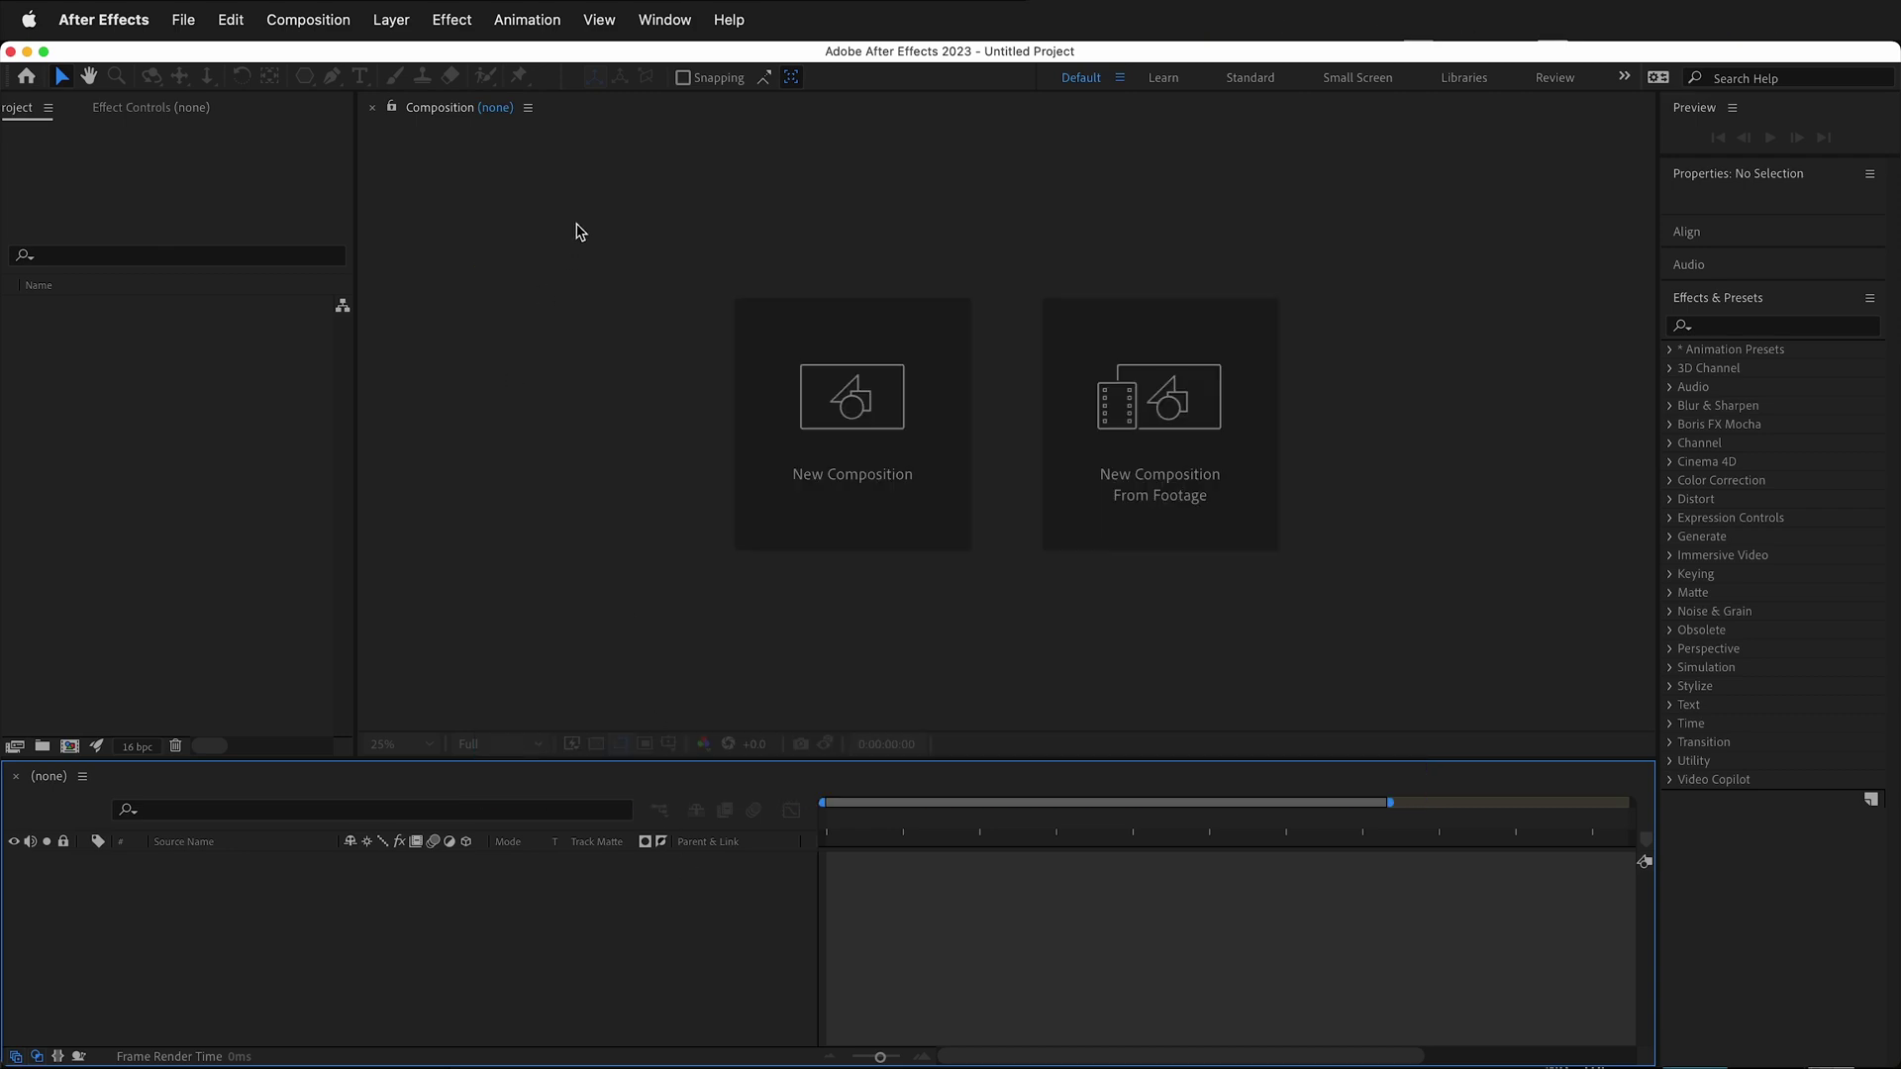
# Create a 1920×1080, 60 fps, 30-second composition named Comp 1
pyautogui.click(312, 20)
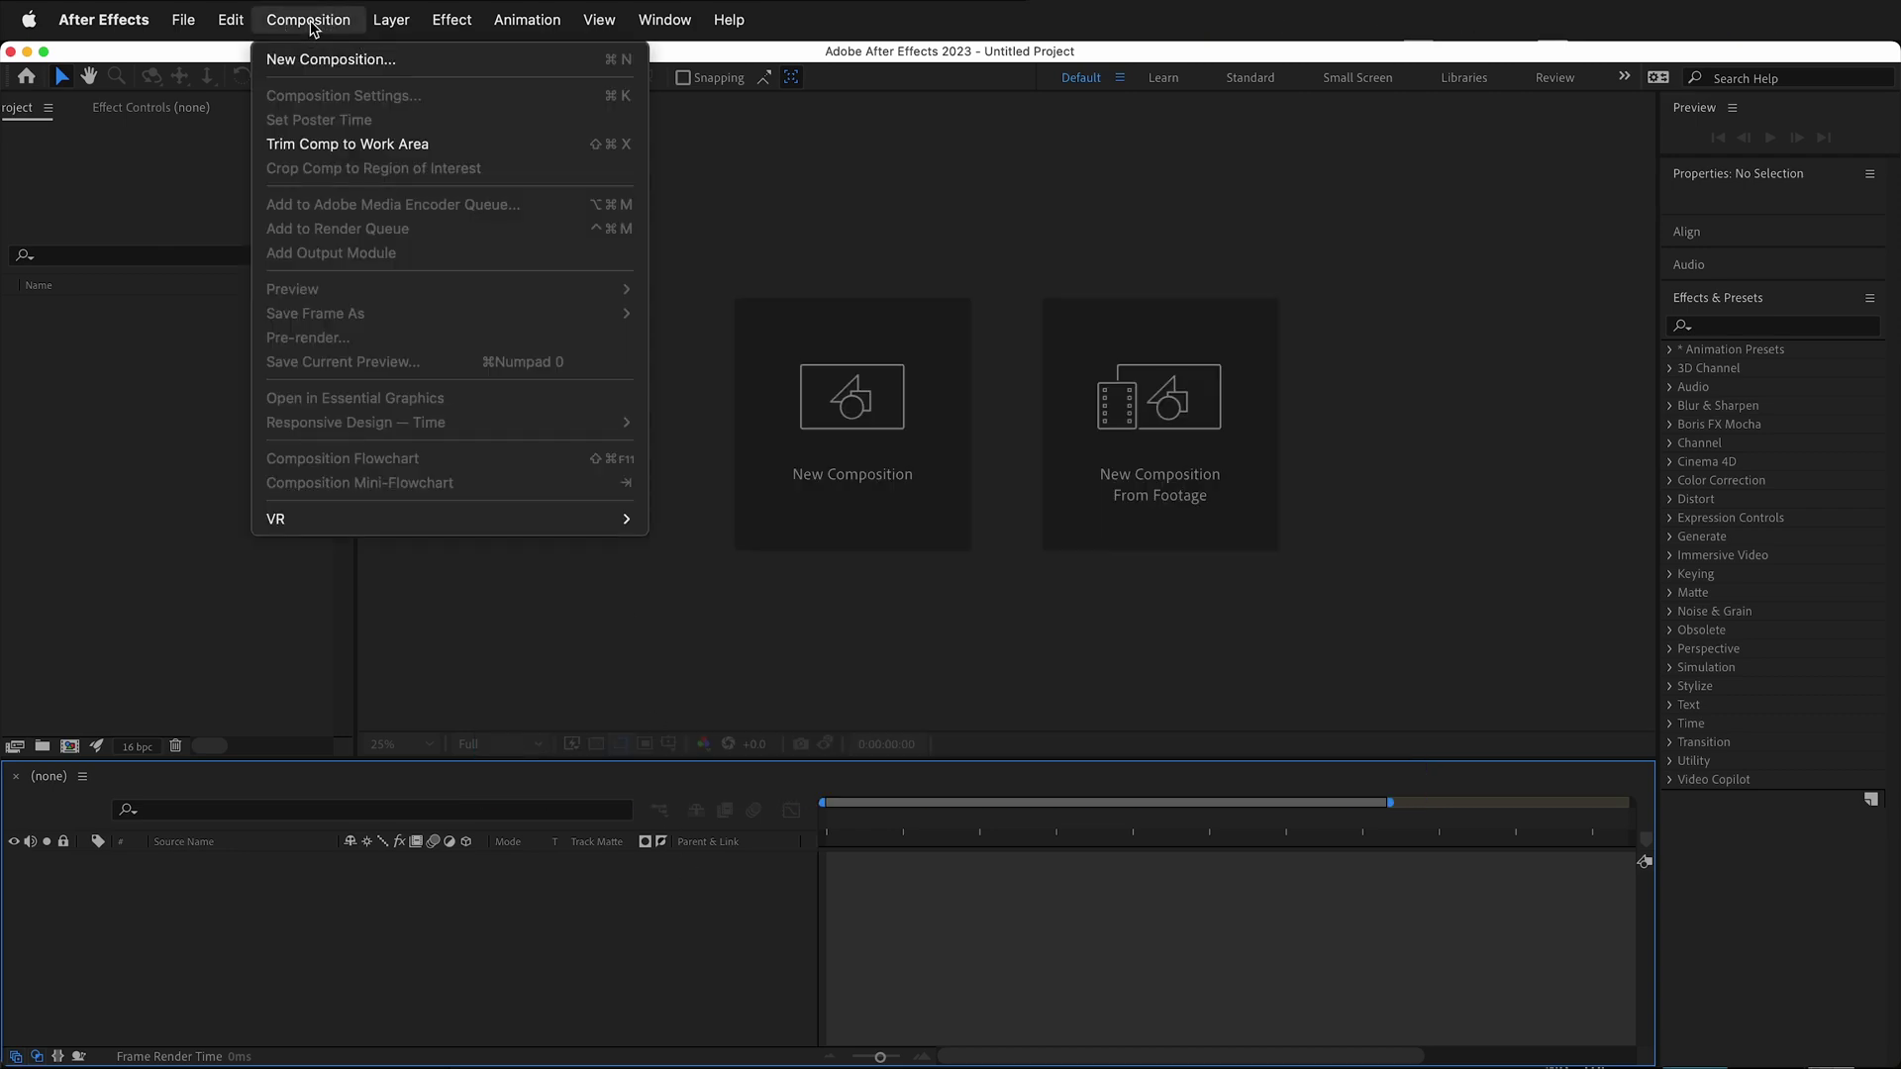
pyautogui.click(323, 61)
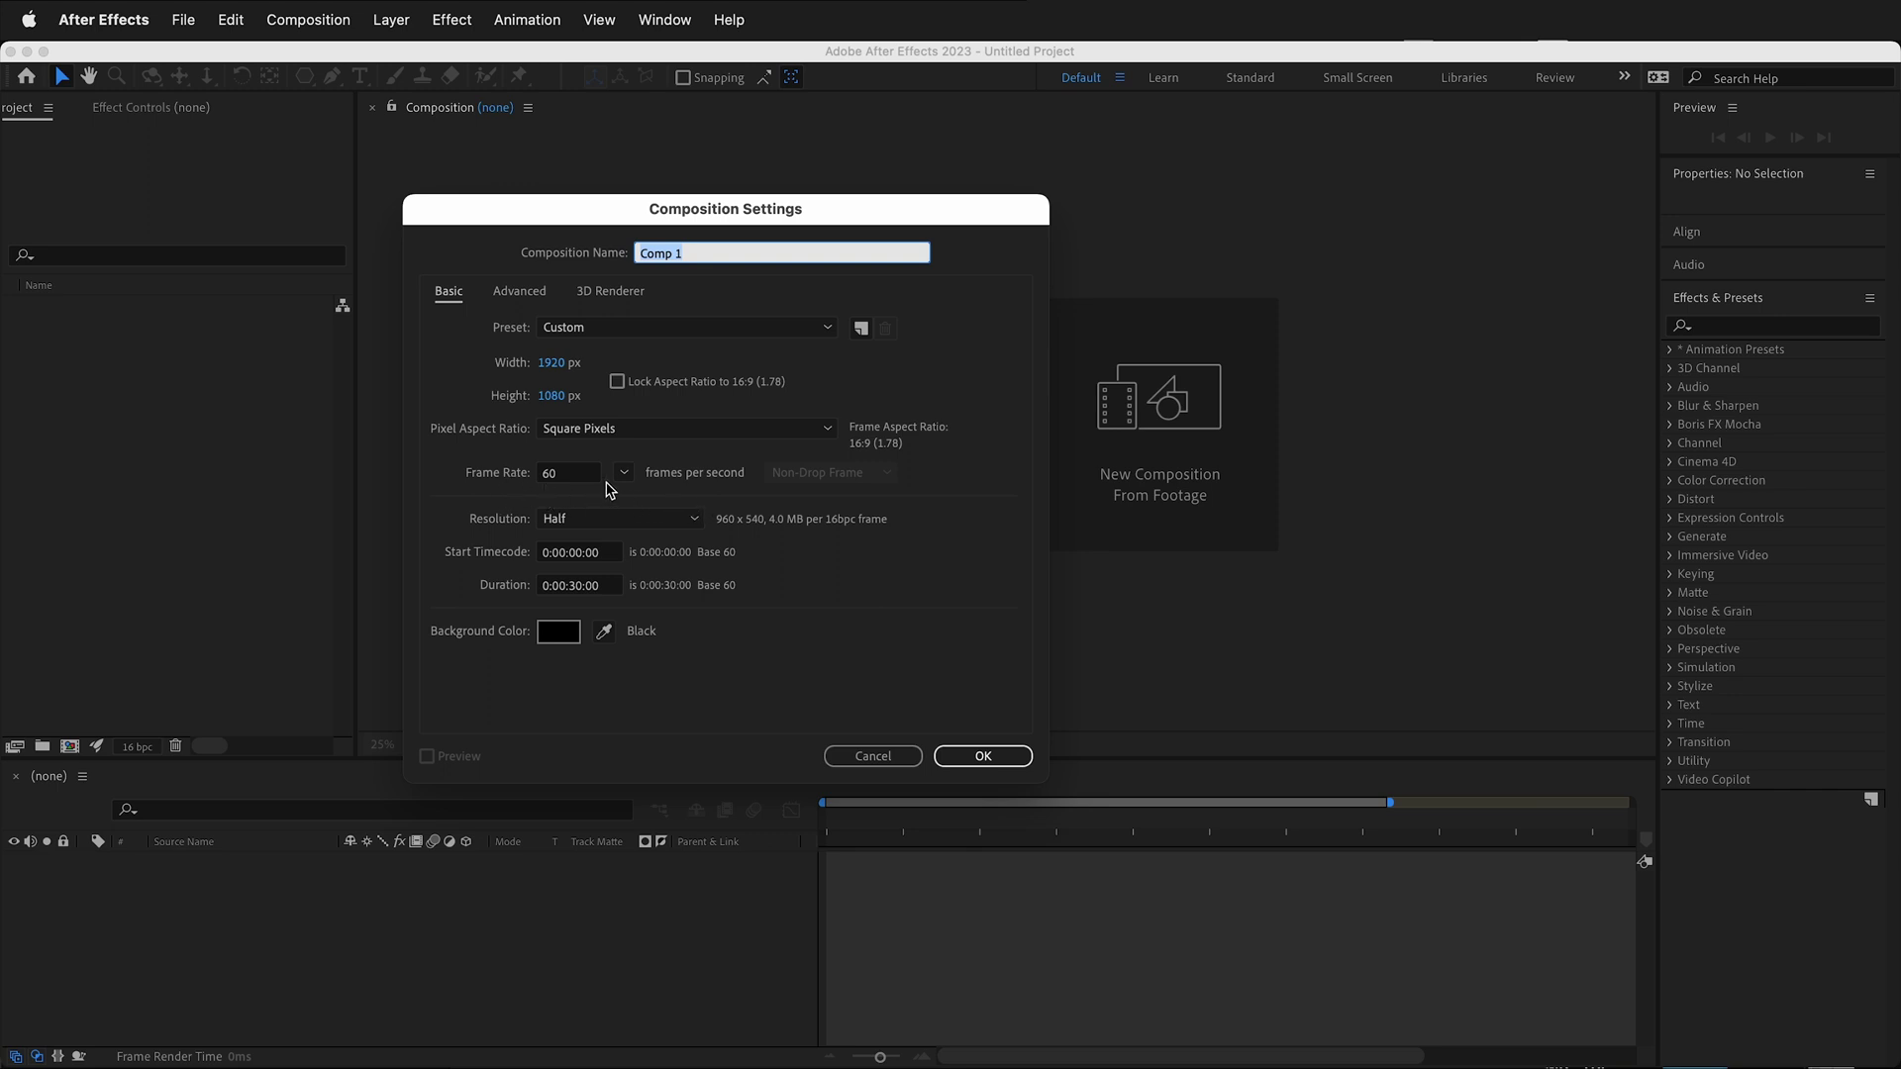
pyautogui.click(981, 757)
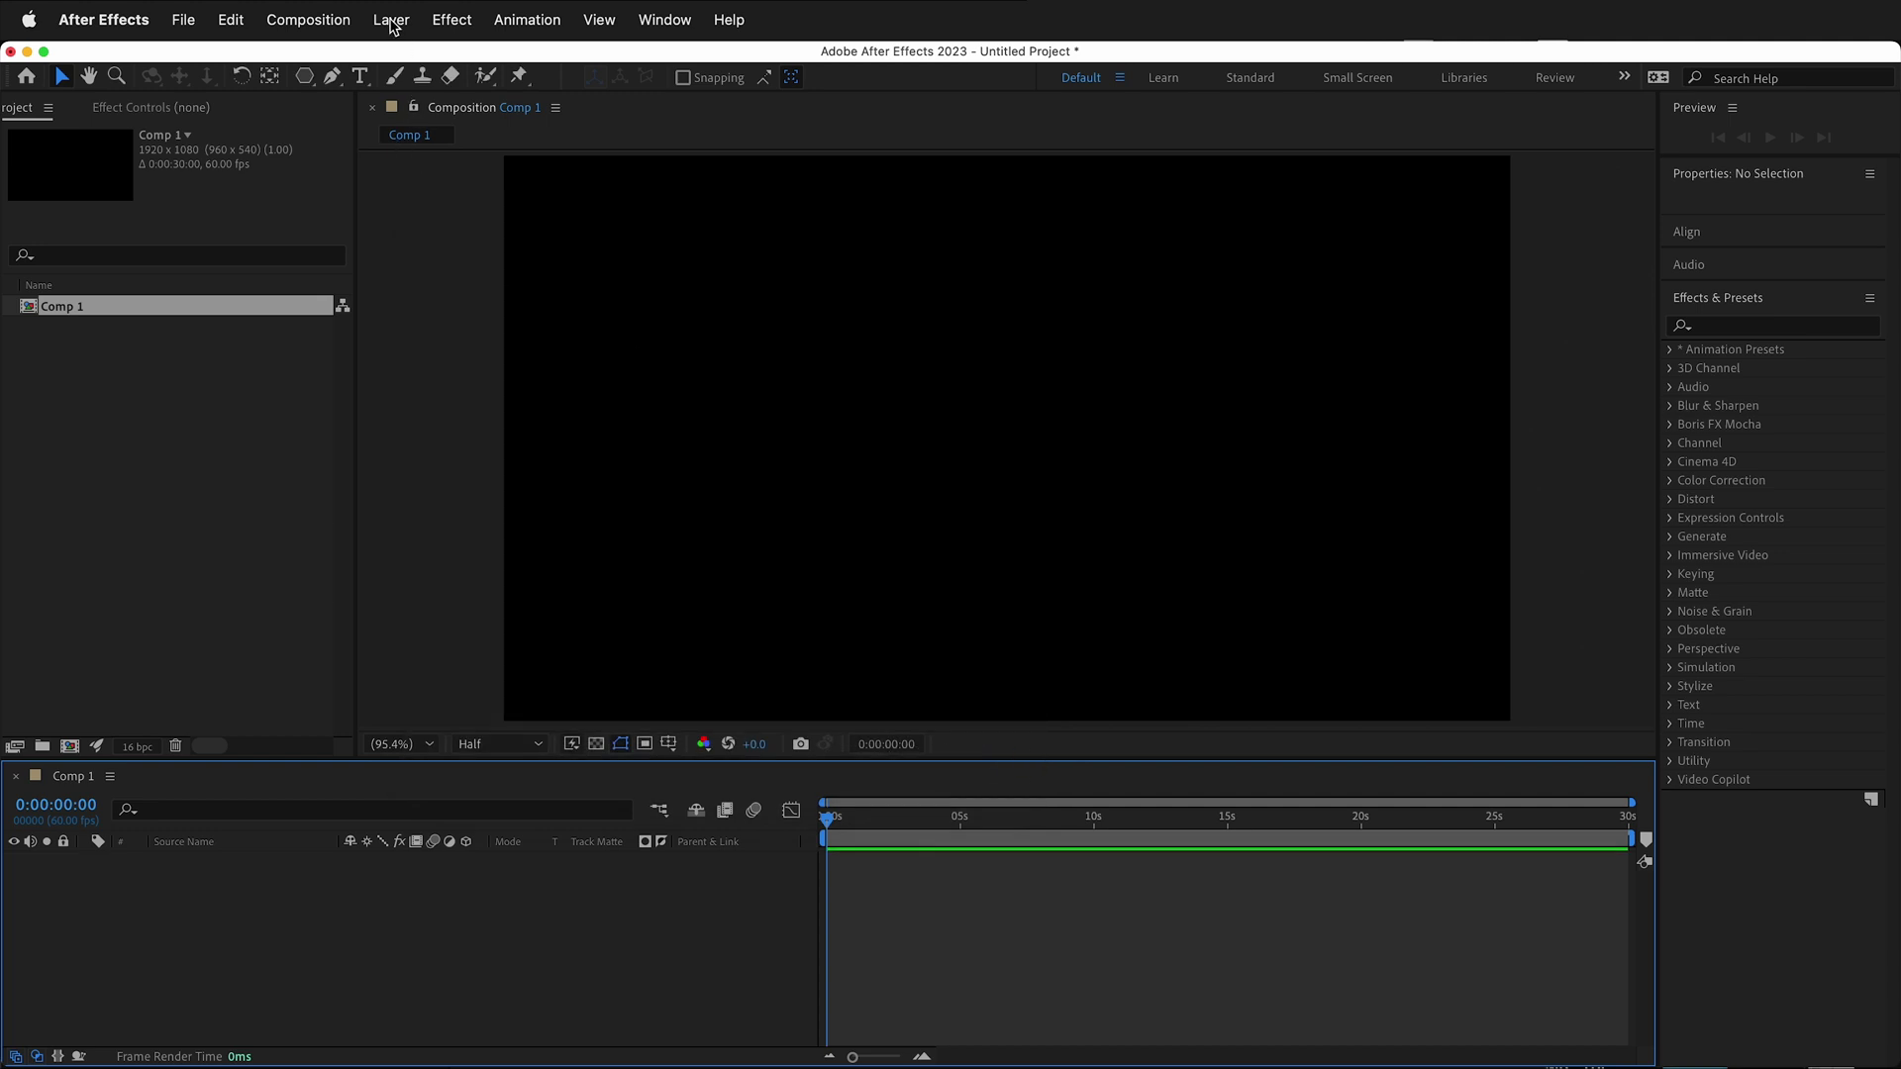
# Add a full-frame dark gray solid layer to Comp 1
pyautogui.click(403, 24)
pyautogui.moveTo(390, 59)
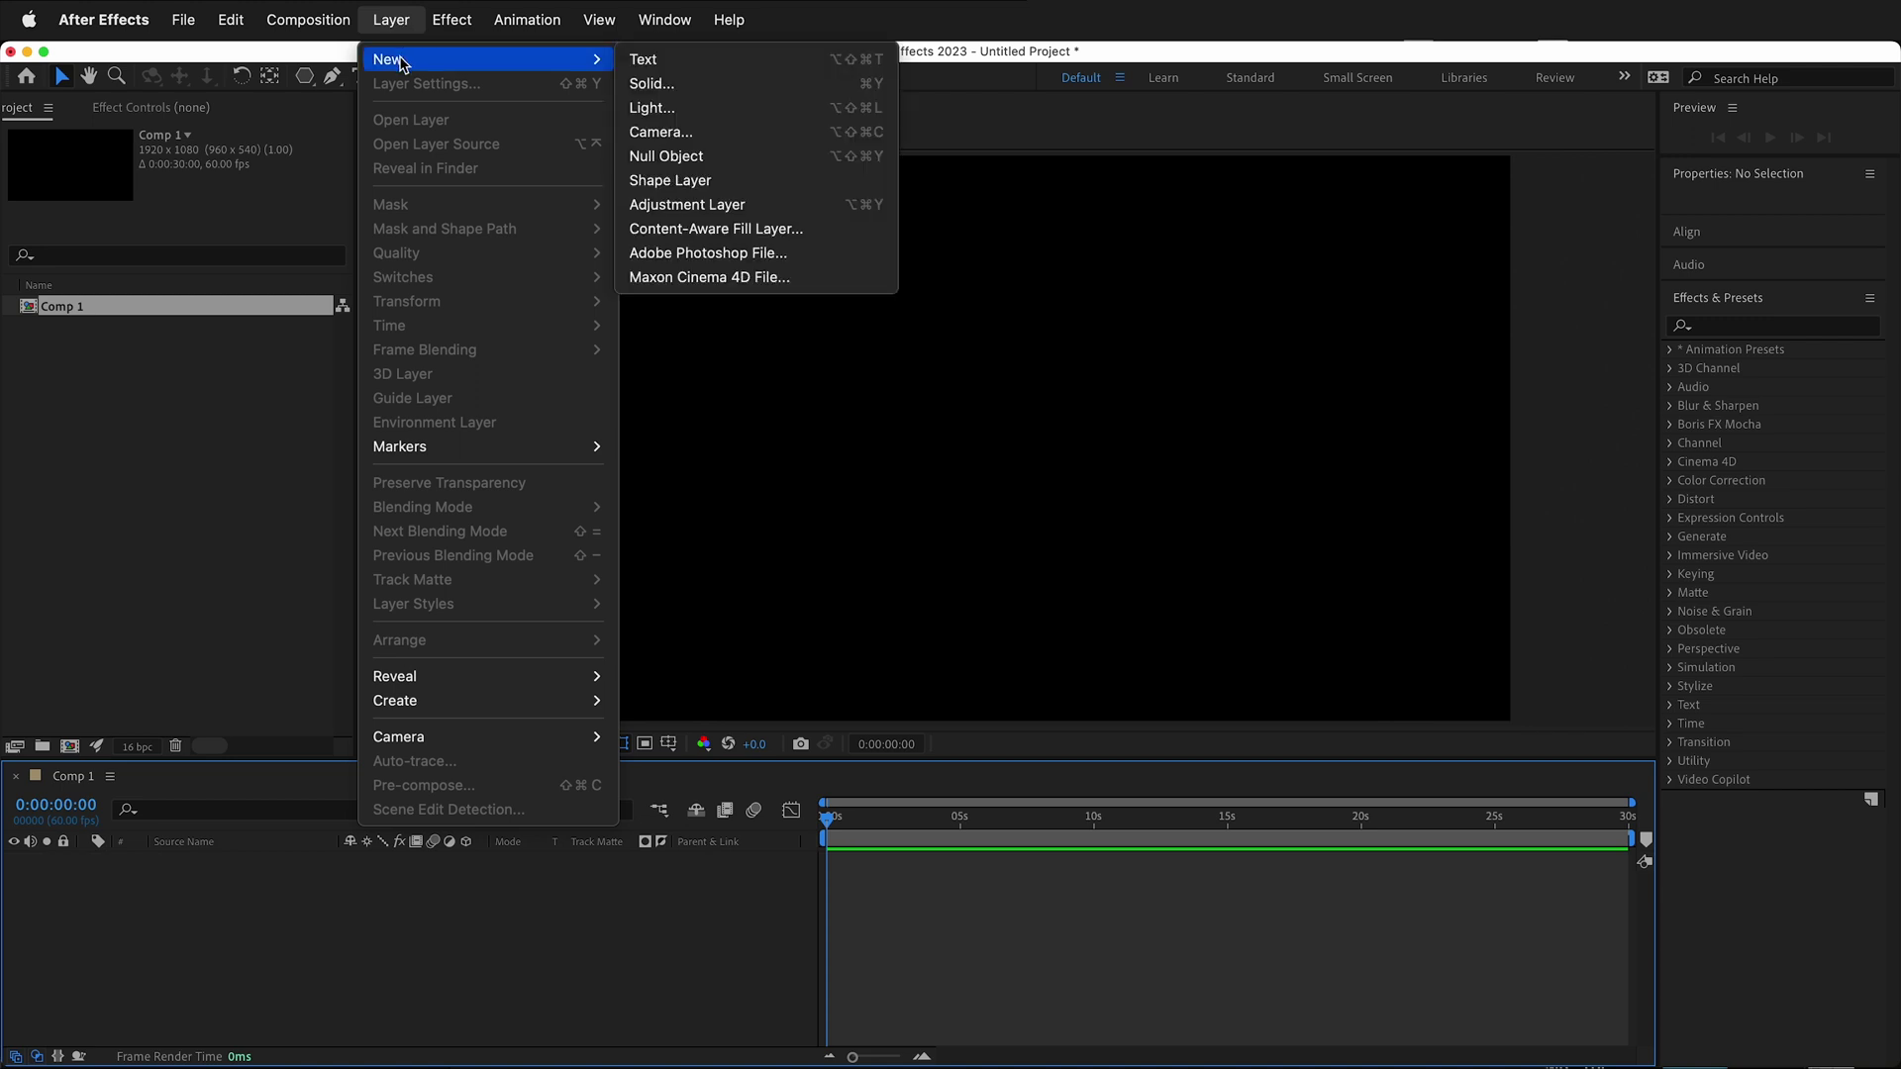
pyautogui.click(692, 83)
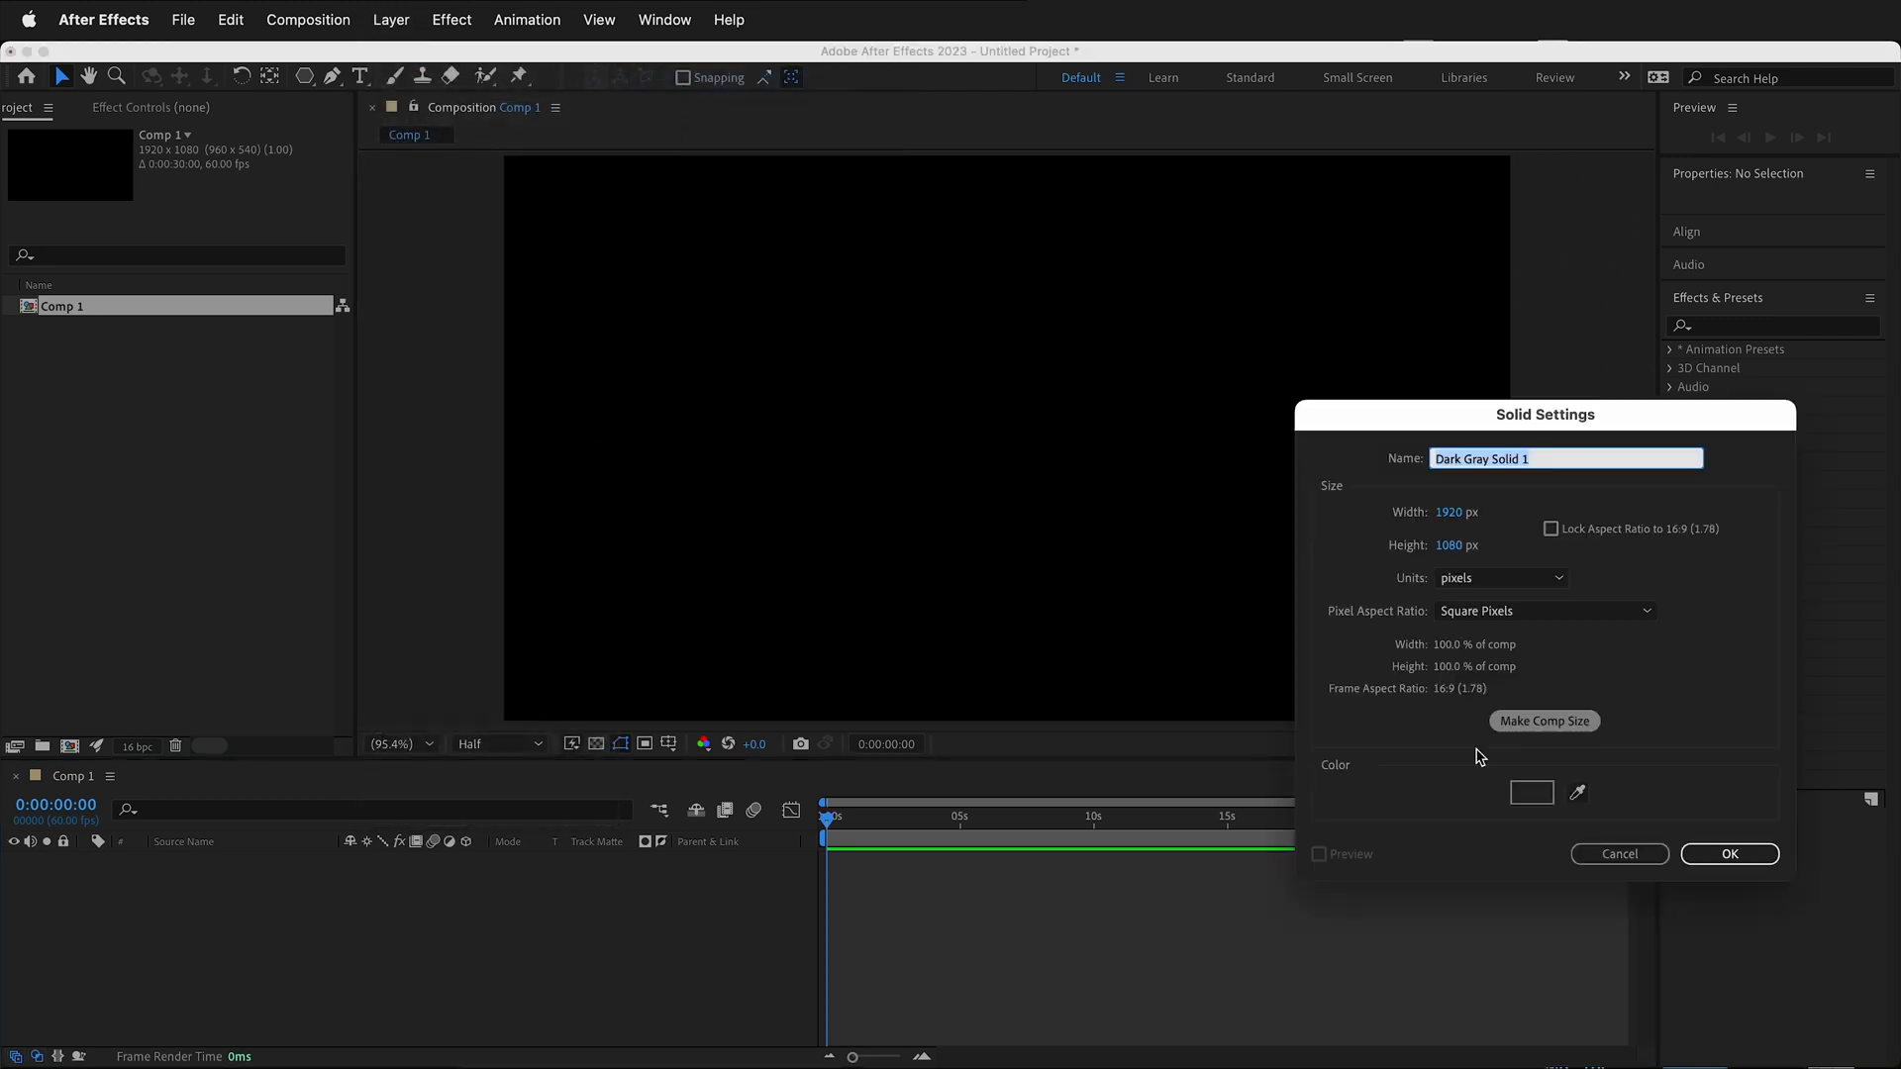
pyautogui.click(1764, 862)
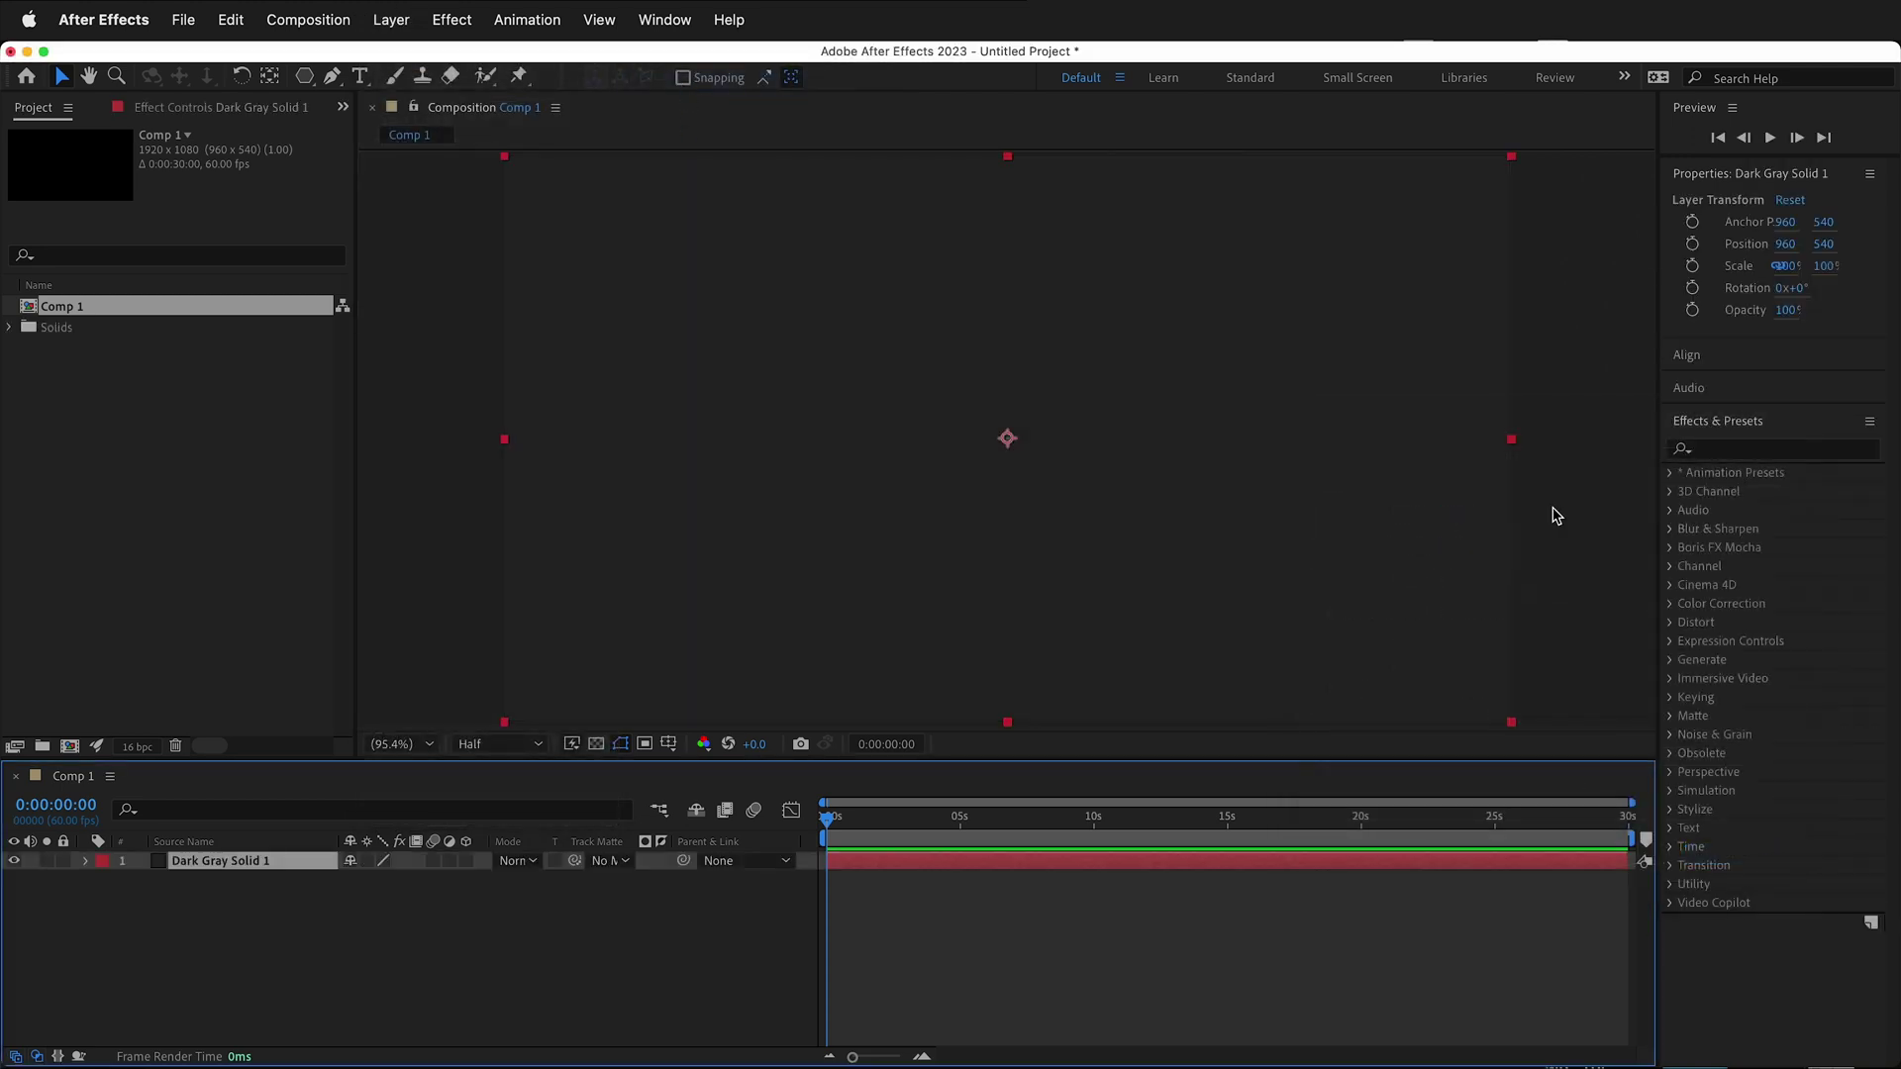
# Apply 4-Color Gradient to Dark Gray Solid 1 and set its opacity to 60%
pyautogui.click(1719, 452)
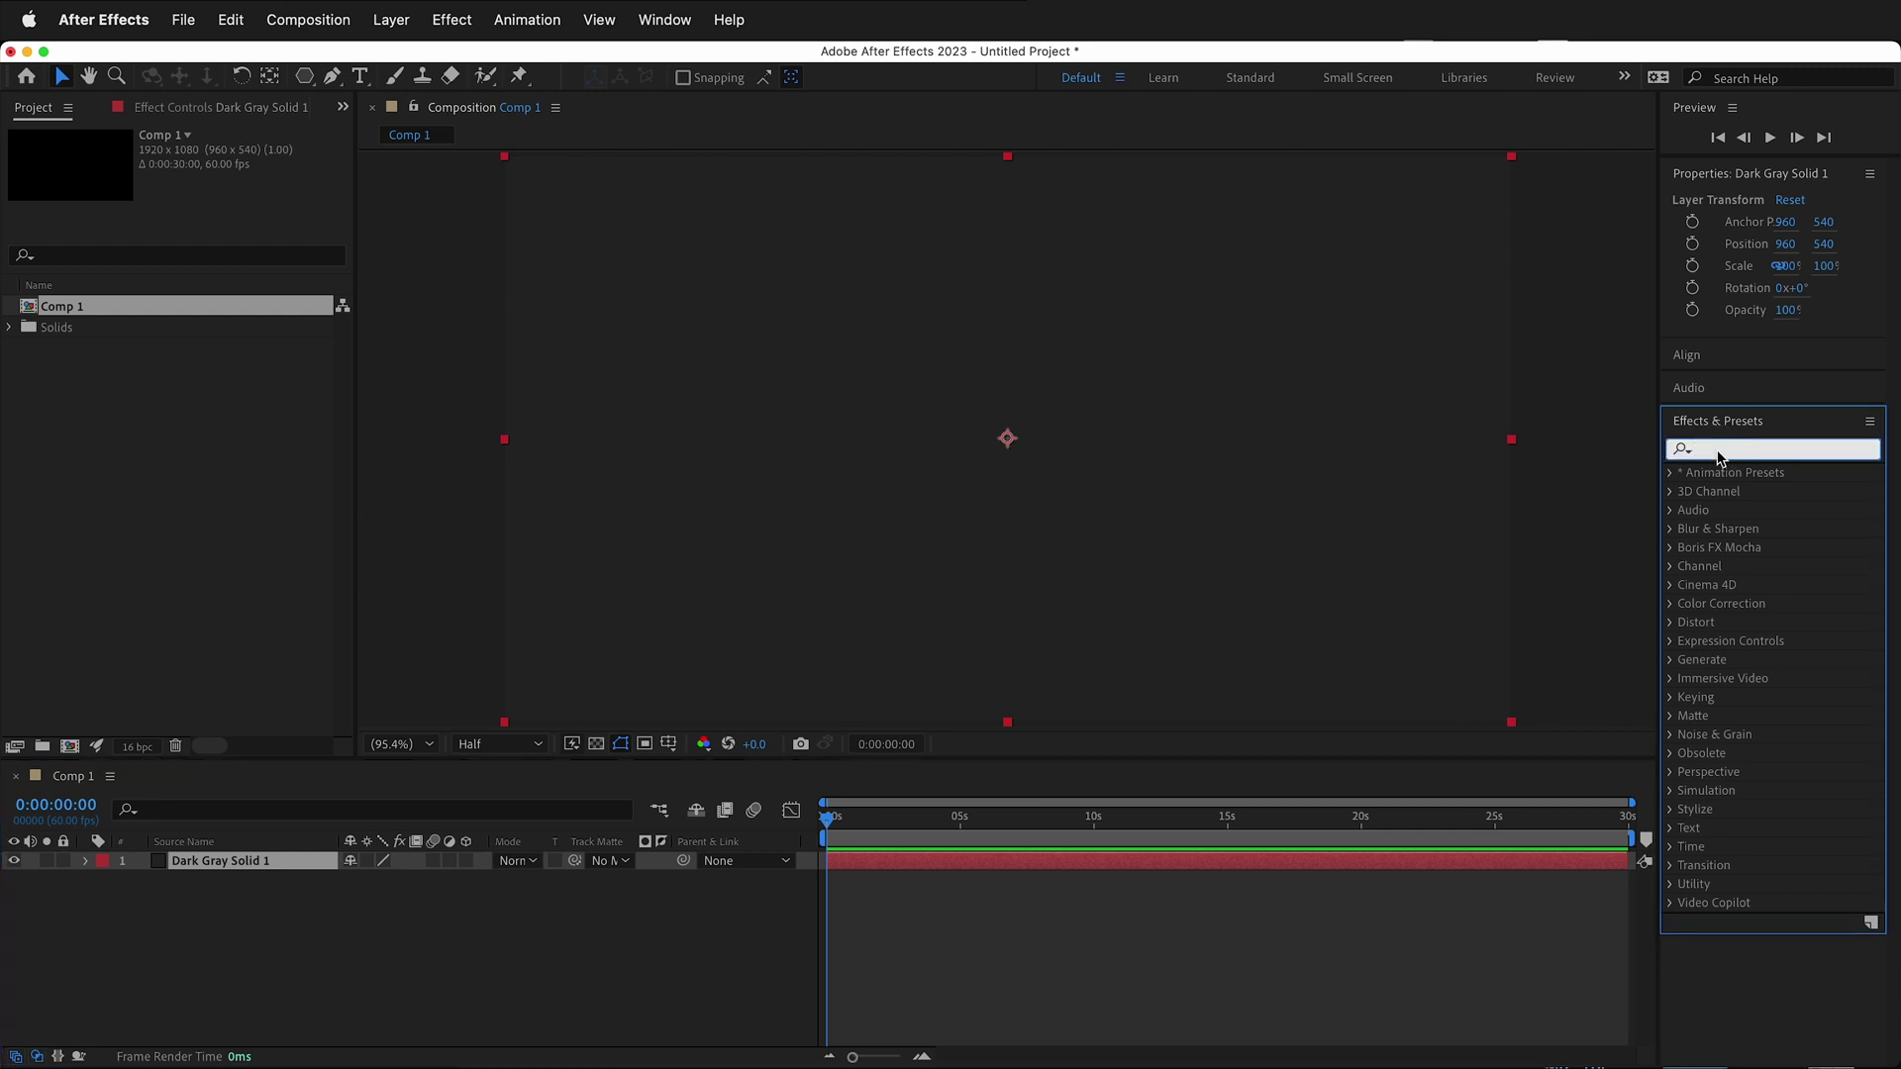
pyautogui.write('gra')
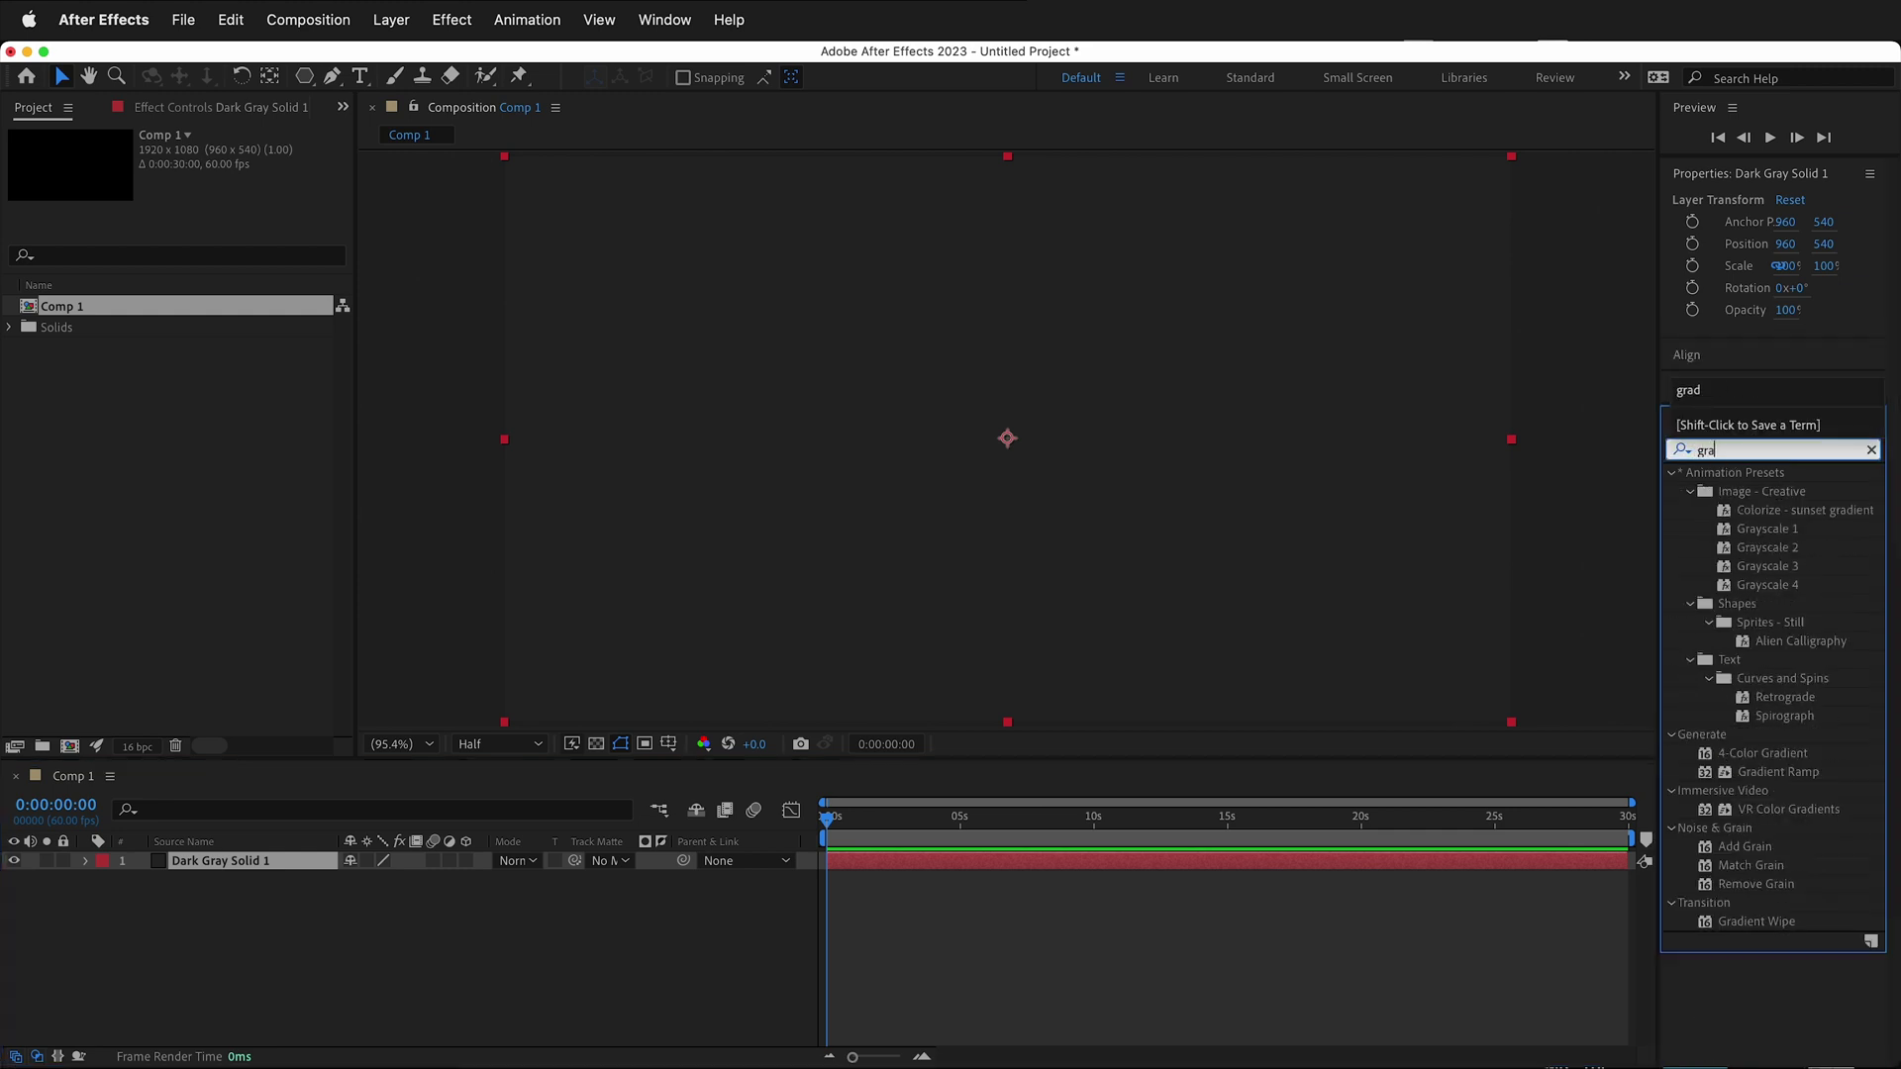
pyautogui.write('d')
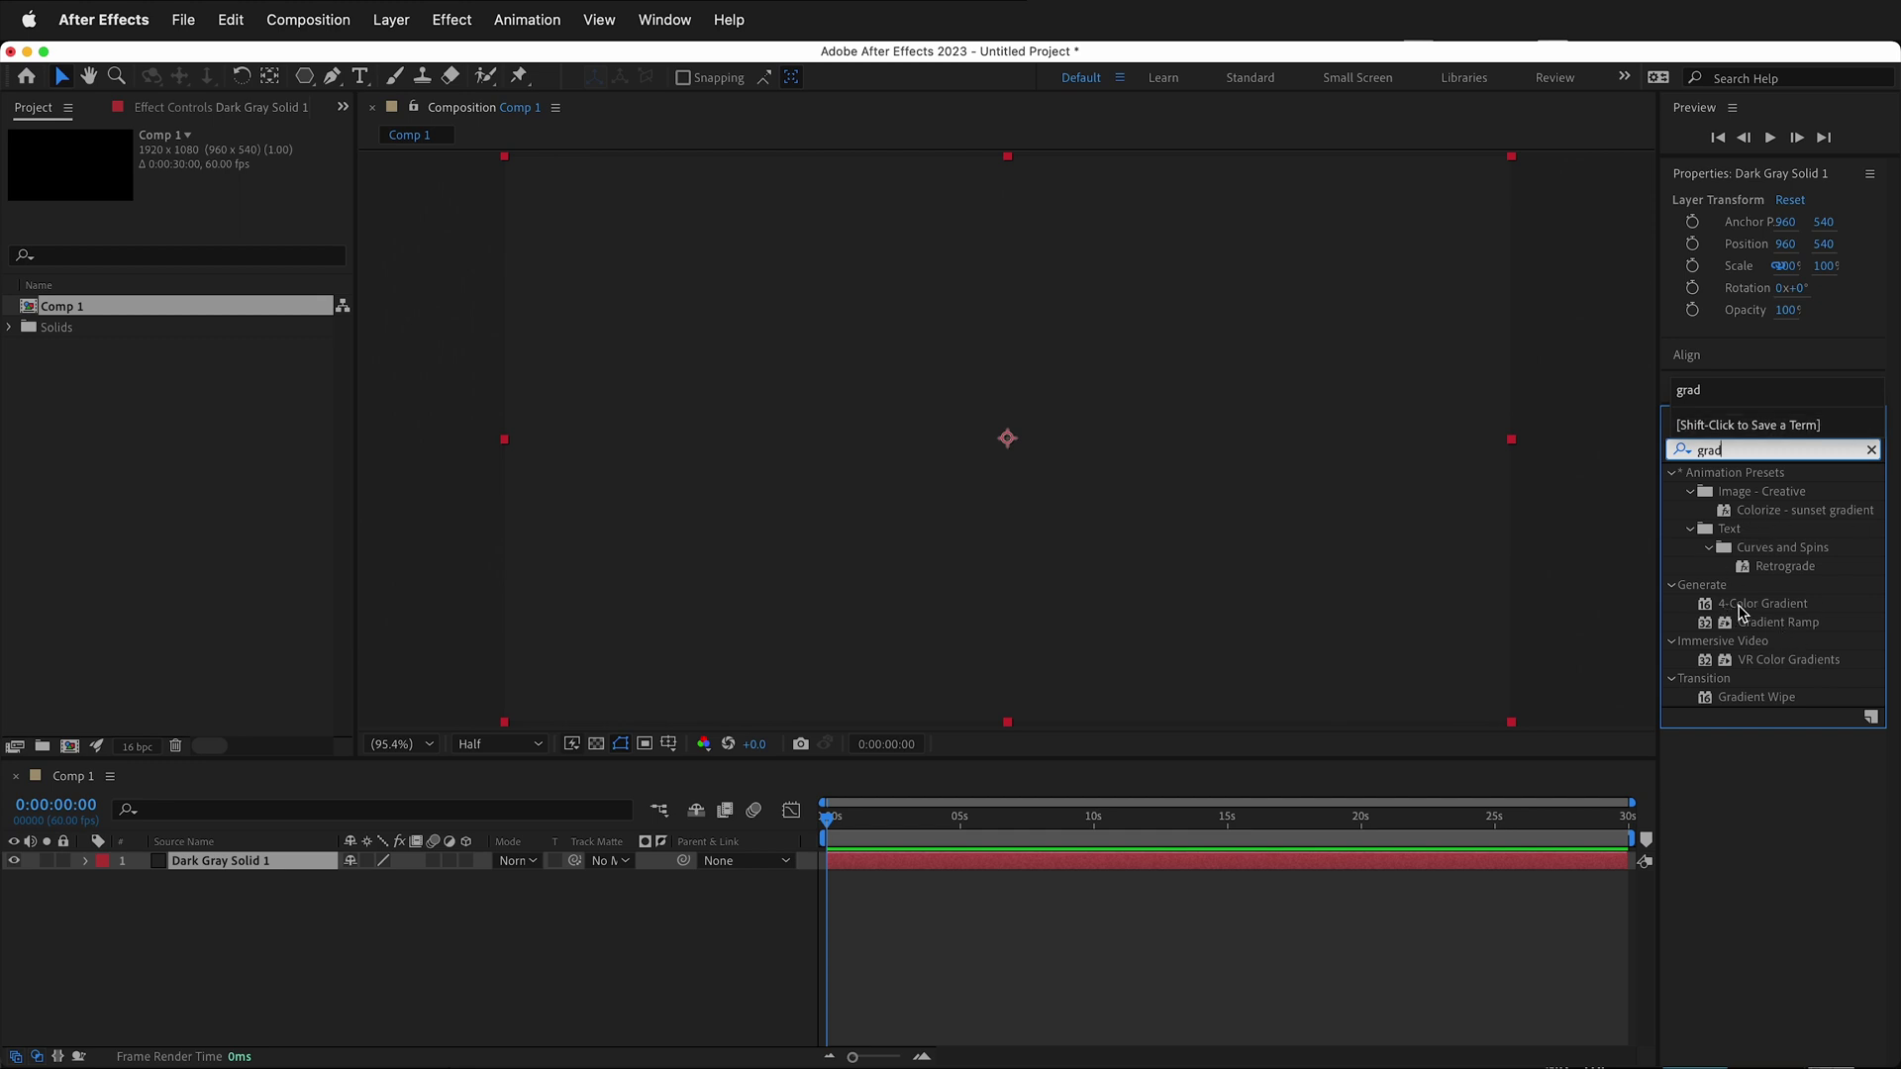
pyautogui.click(1741, 609)
pyautogui.moveTo(1741, 609); pyautogui.dragTo(243, 867)
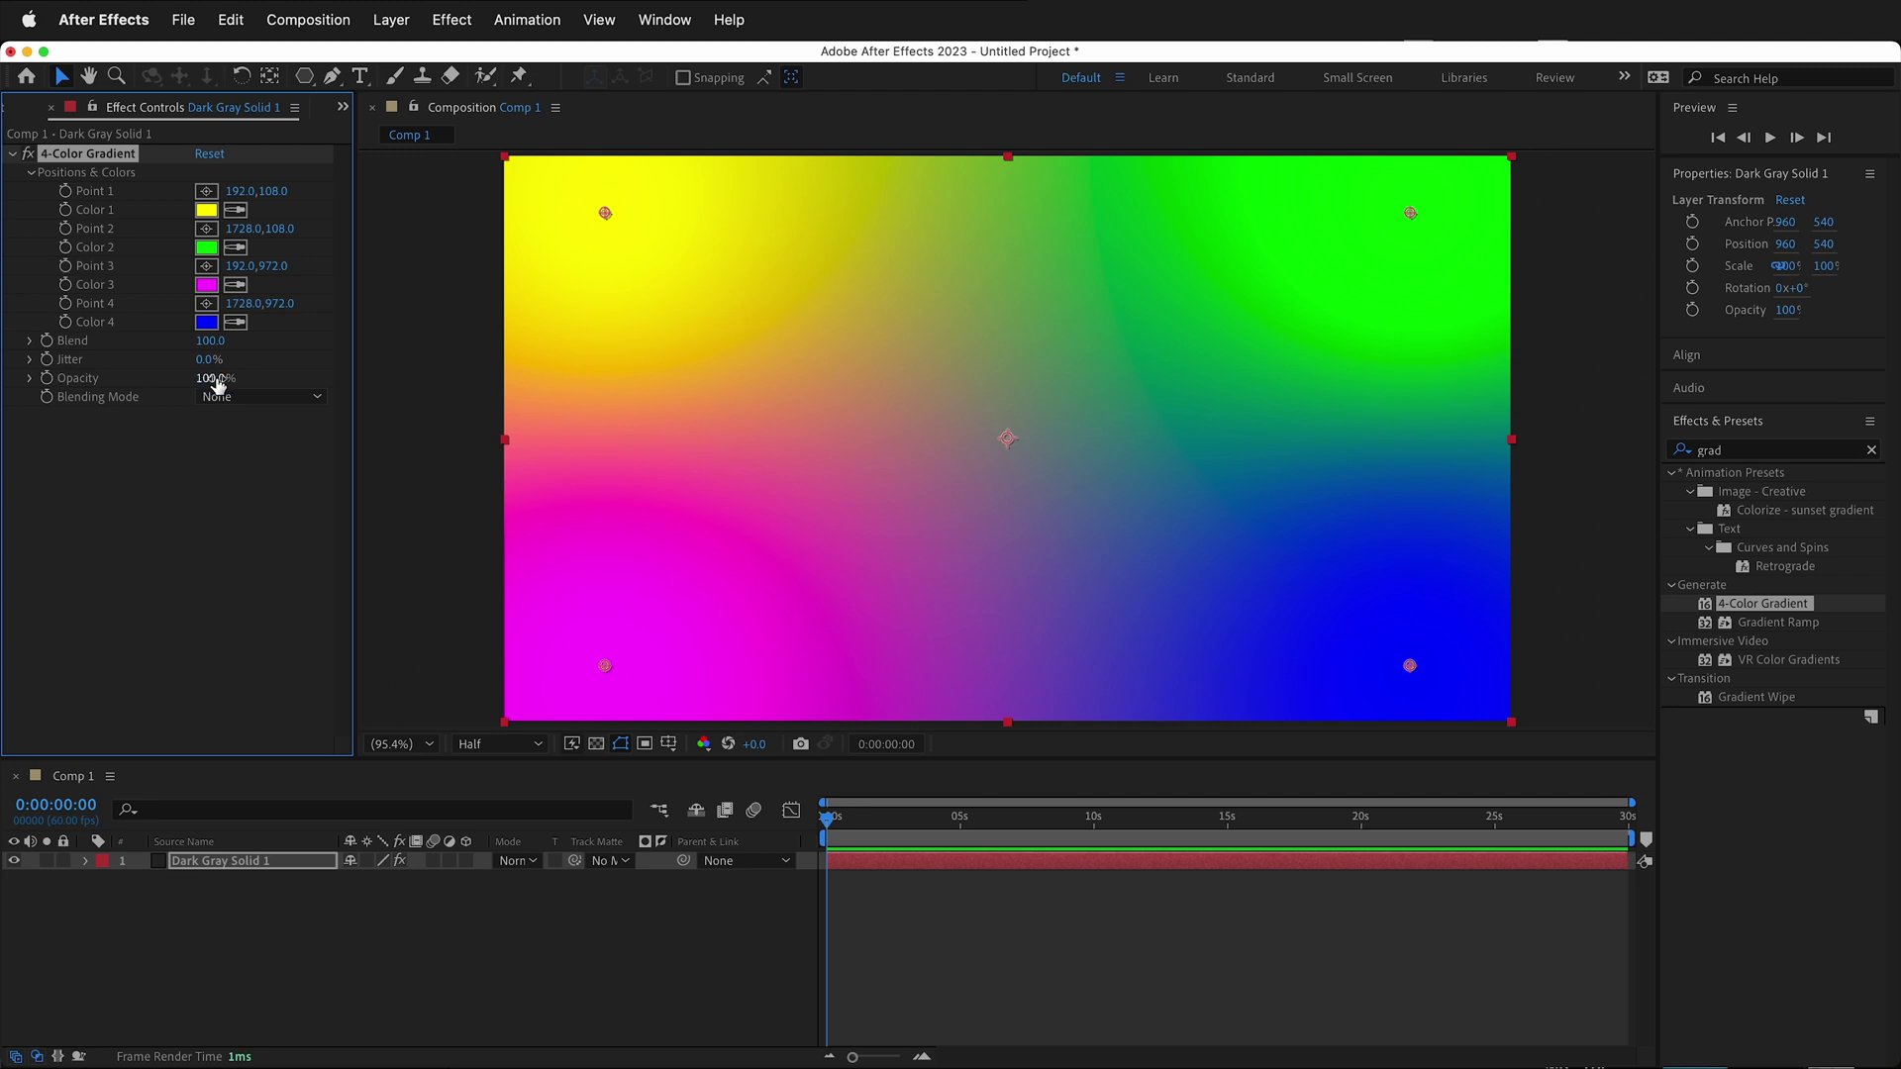
pyautogui.moveTo(211, 385); pyautogui.dragTo(173, 387)
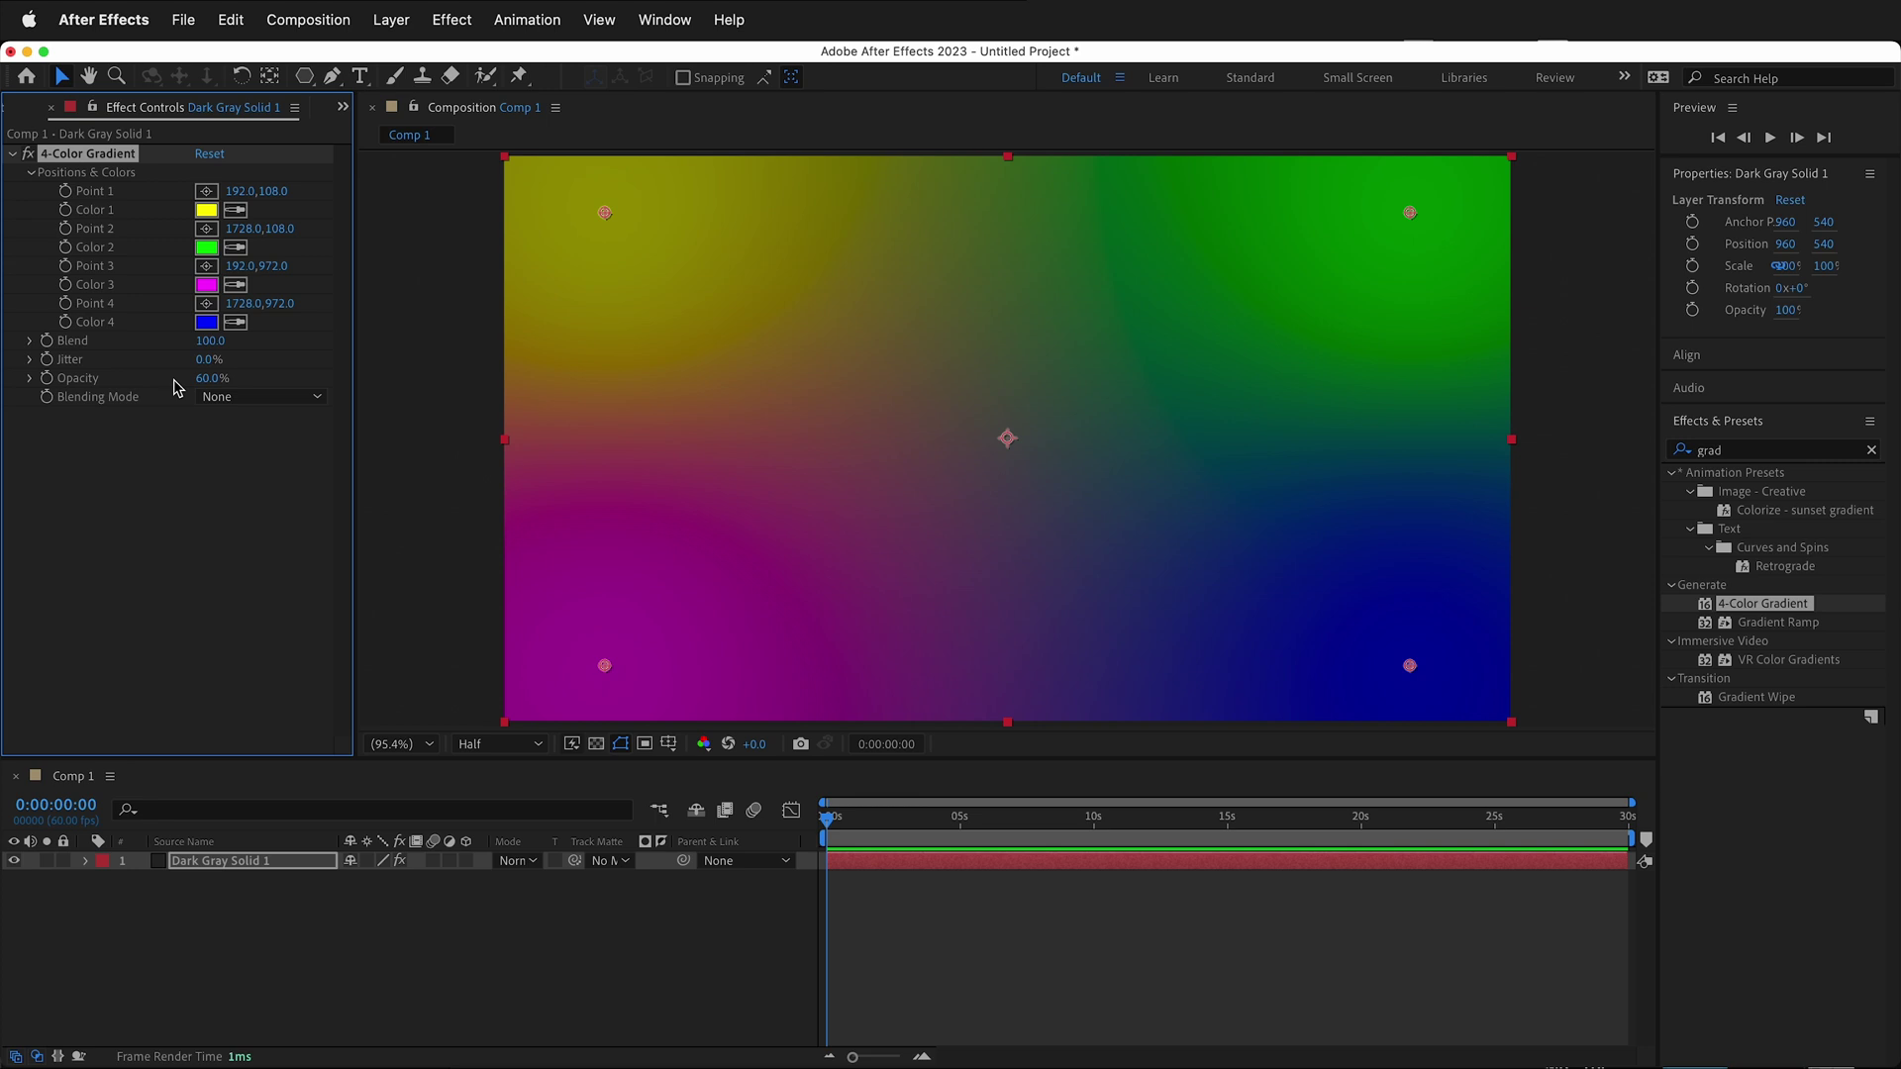
pyautogui.press('super+5')
pyautogui.write('cc')
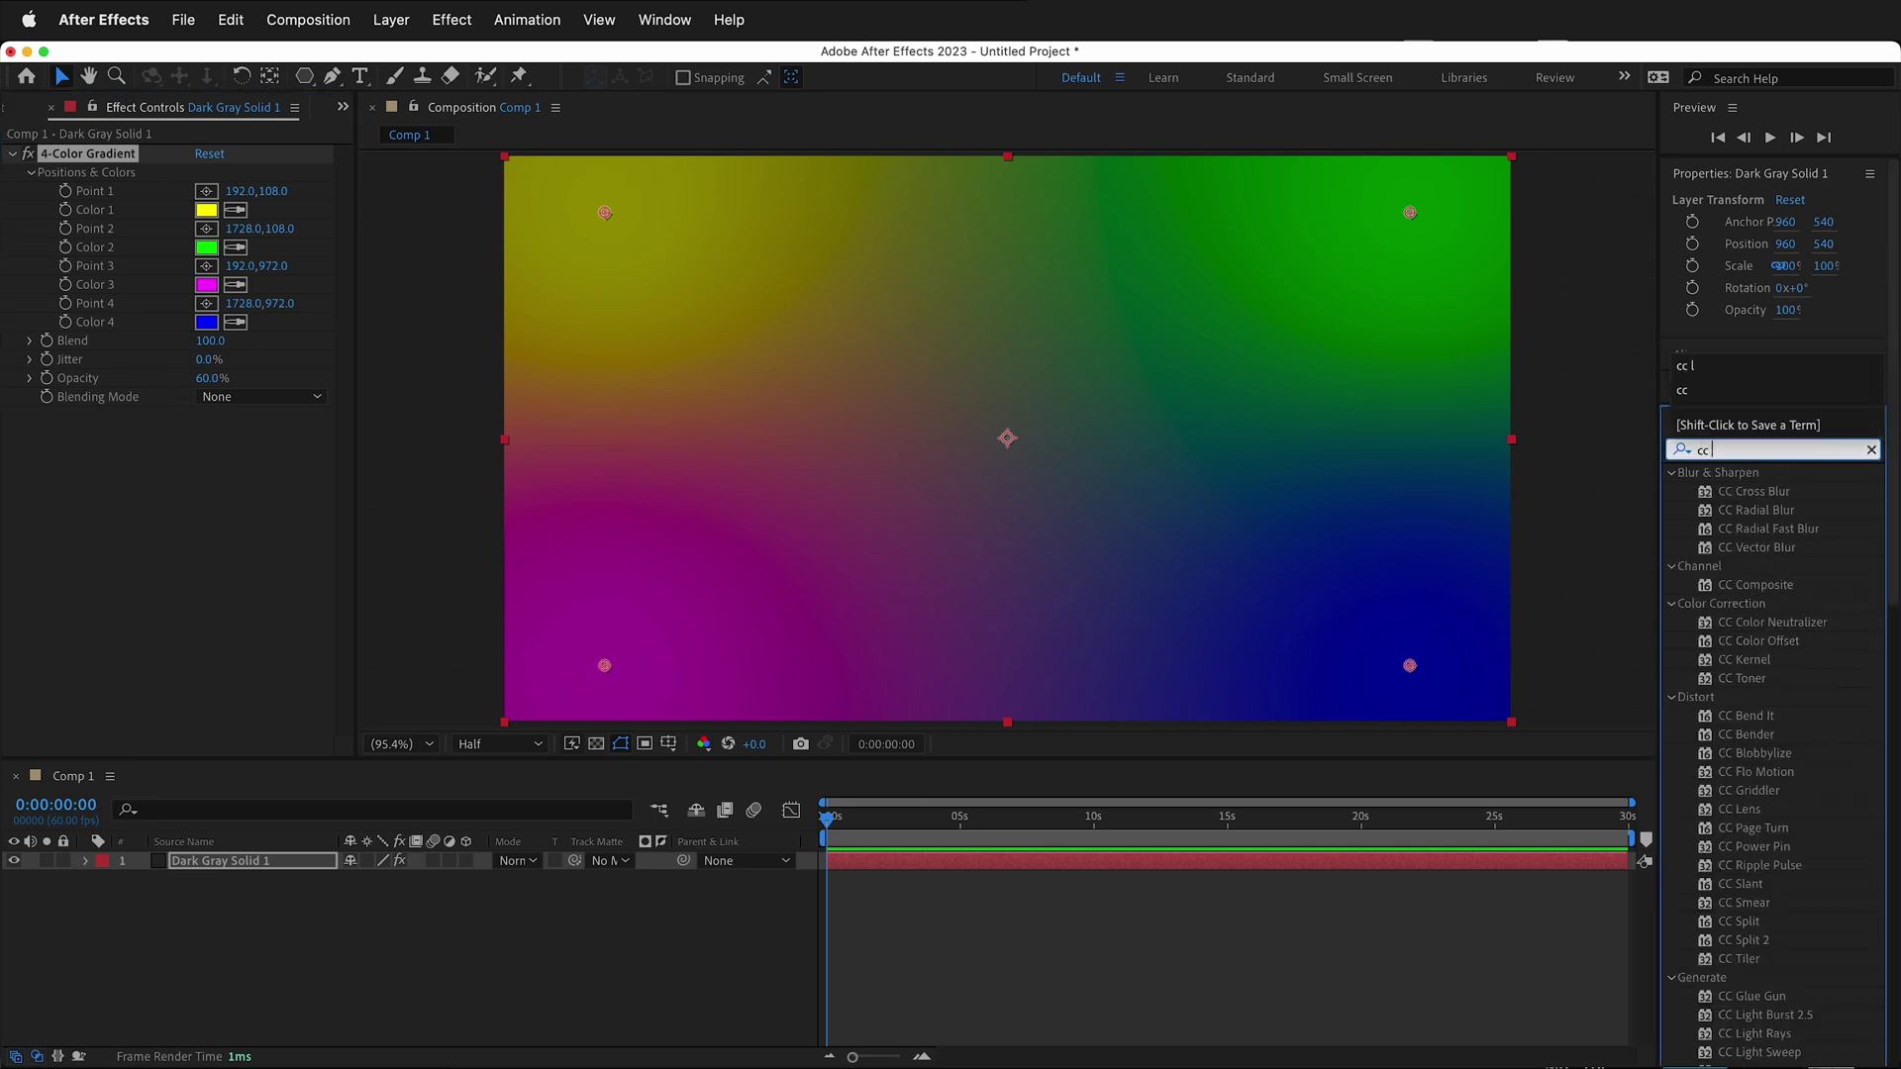
pyautogui.write(' st')
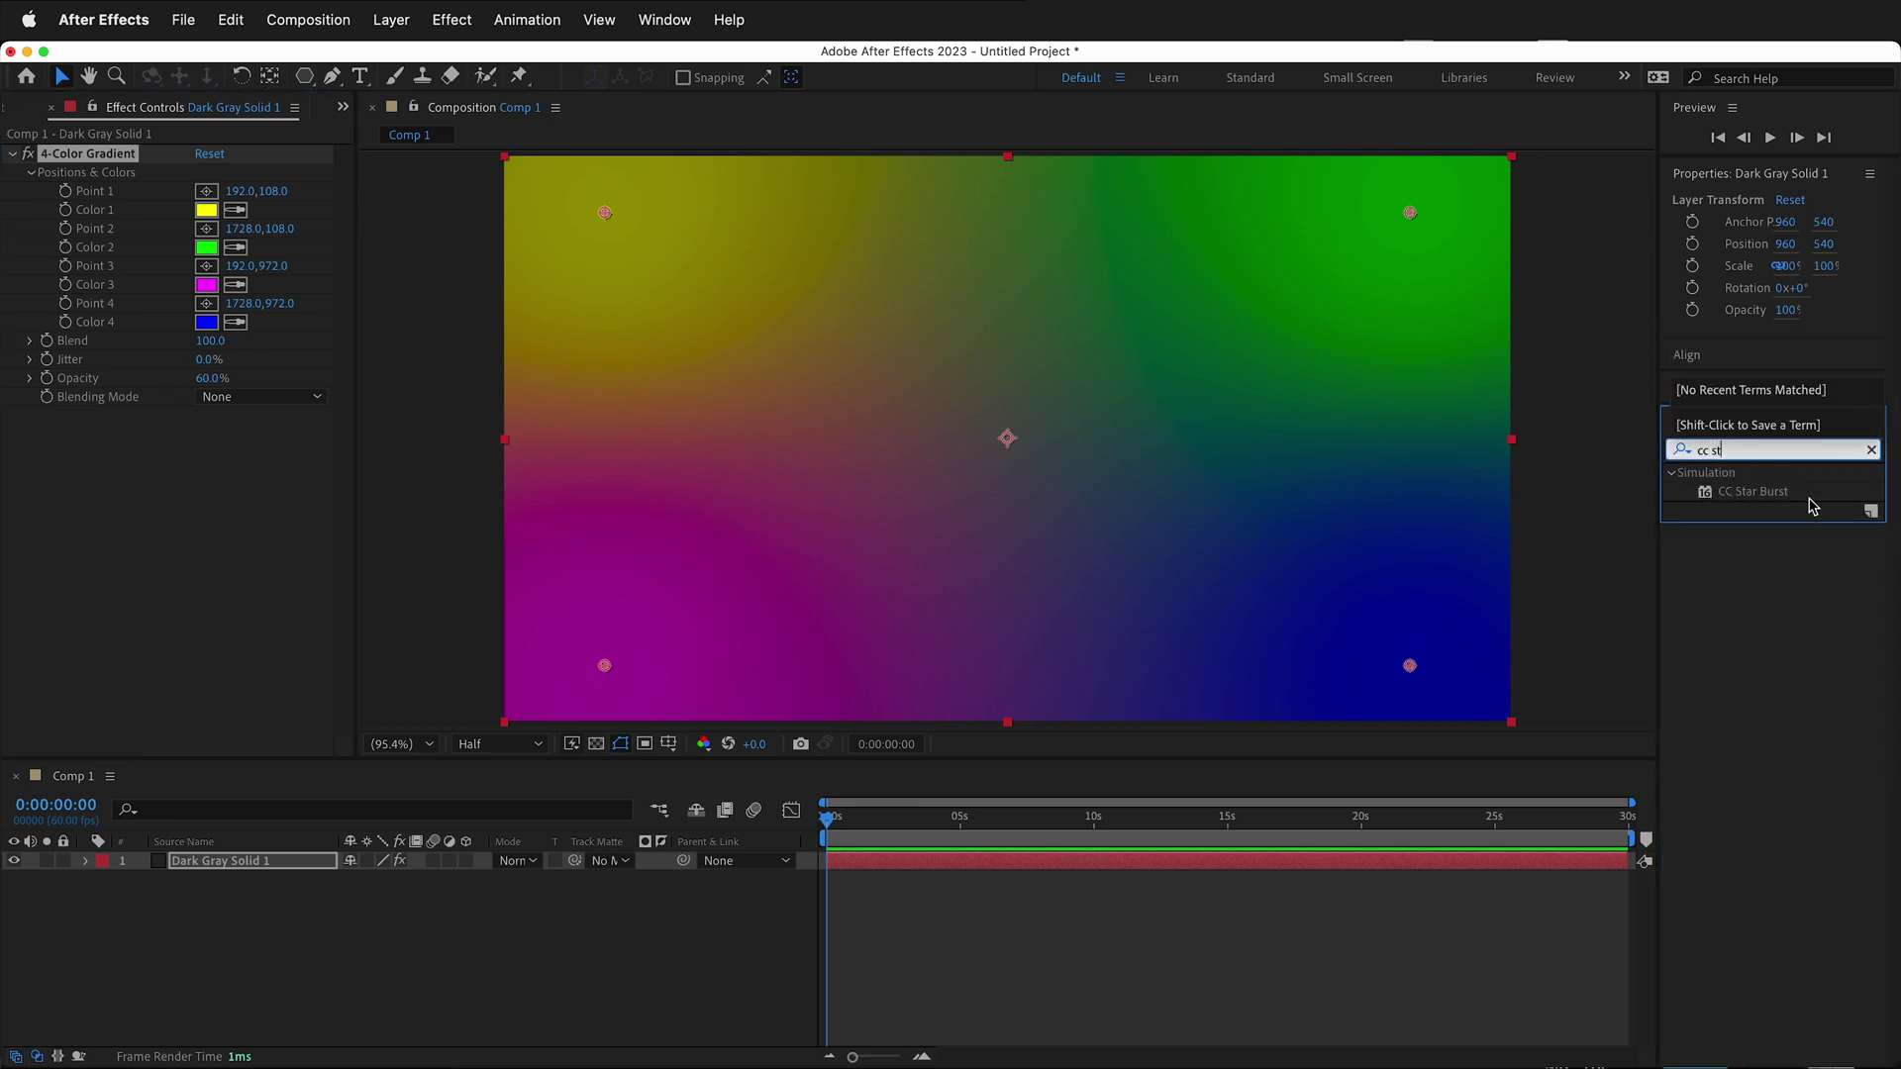
# Apply CC Star Burst to the gradient solid and preview the star animation
pyautogui.moveTo(1778, 495); pyautogui.dragTo(1336, 506)
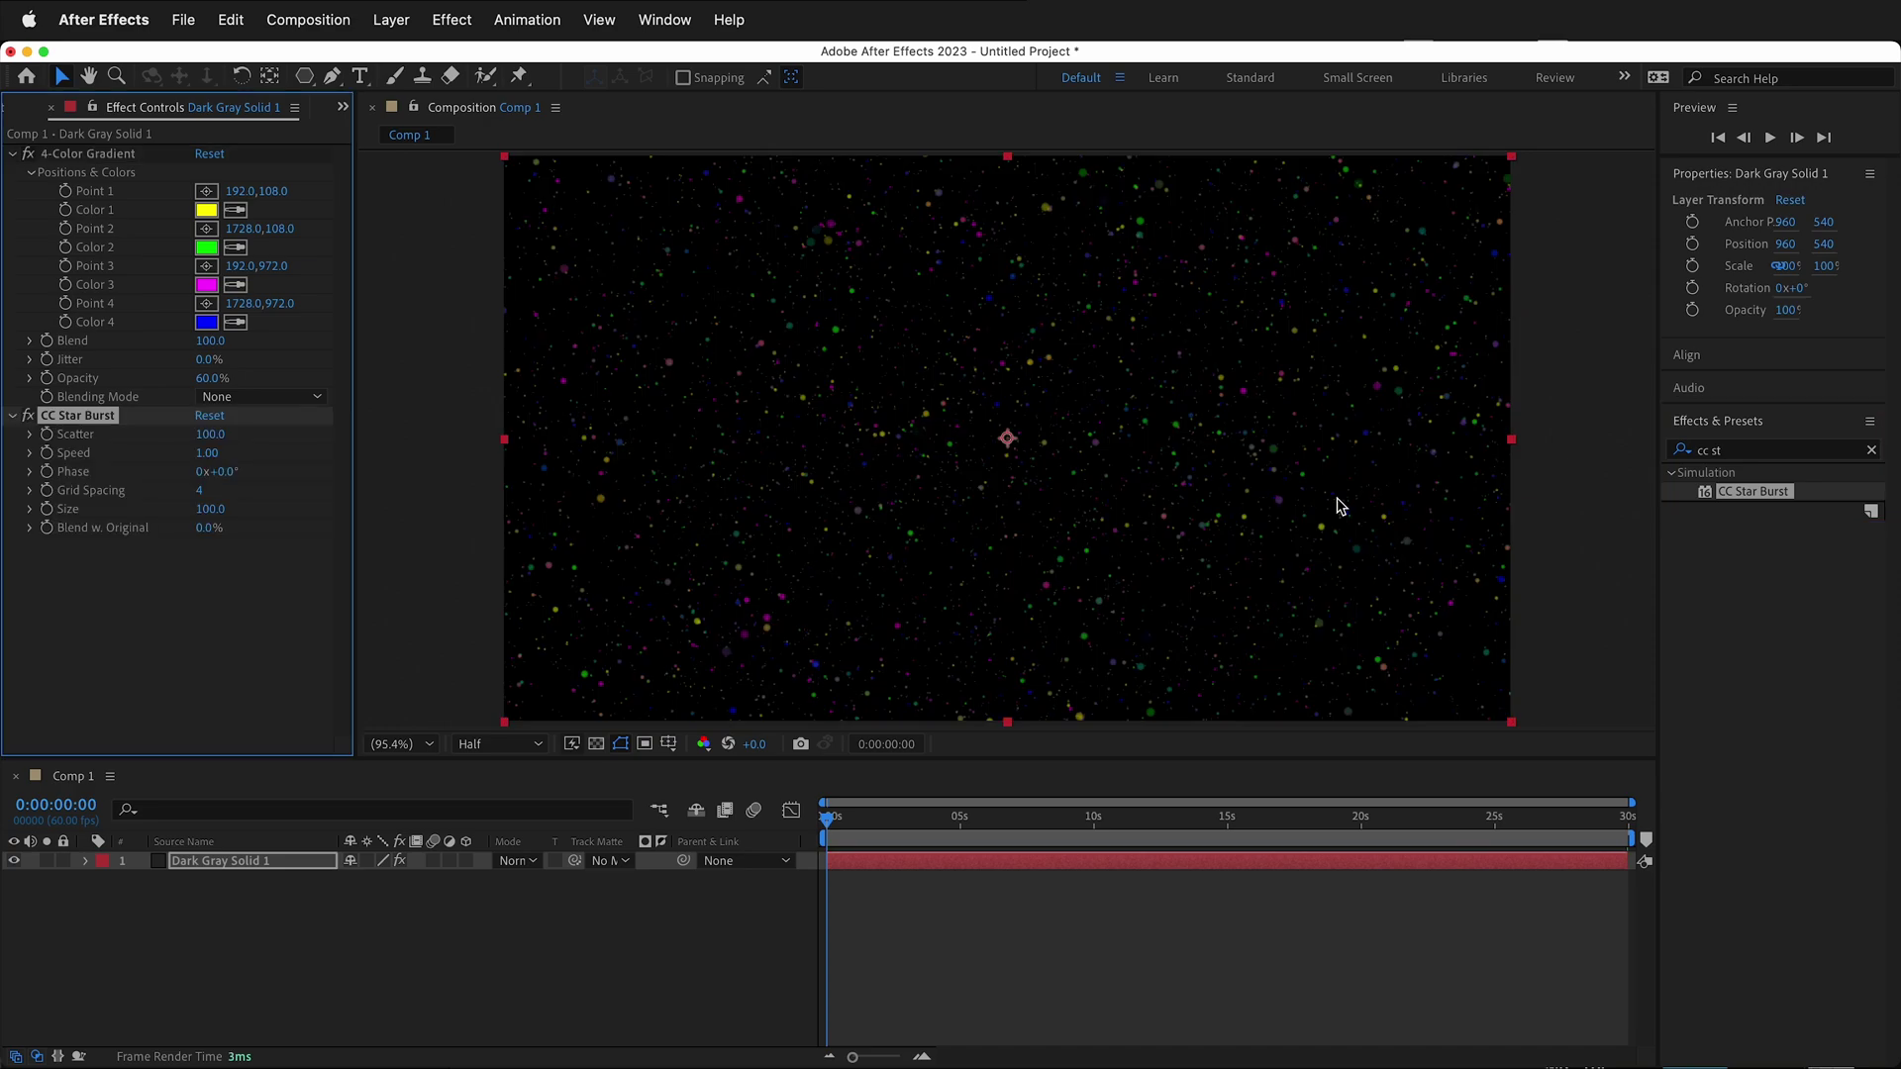
pyautogui.press('space')
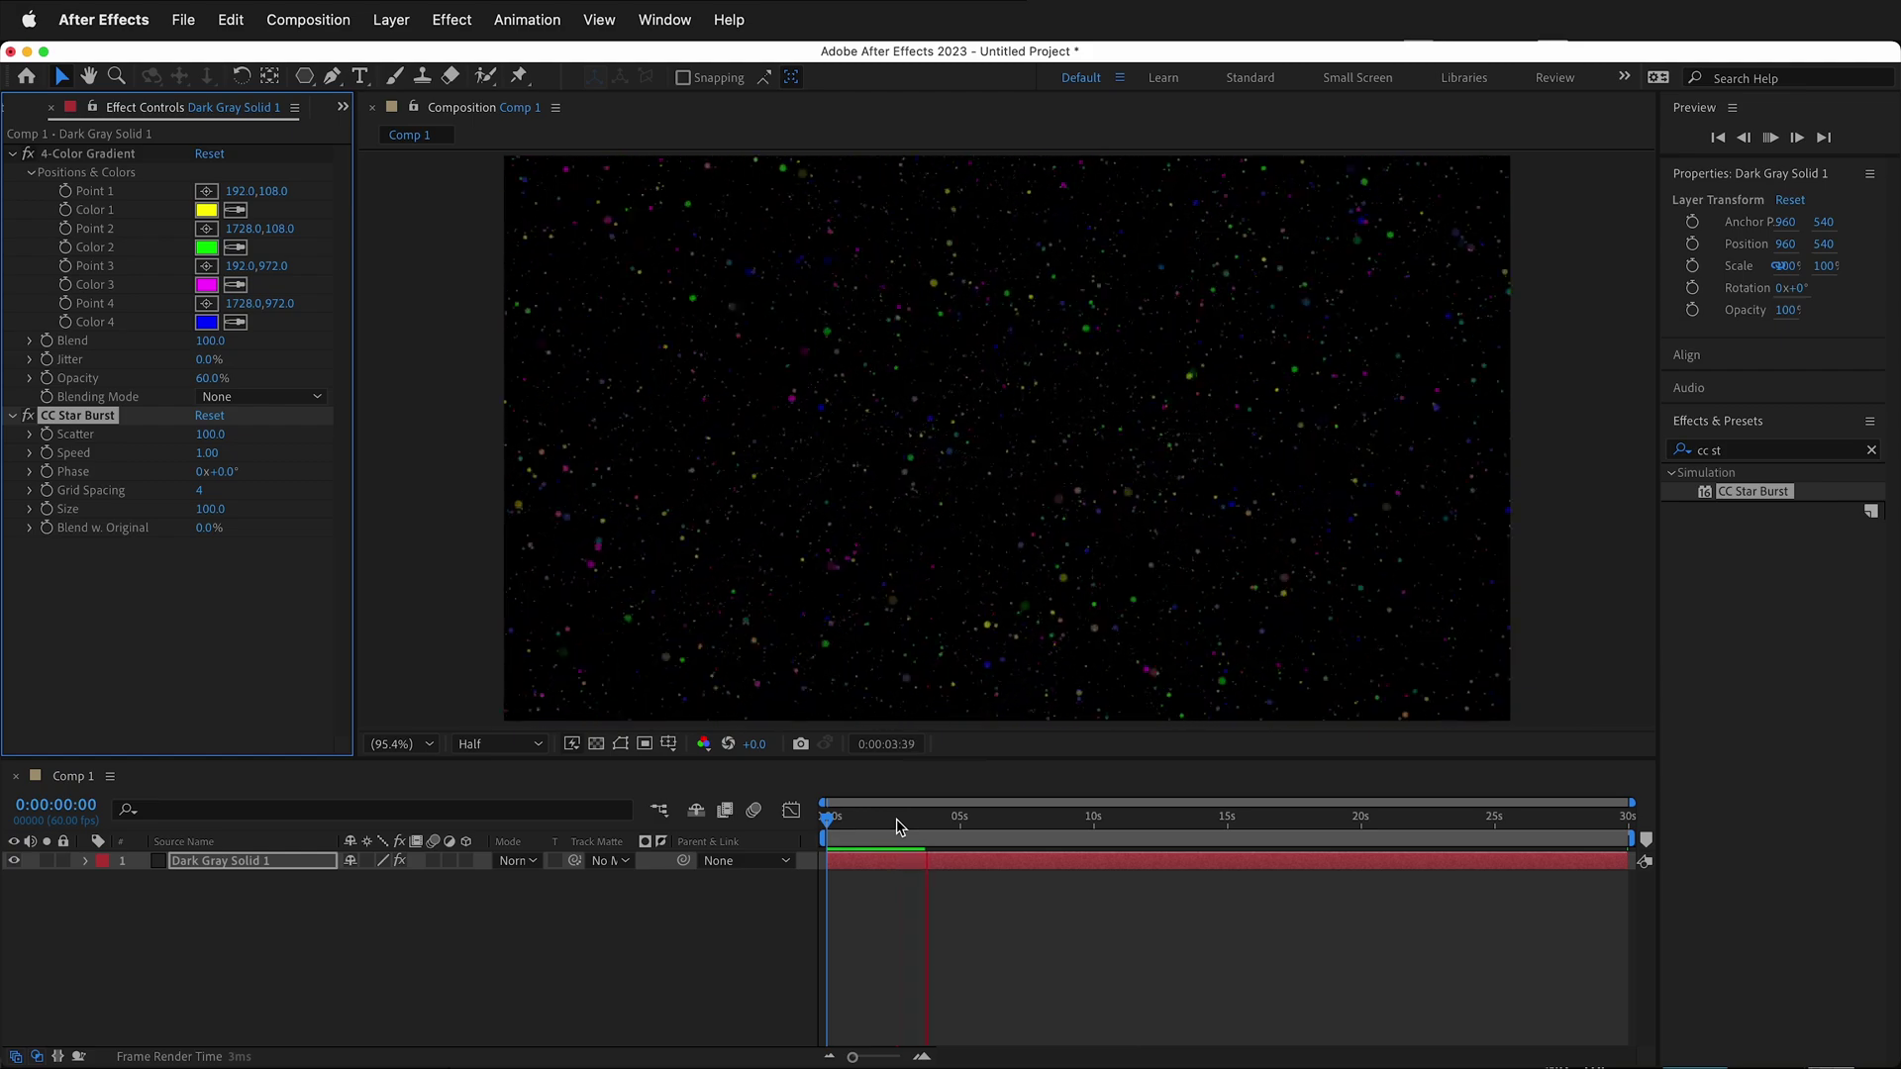
pyautogui.press('space')
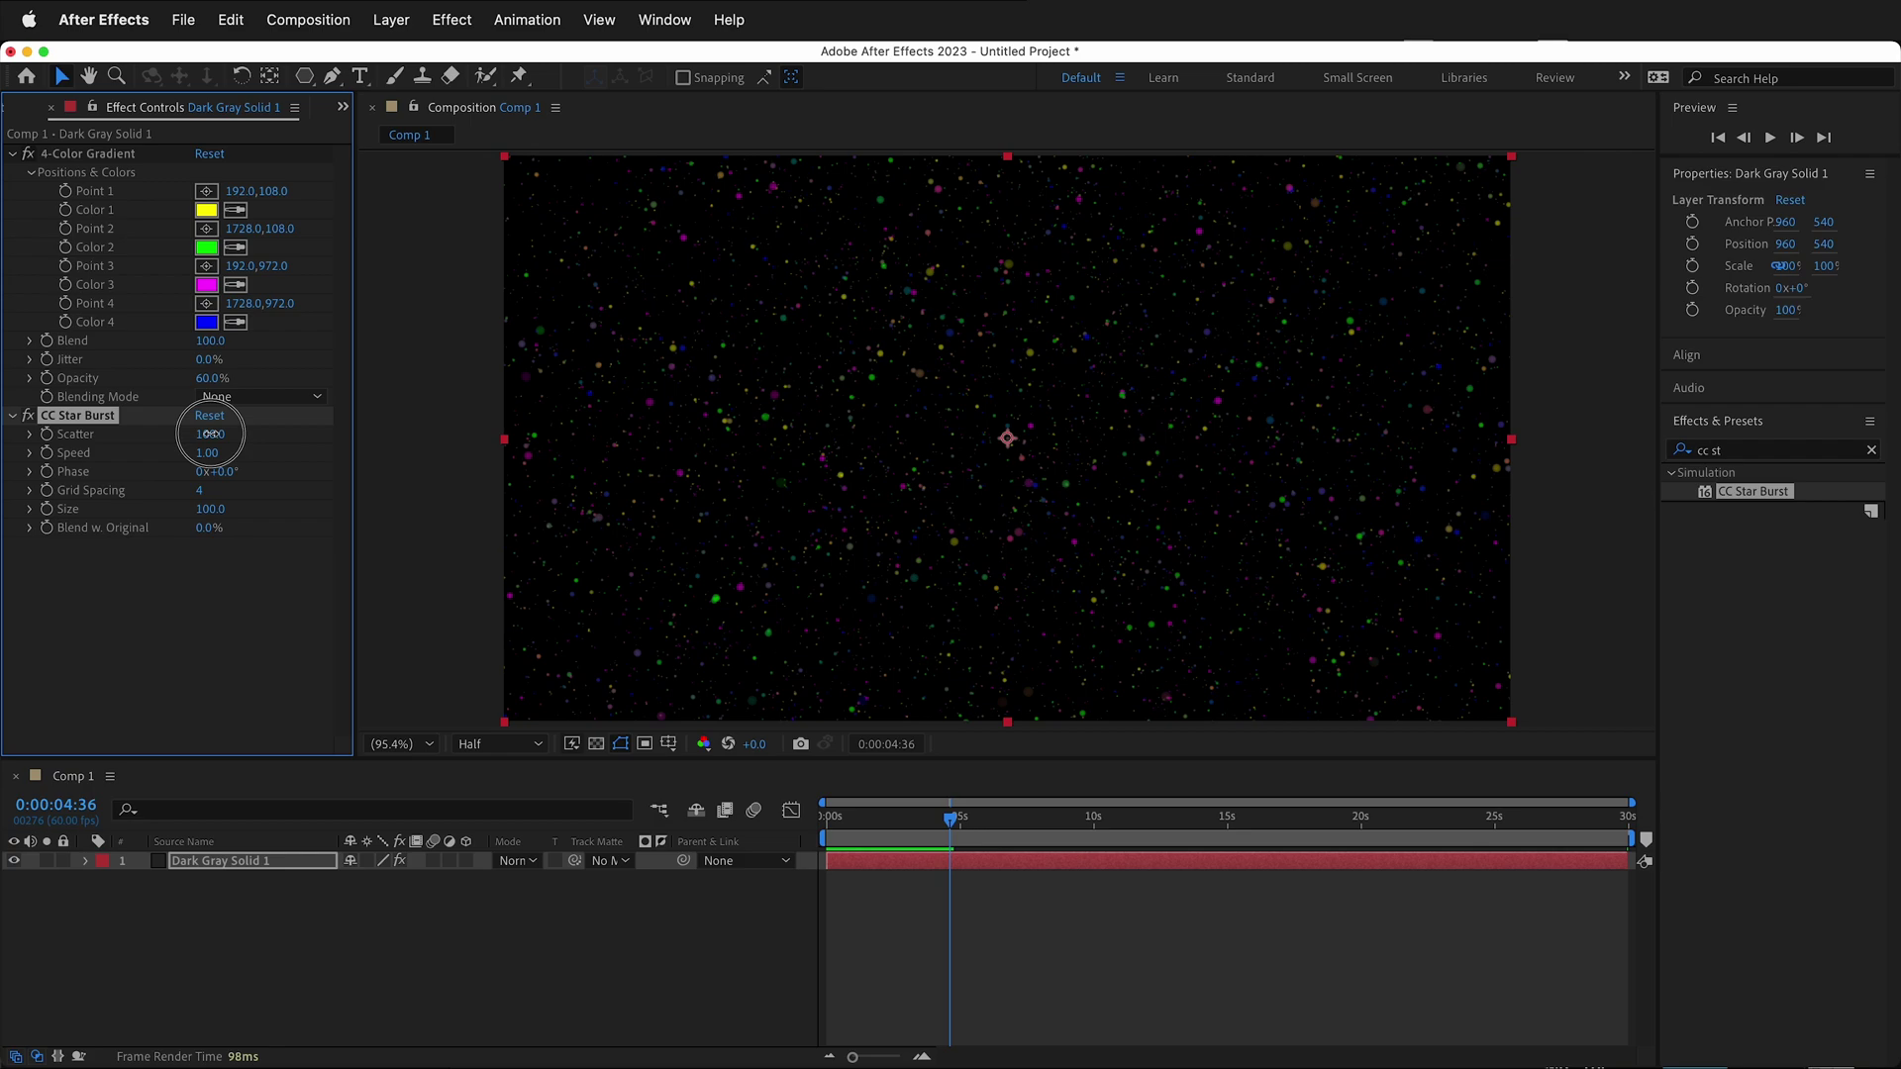
# Set Star Burst Scatter to 168, Grid Spacing to 17 and Size to 71
pyautogui.moveTo(208, 434)
pyautogui.mouseDown()
pyautogui.moveTo(240, 430)
pyautogui.moveTo(128, 437)
pyautogui.moveTo(233, 426)
pyautogui.moveTo(220, 509)
pyautogui.moveTo(311, 502)
pyautogui.moveTo(179, 511)
pyautogui.mouseUp()
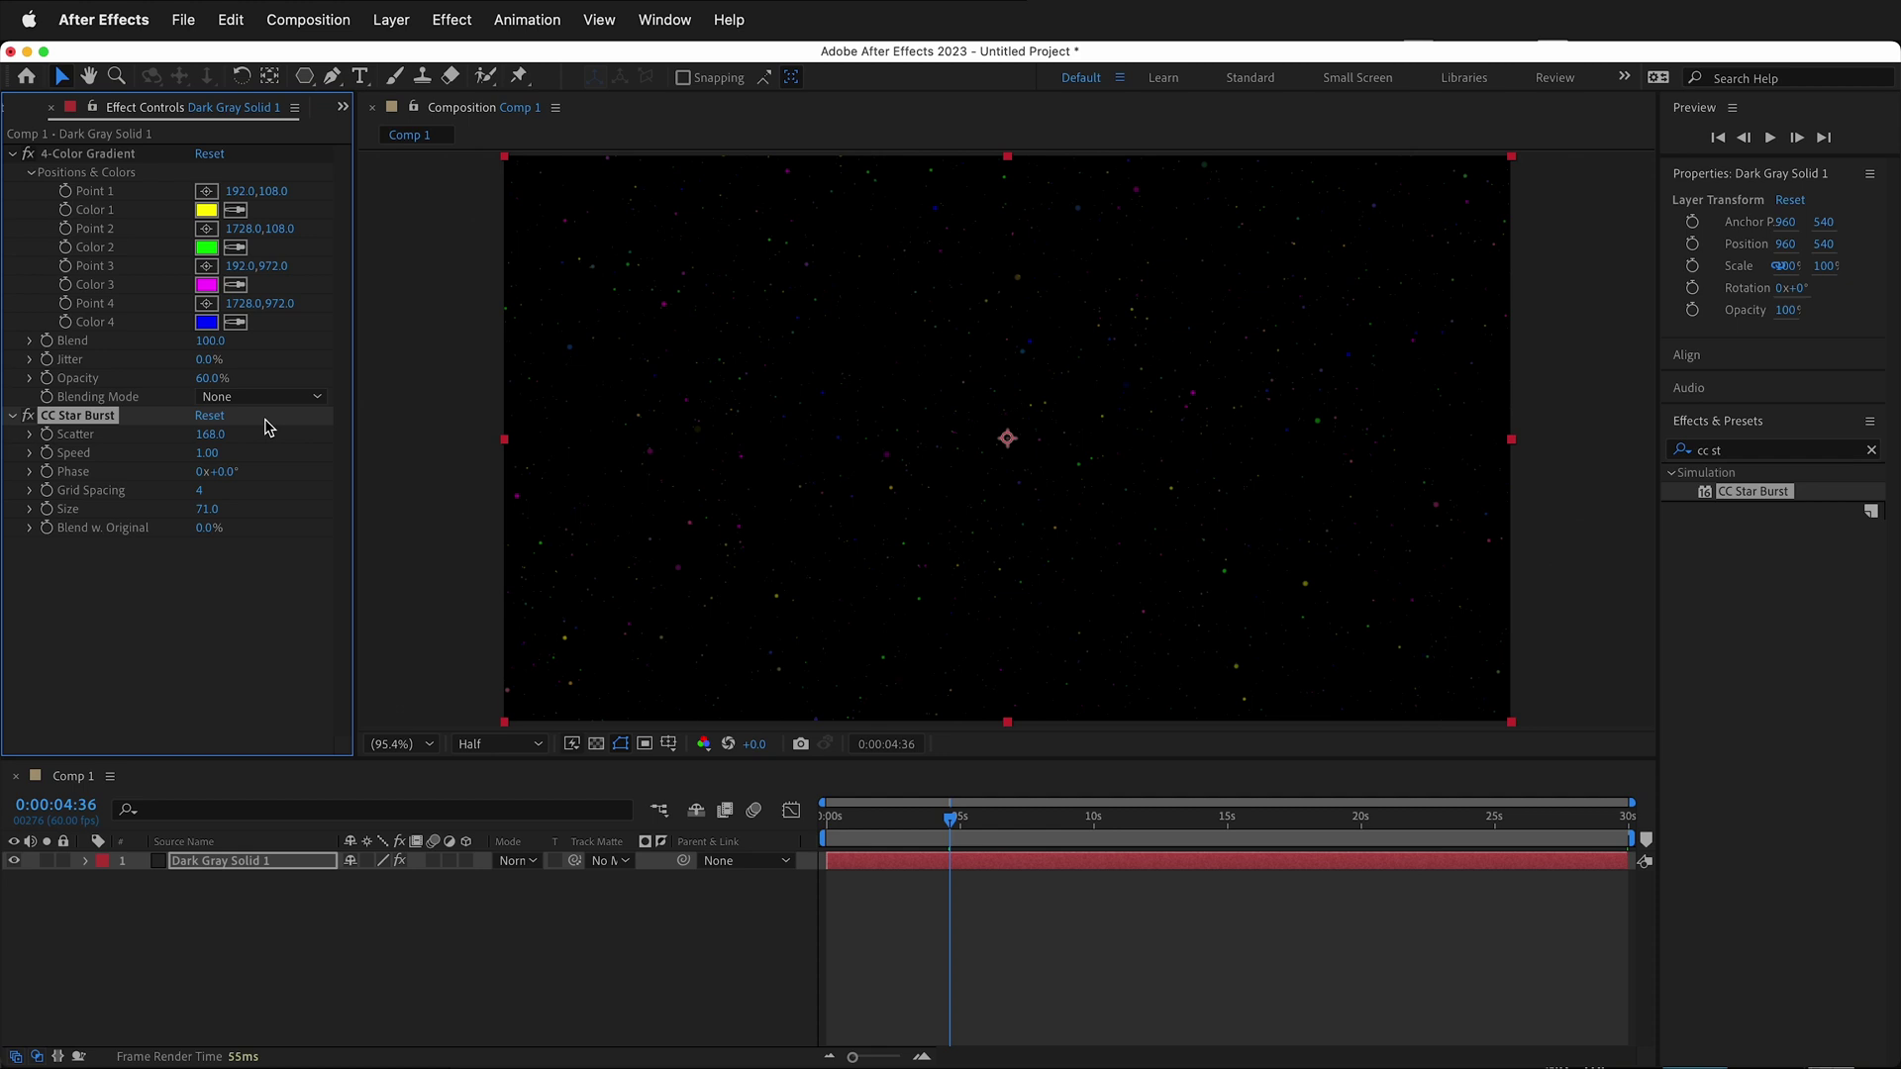
pyautogui.click(217, 494)
pyautogui.moveTo(217, 494); pyautogui.dragTo(229, 496)
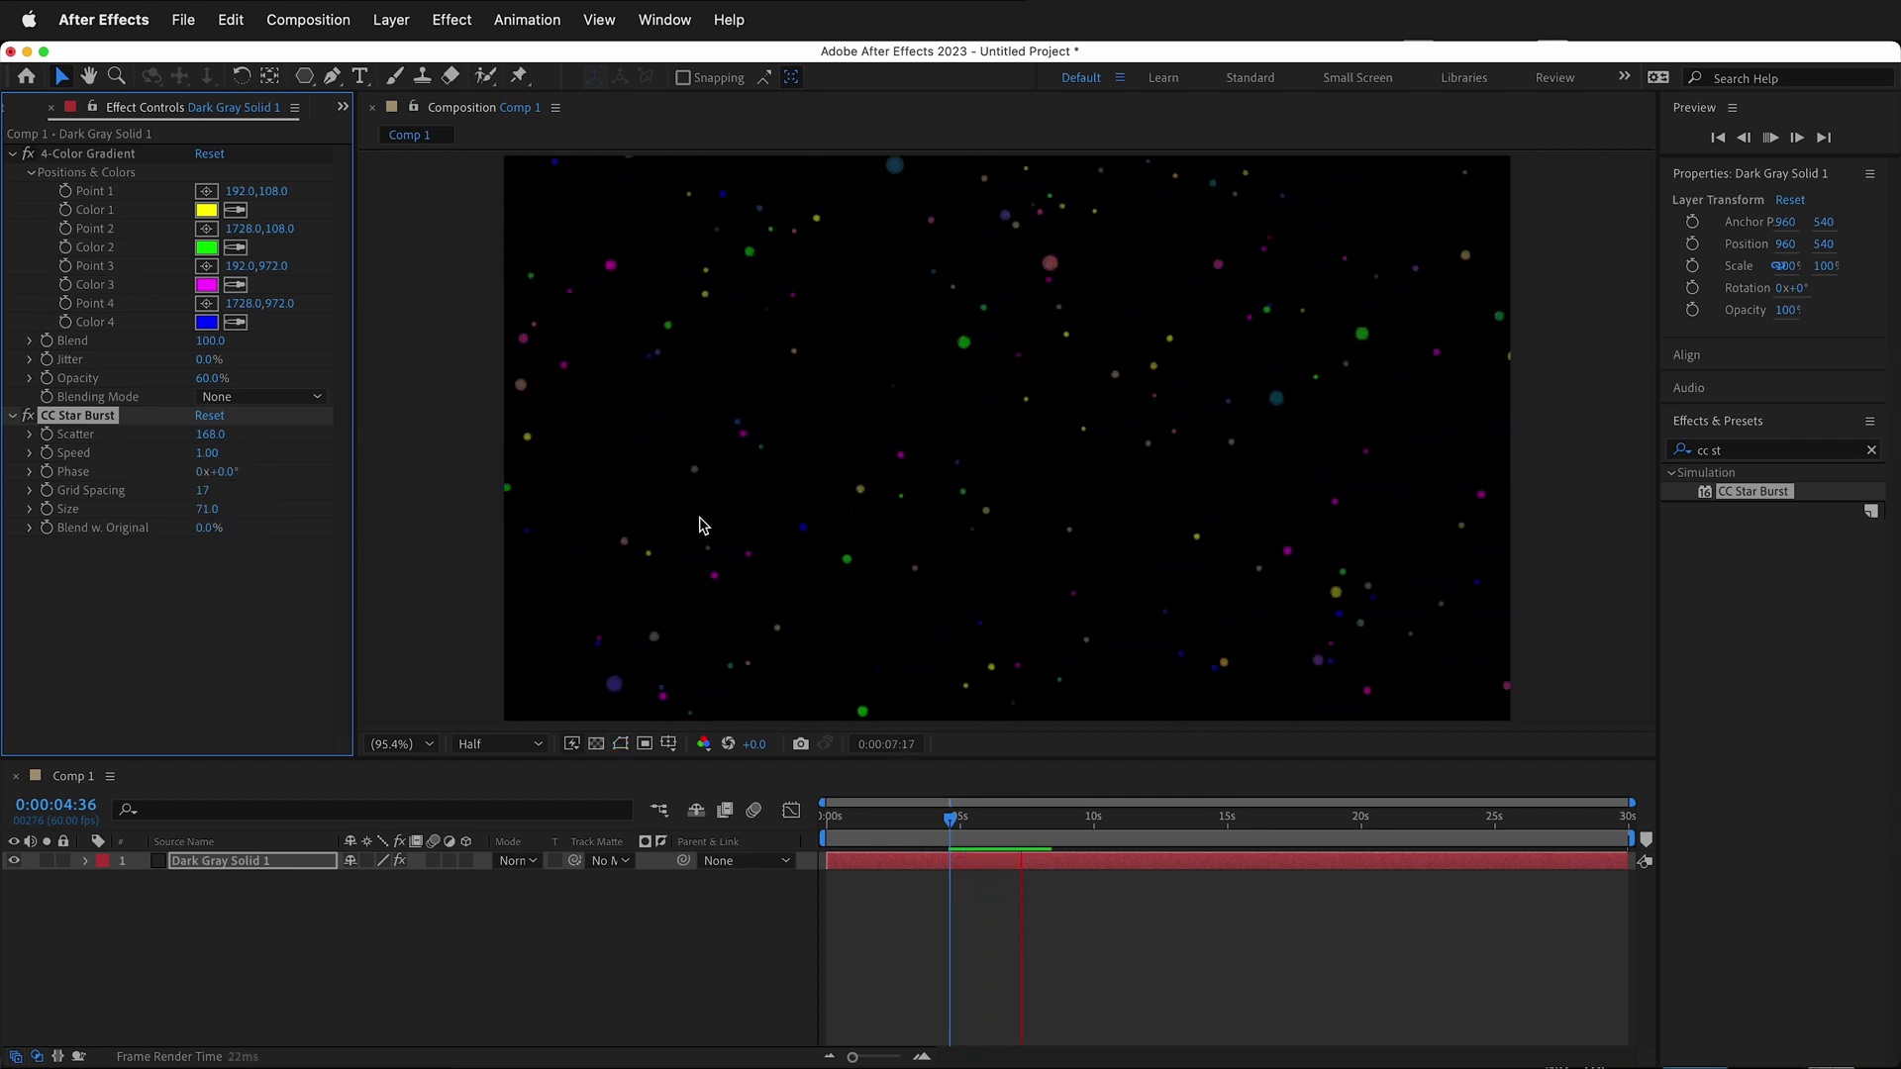
# Apply CC Light Burst 2.5 with Ray Length -86, keeping Intensity at 100
pyautogui.click(1871, 449)
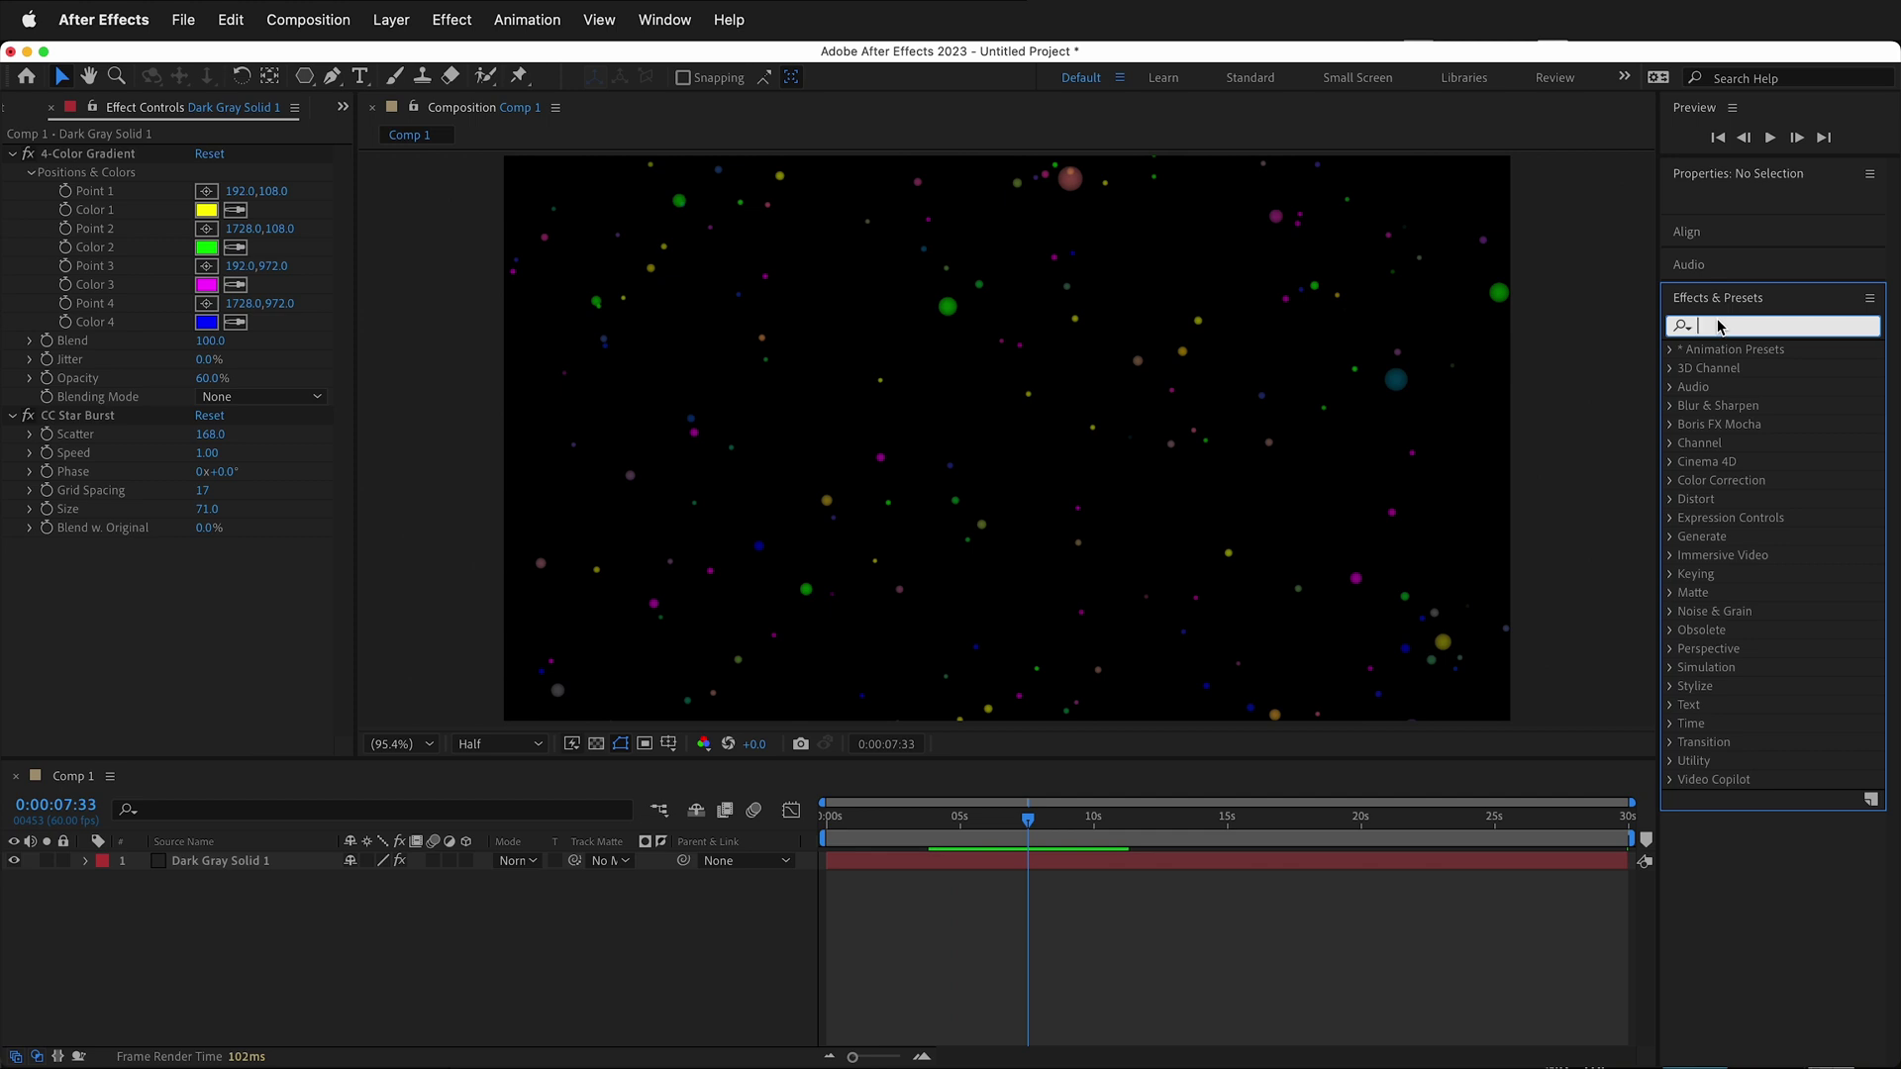
pyautogui.write('cc')
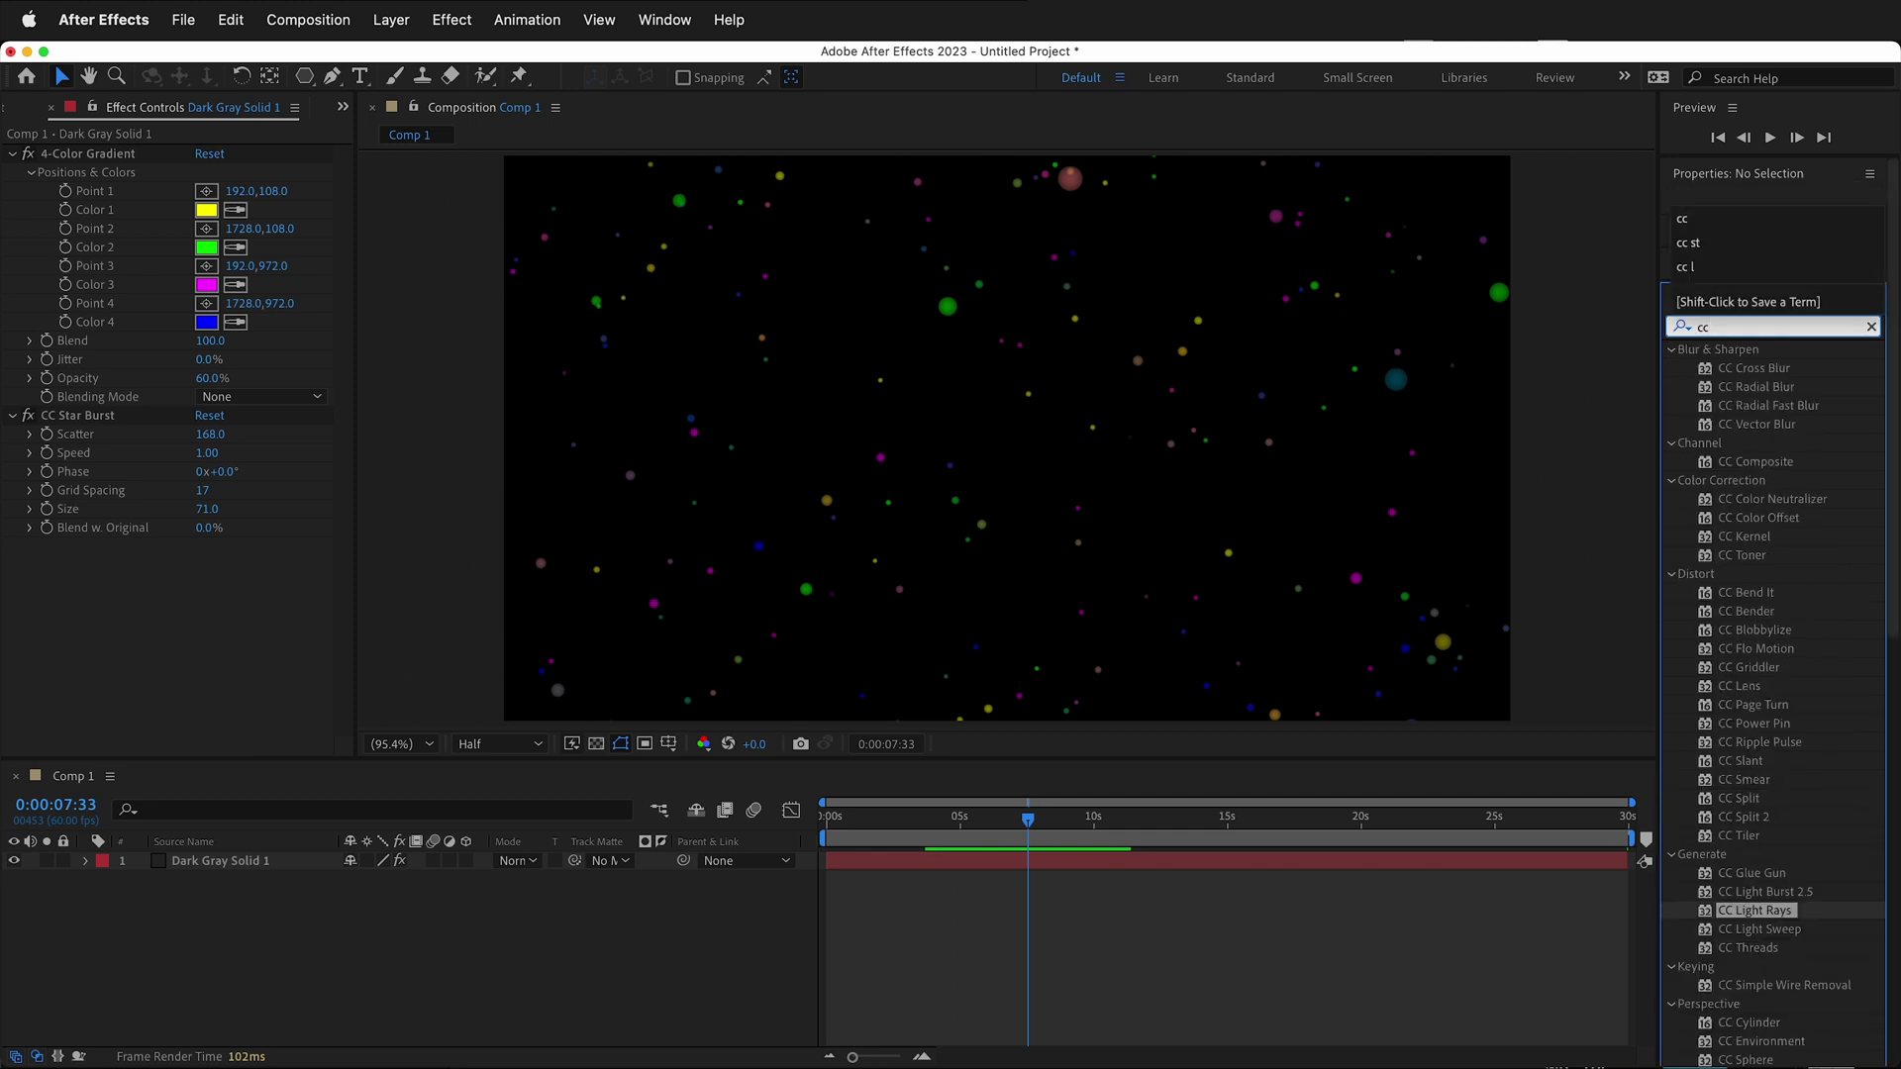
pyautogui.write(' li')
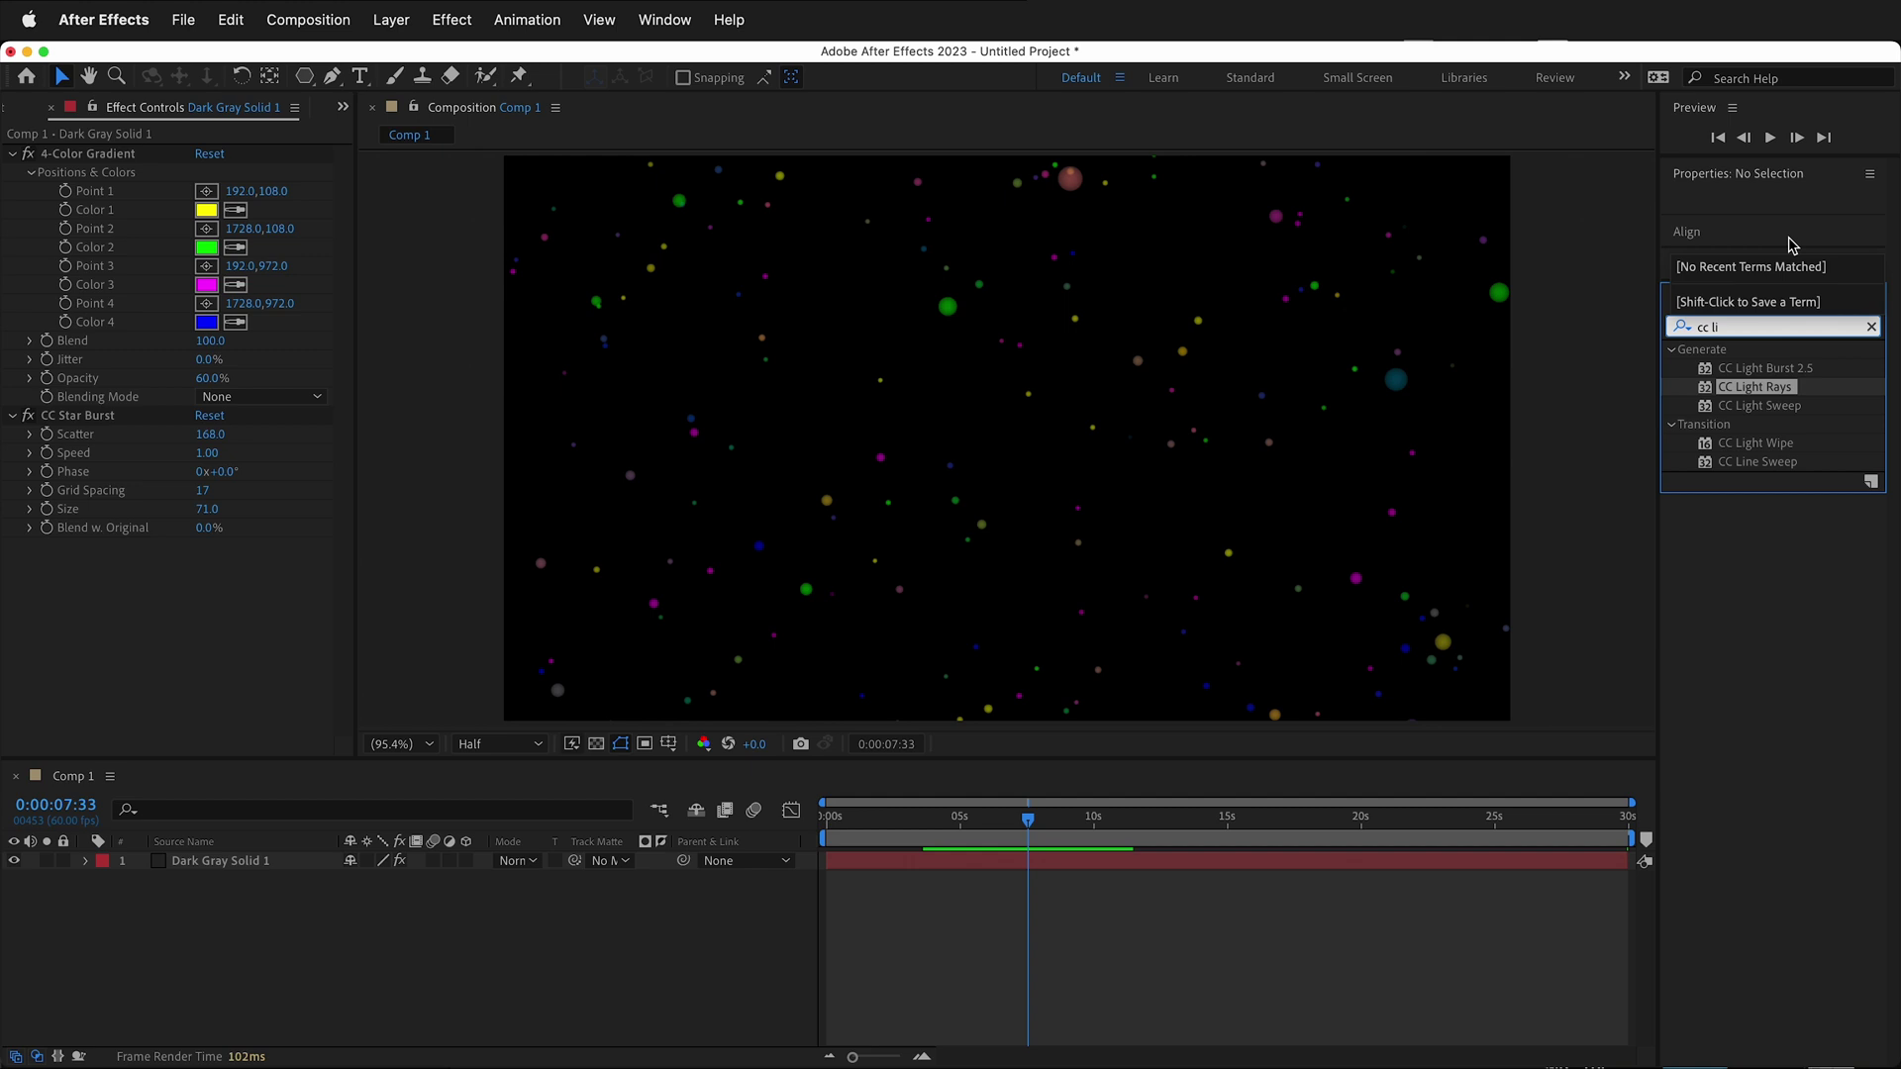
pyautogui.moveTo(1767, 374); pyautogui.dragTo(988, 442)
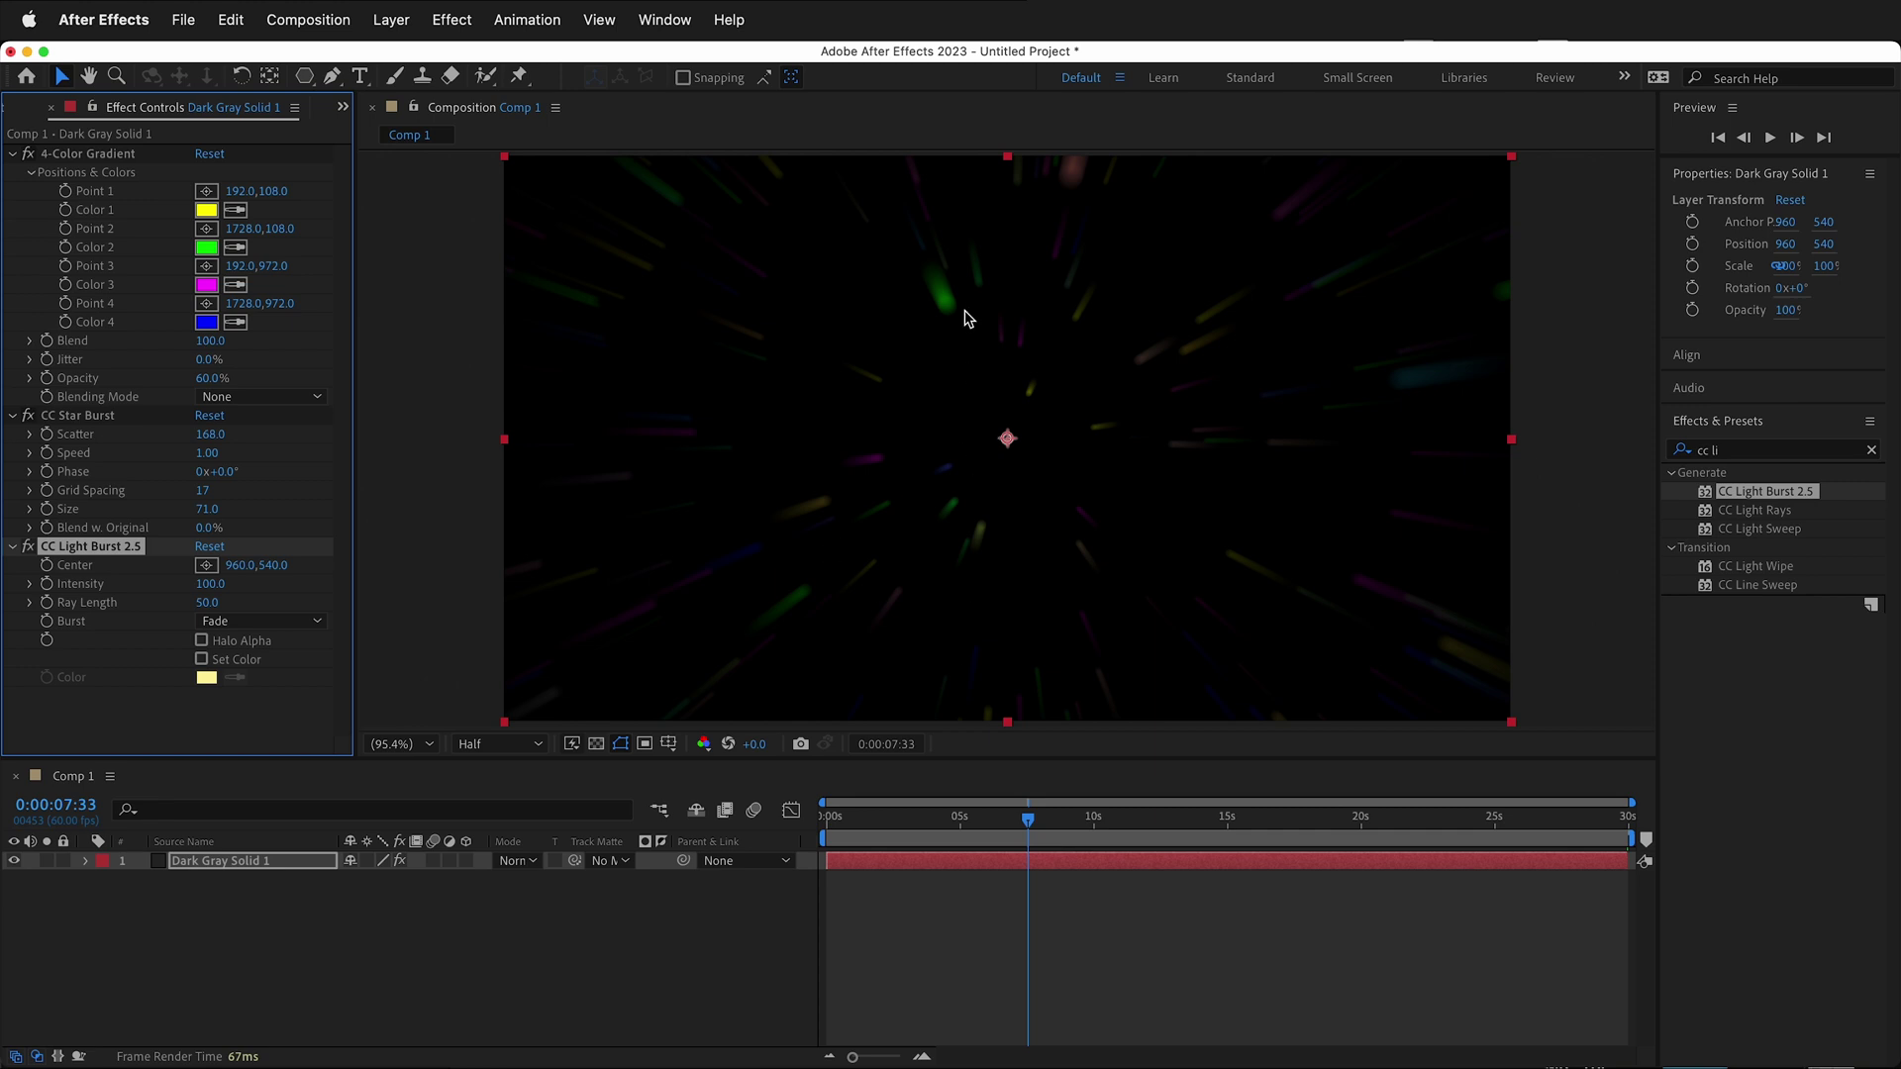
pyautogui.moveTo(1036, 831)
pyautogui.mouseDown()
pyautogui.moveTo(913, 833)
pyautogui.moveTo(1074, 826)
pyautogui.moveTo(967, 821)
pyautogui.mouseUp()
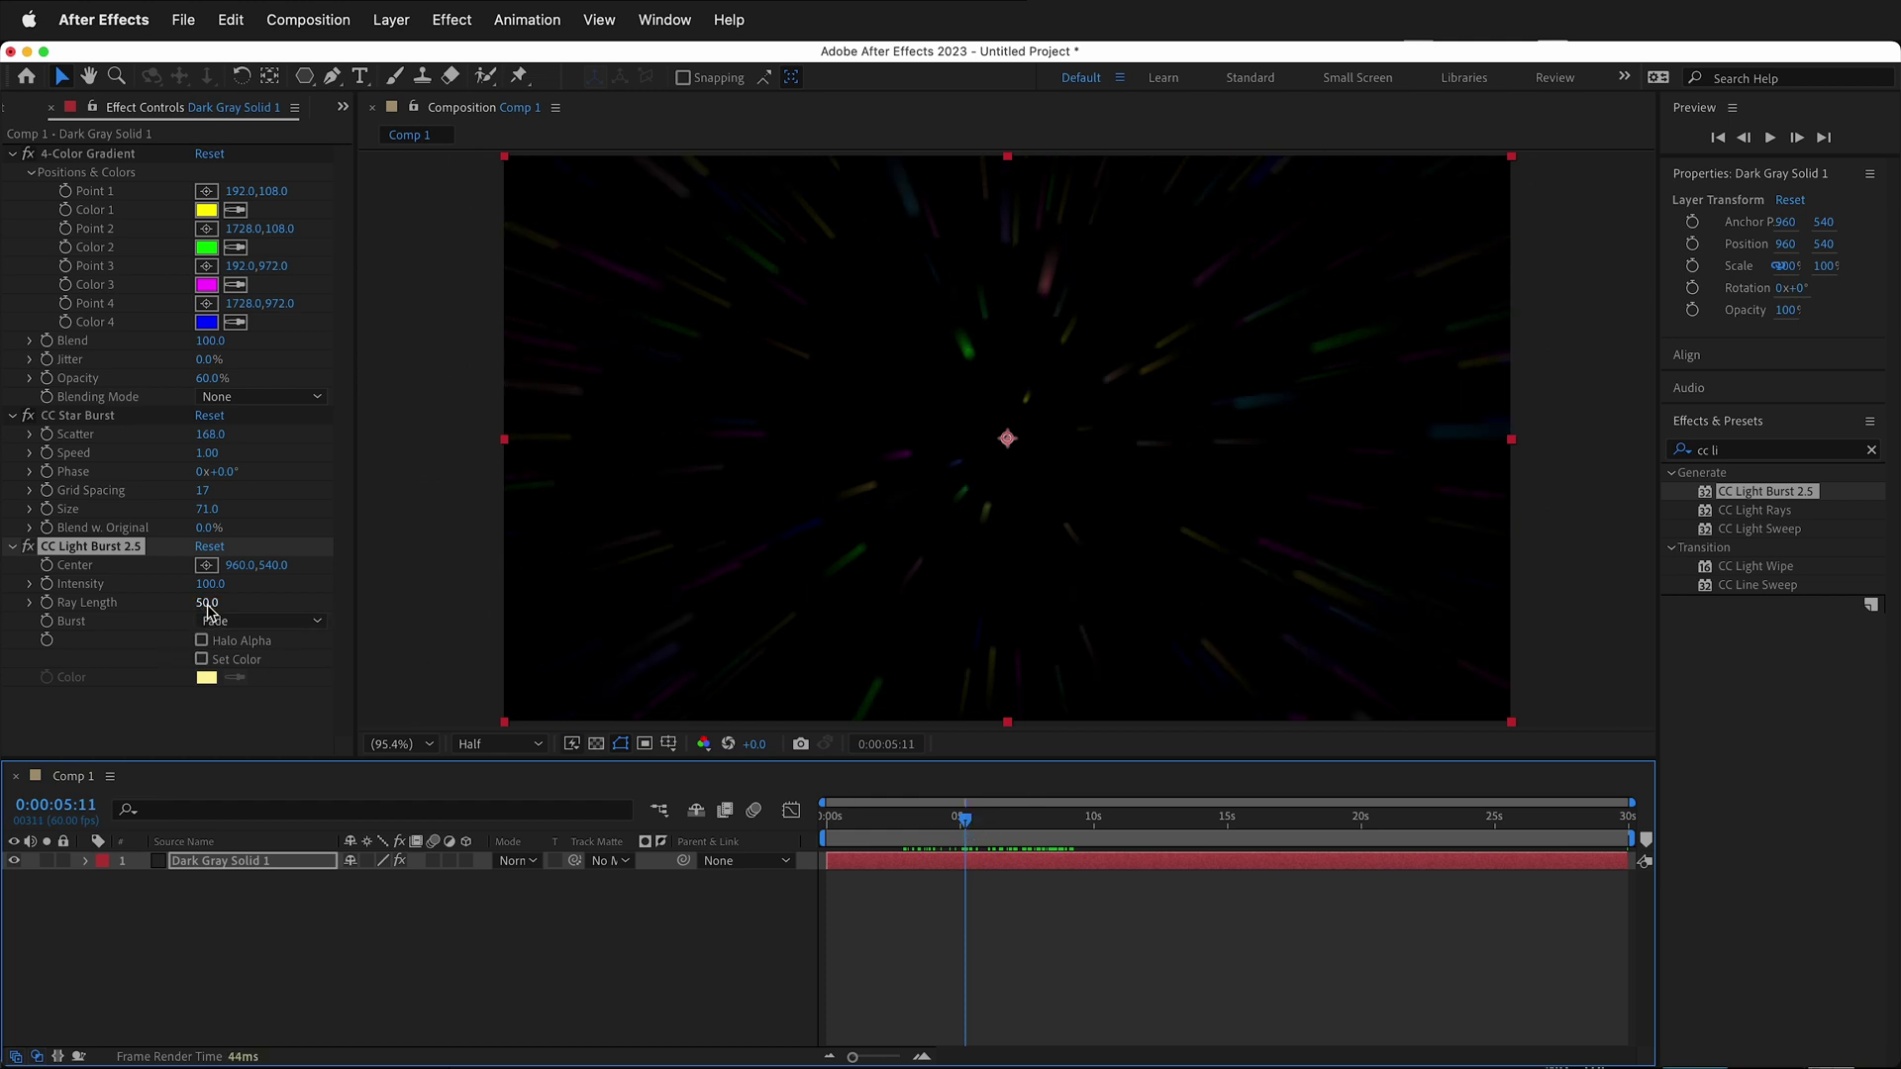
pyautogui.moveTo(208, 603)
pyautogui.mouseDown()
pyautogui.moveTo(270, 605)
pyautogui.moveTo(42, 605)
pyautogui.mouseUp()
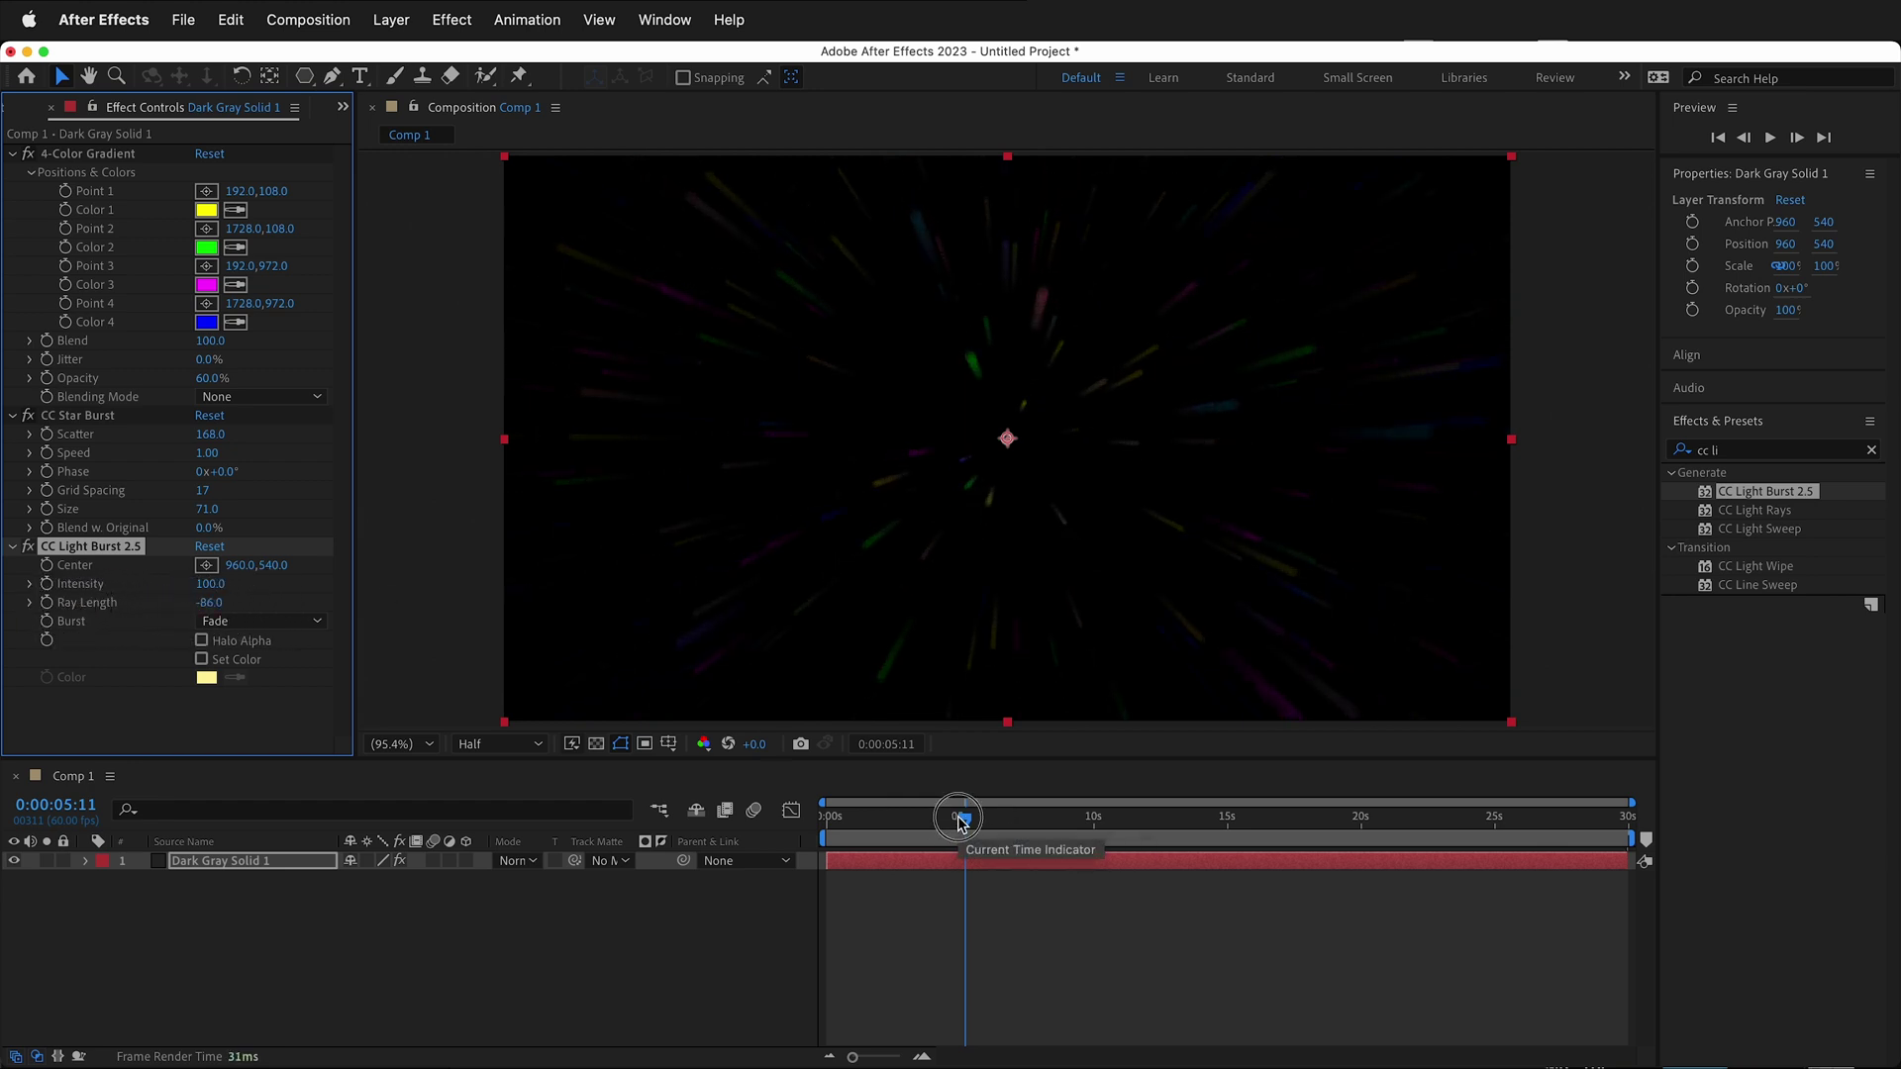
pyautogui.moveTo(959, 821)
pyautogui.mouseDown()
pyautogui.moveTo(861, 827)
pyautogui.moveTo(971, 826)
pyautogui.mouseUp()
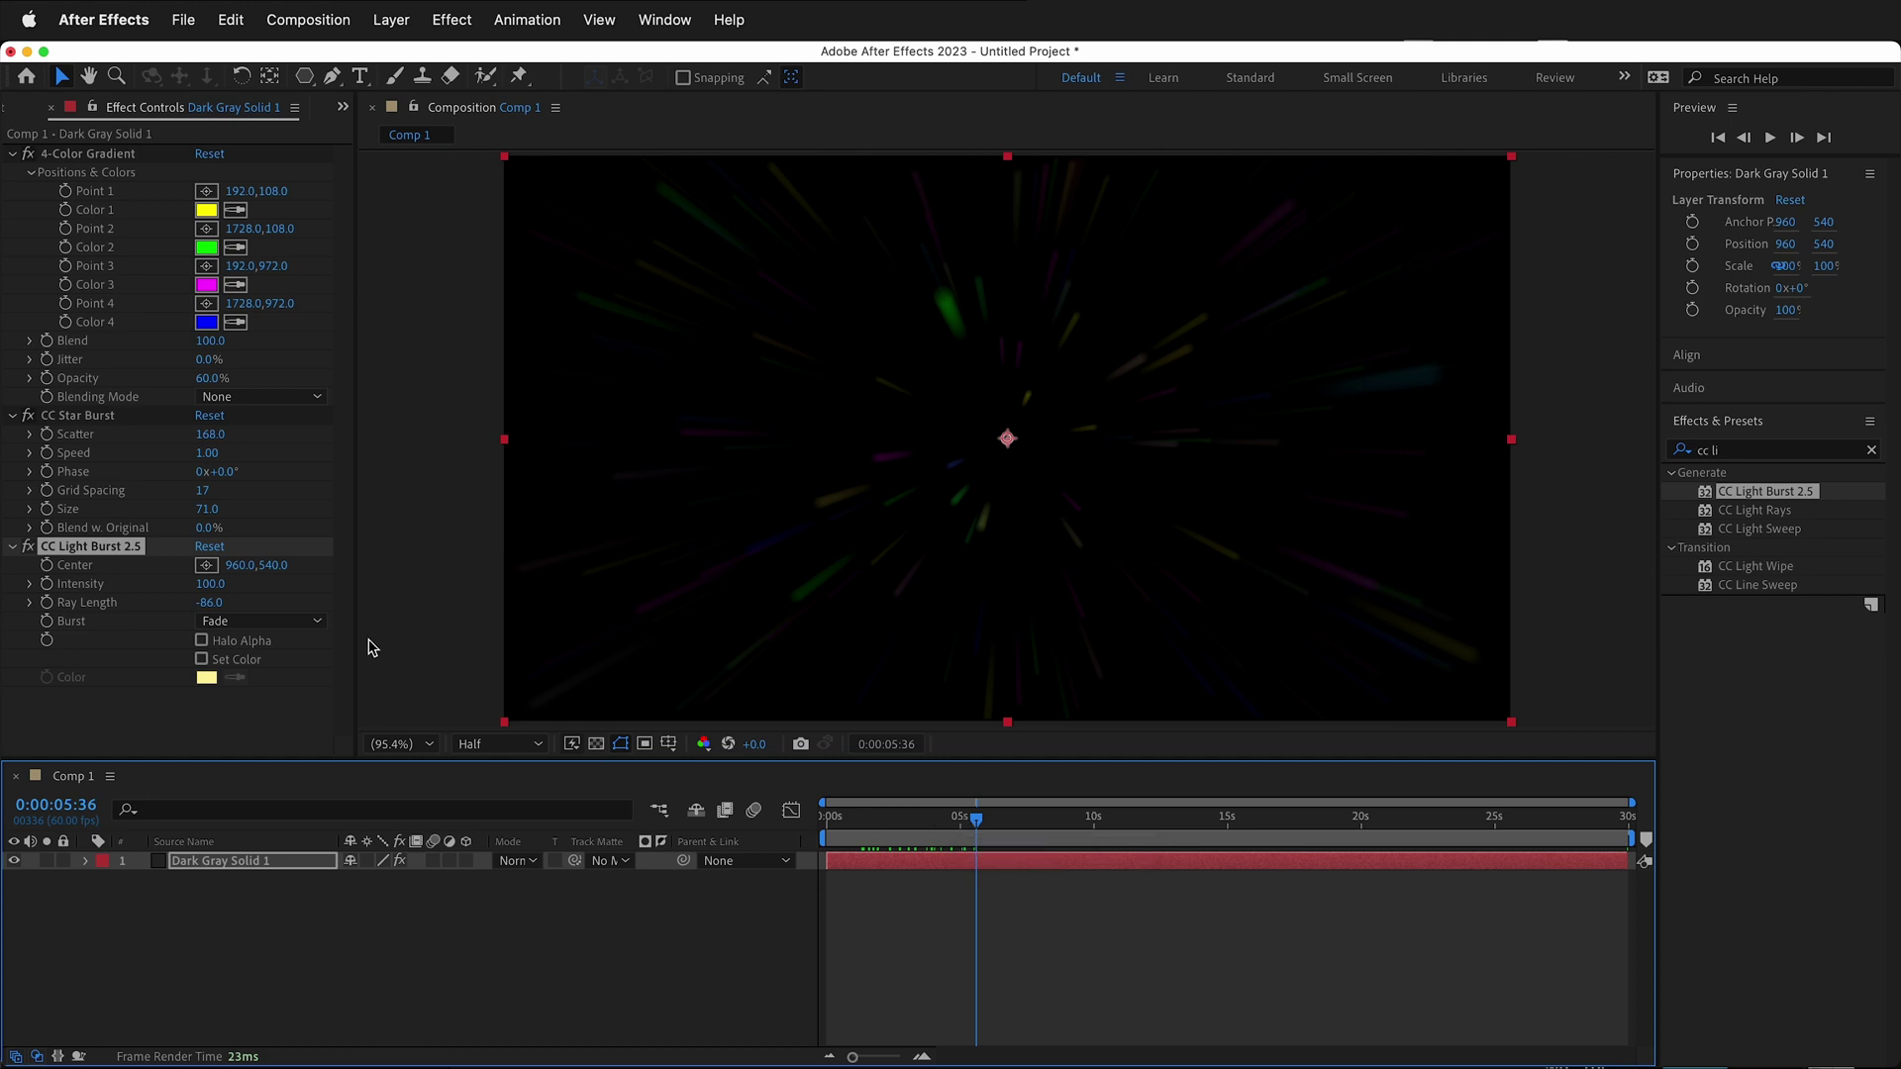
pyautogui.moveTo(209, 583); pyautogui.dragTo(329, 584)
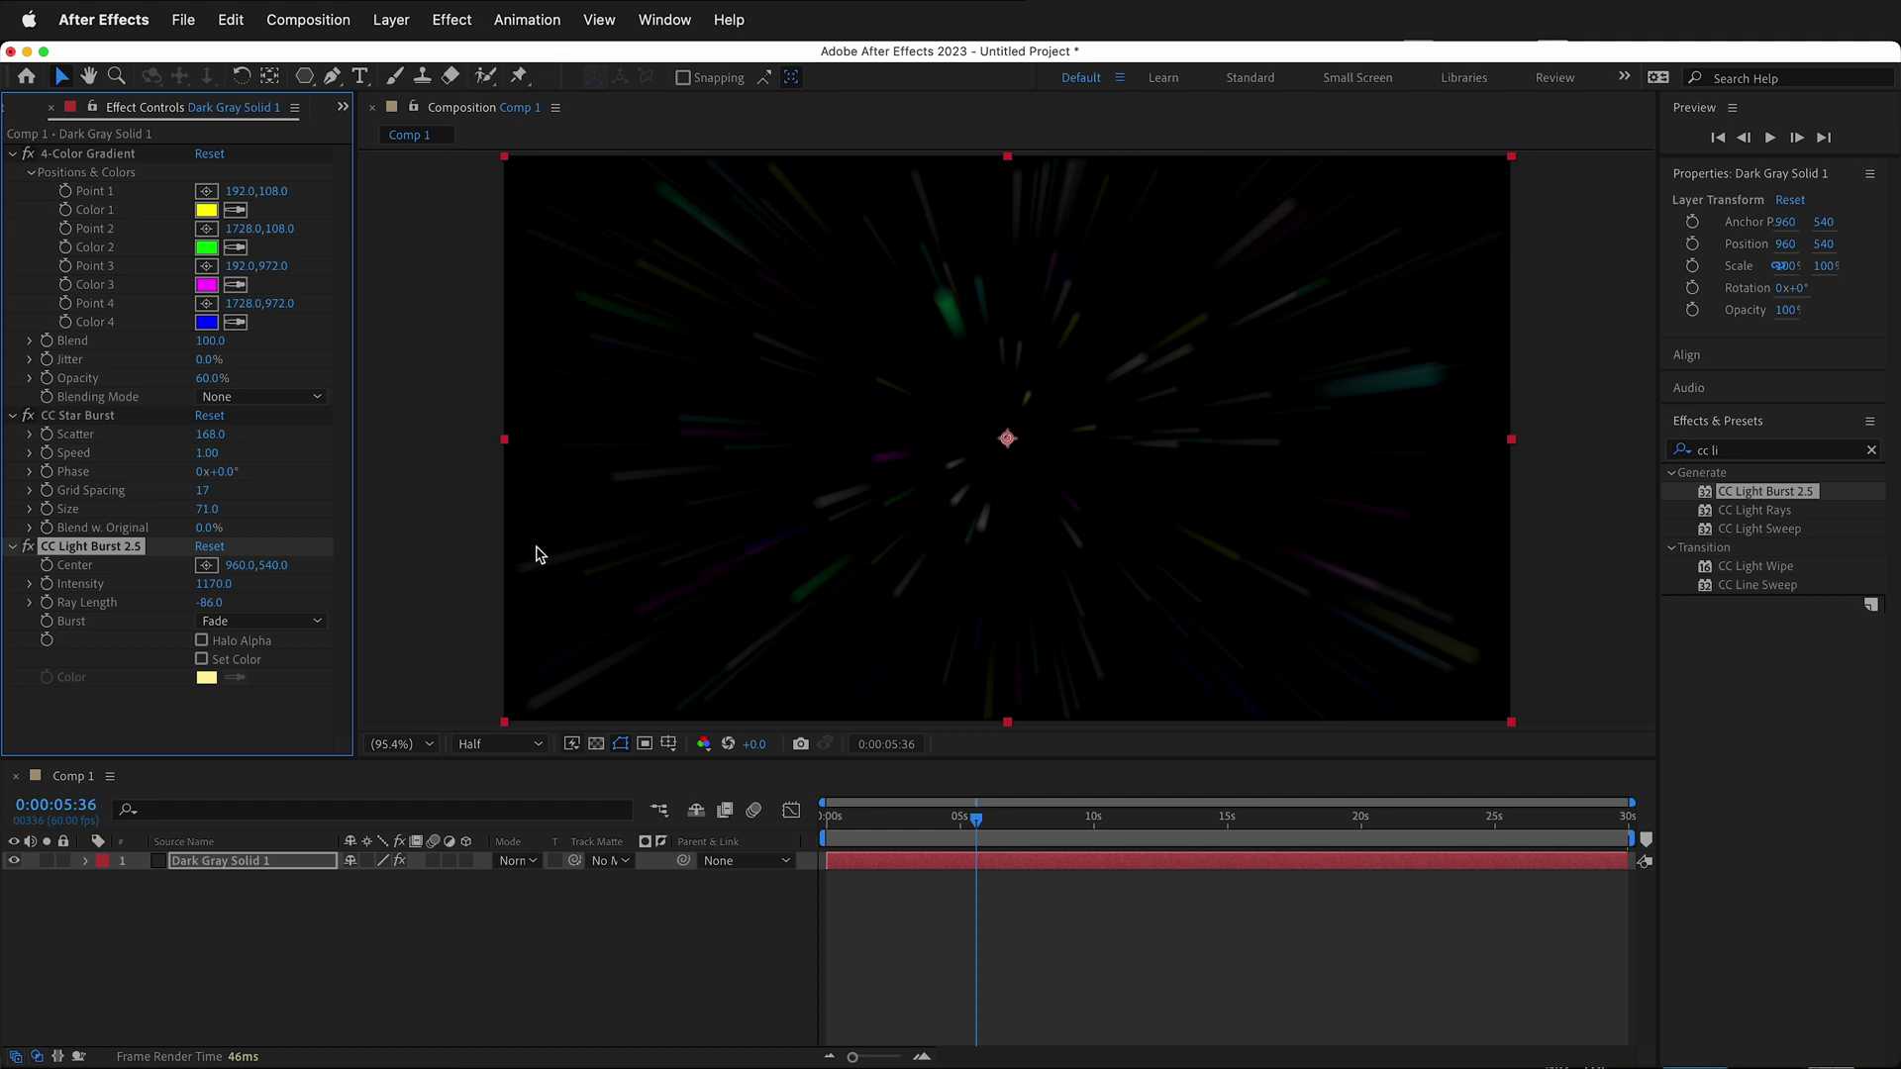
pyautogui.hotkey('ctrl', 'z')
pyautogui.click(1782, 463)
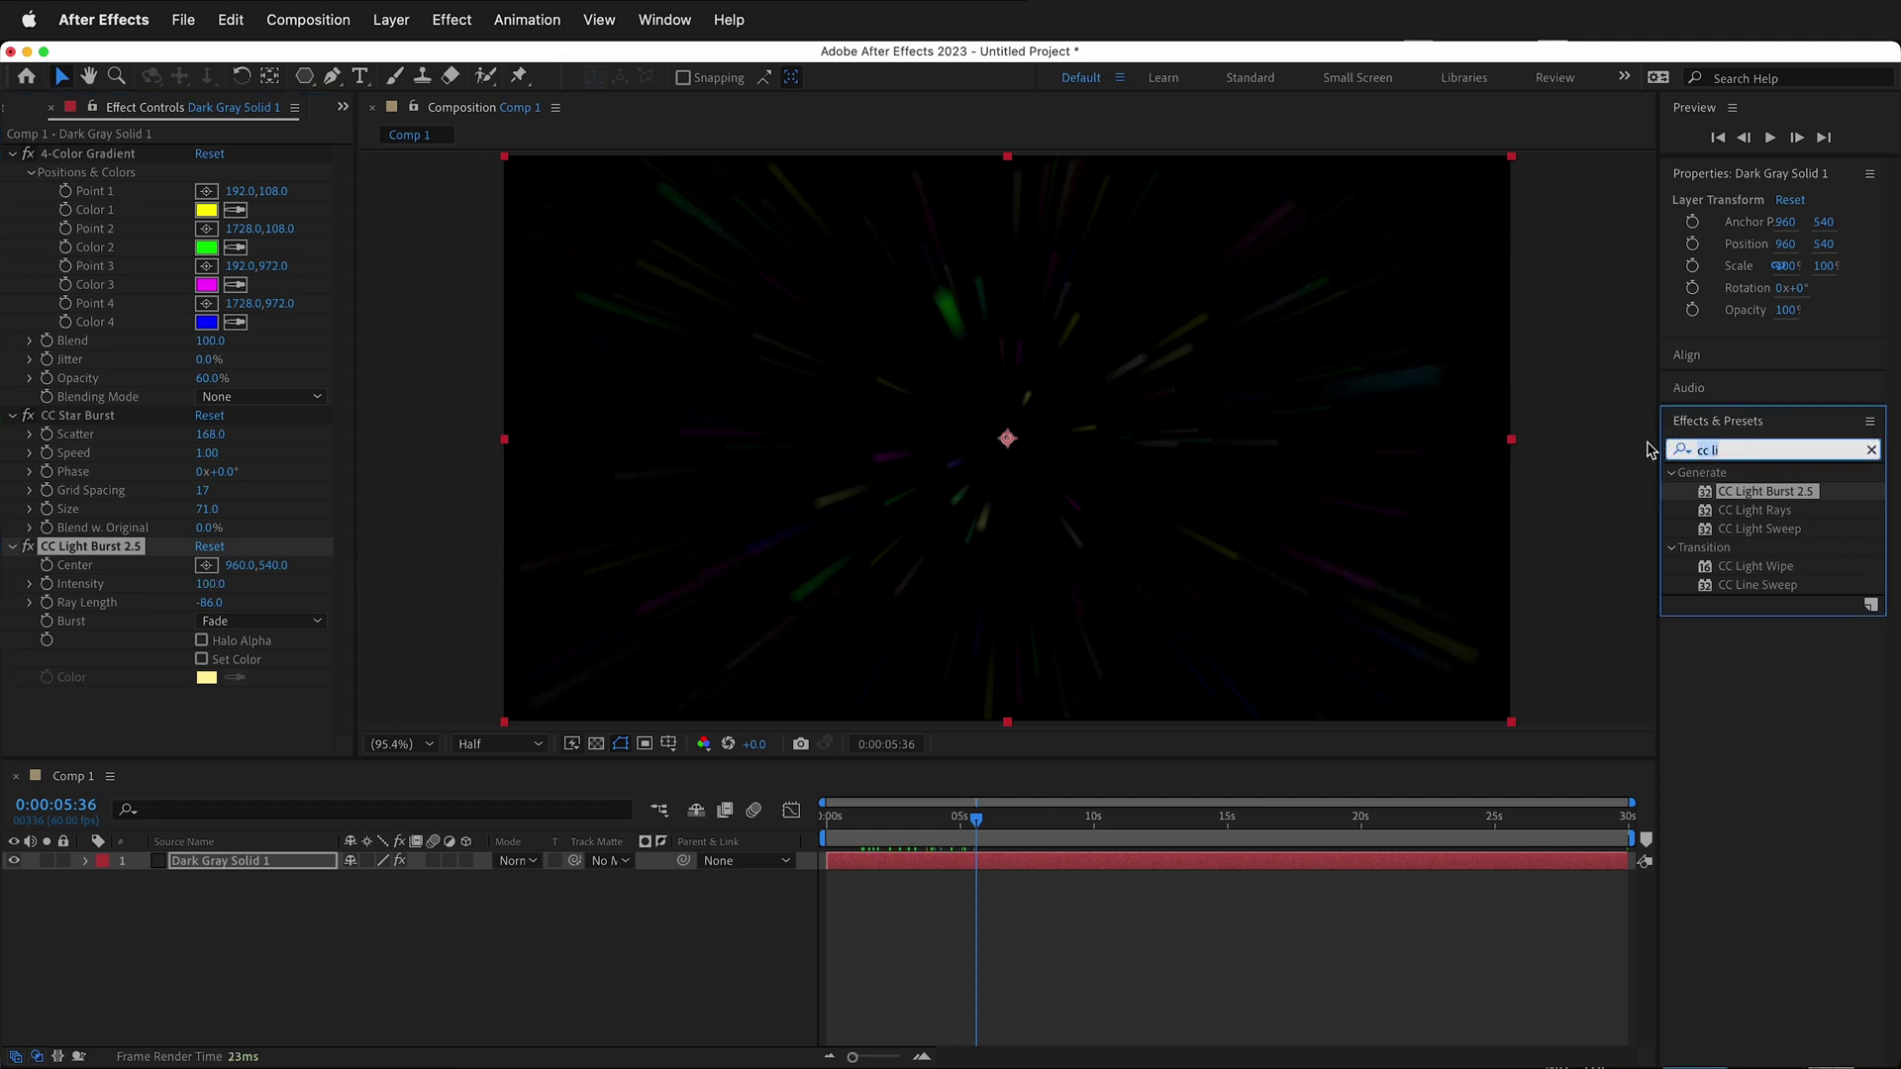
pyautogui.write('mat')
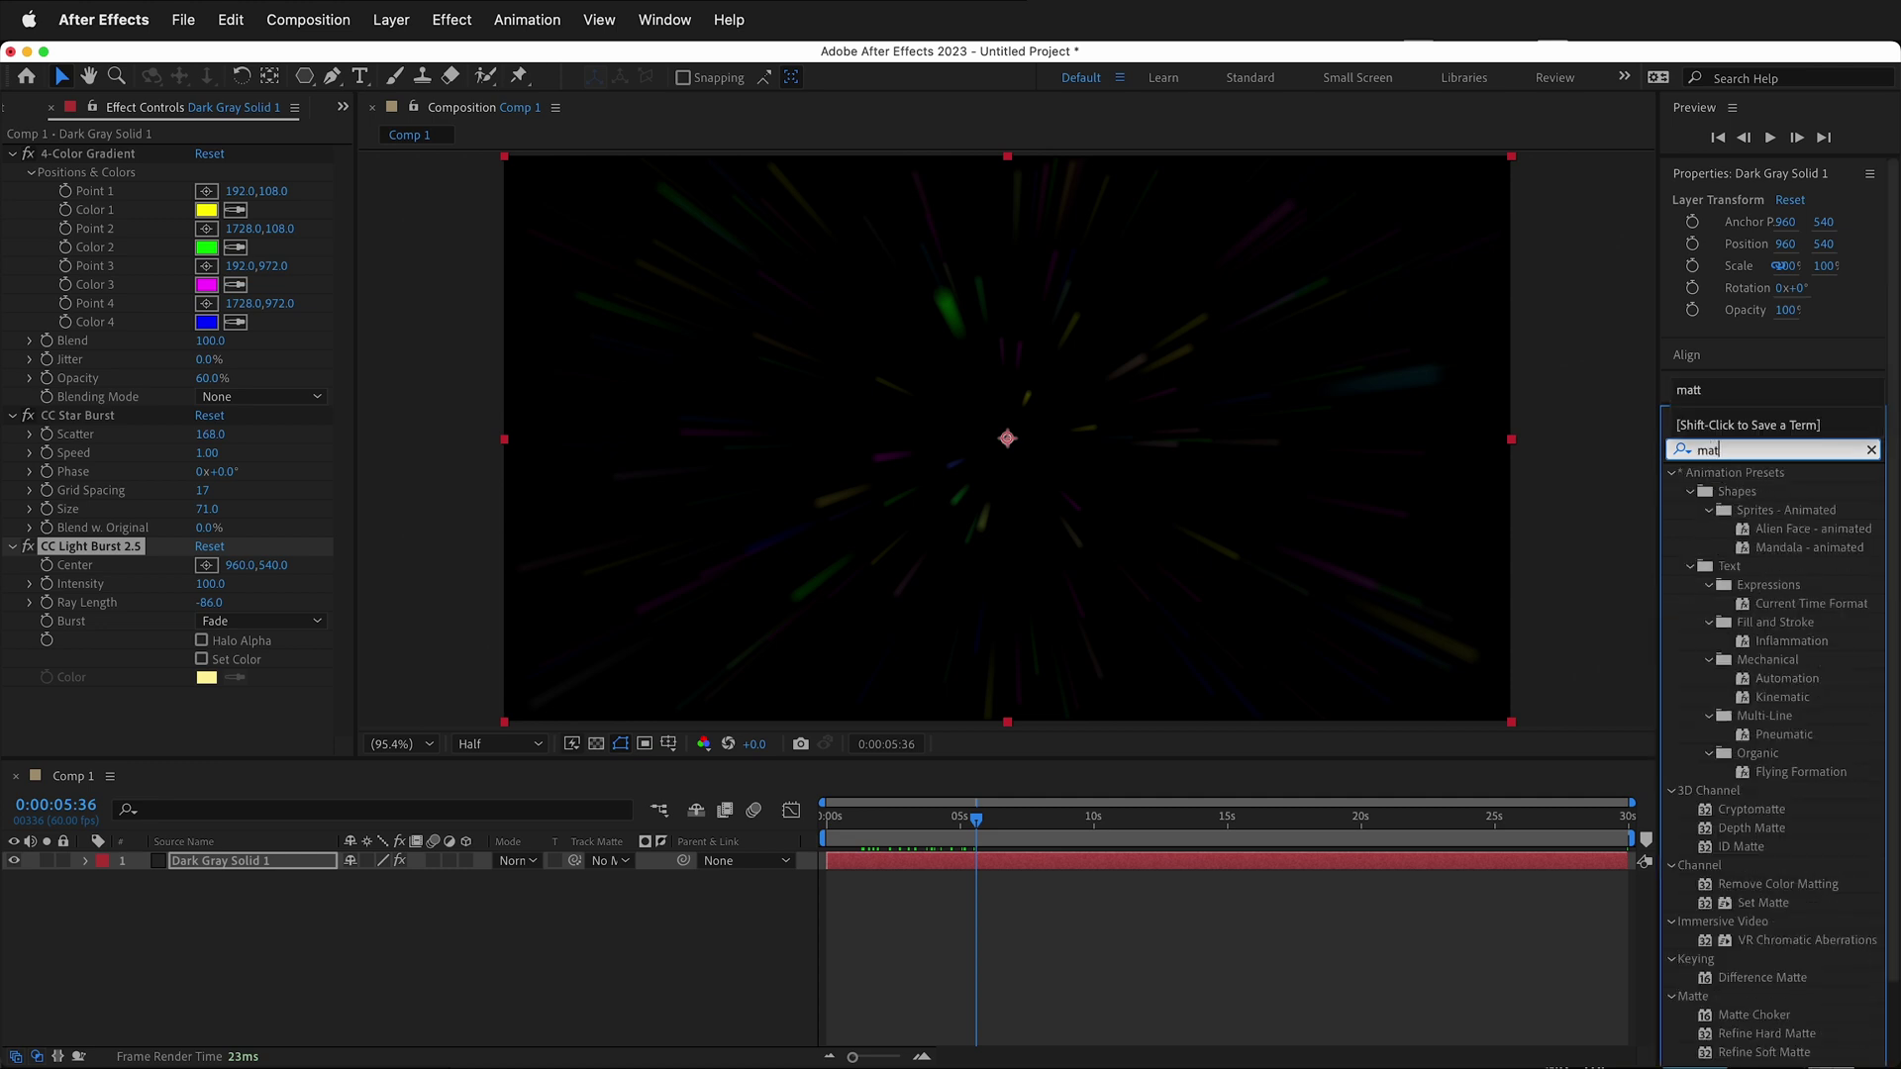
pyautogui.write('t')
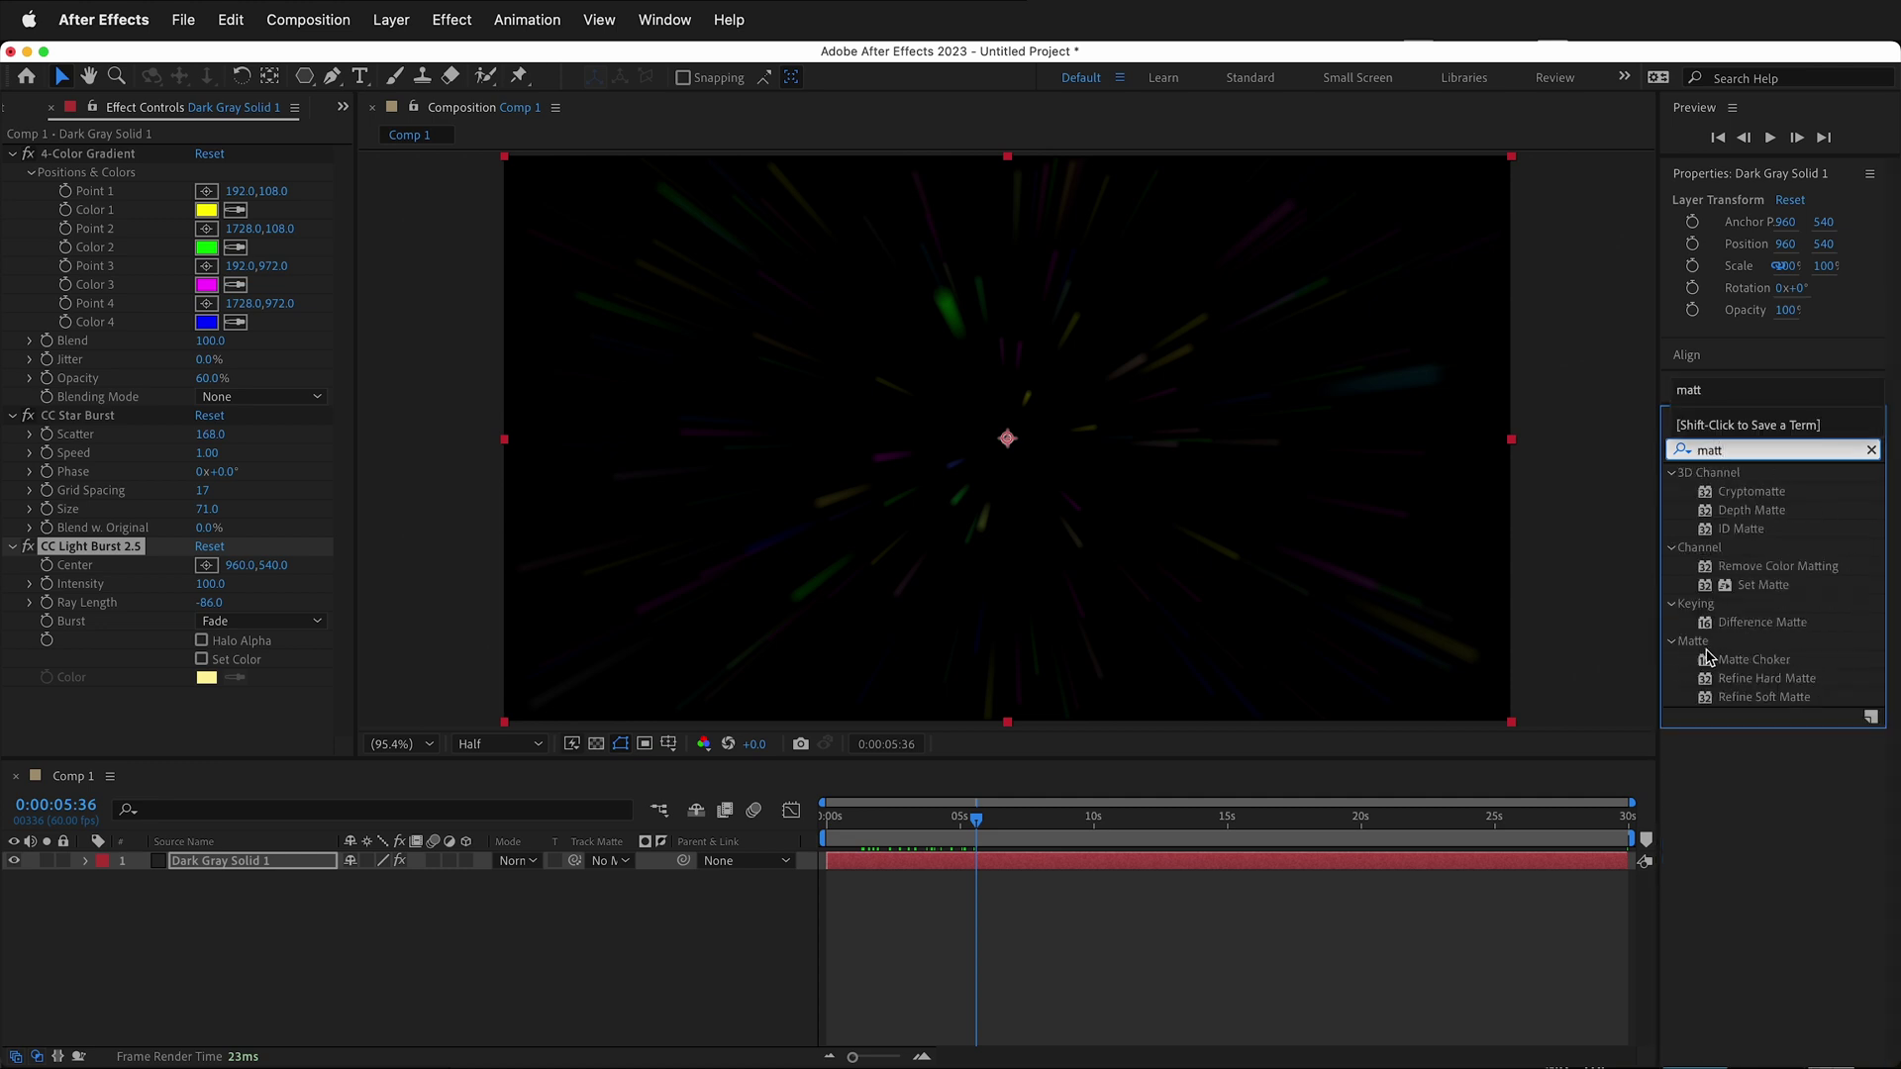
# Apply Matte Choker to the starburst solid with Choke 1 at -127 and softness 10.4
pyautogui.click(1715, 663)
pyautogui.click(126, 739)
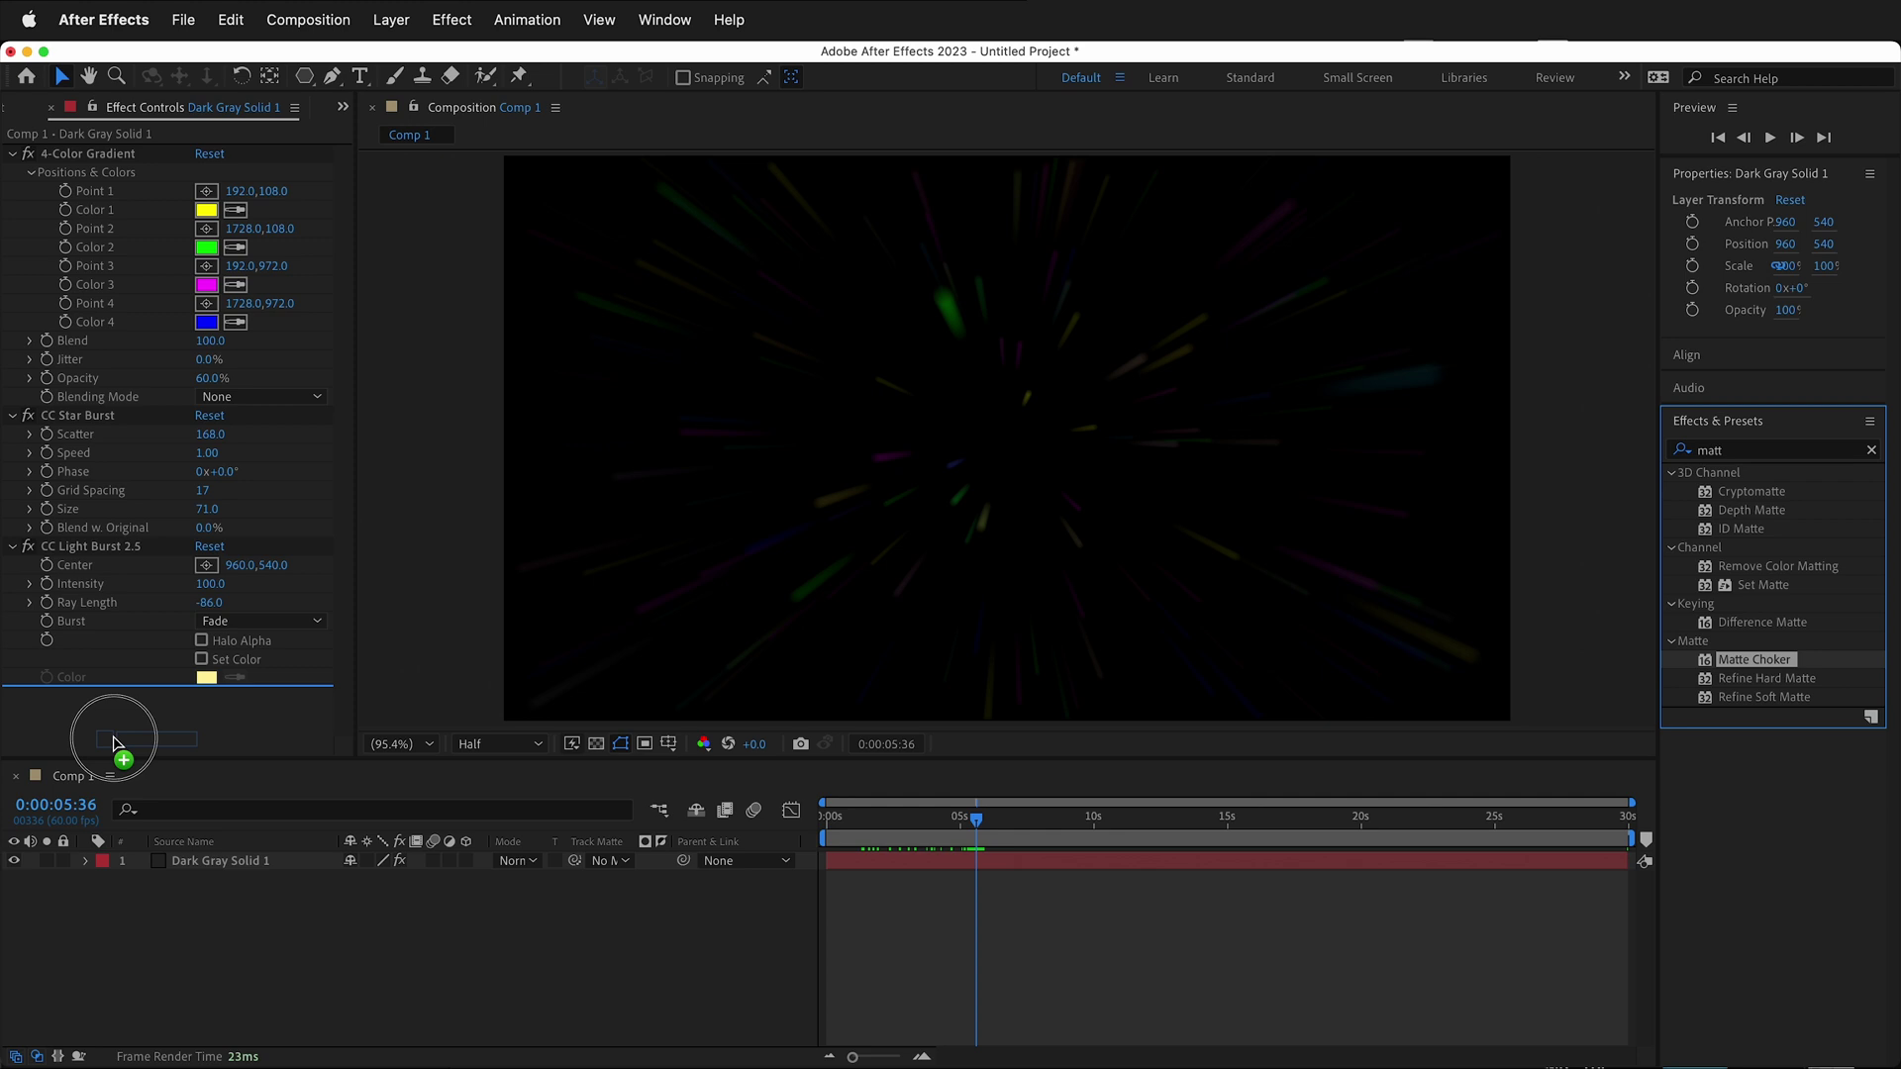
pyautogui.click(230, 862)
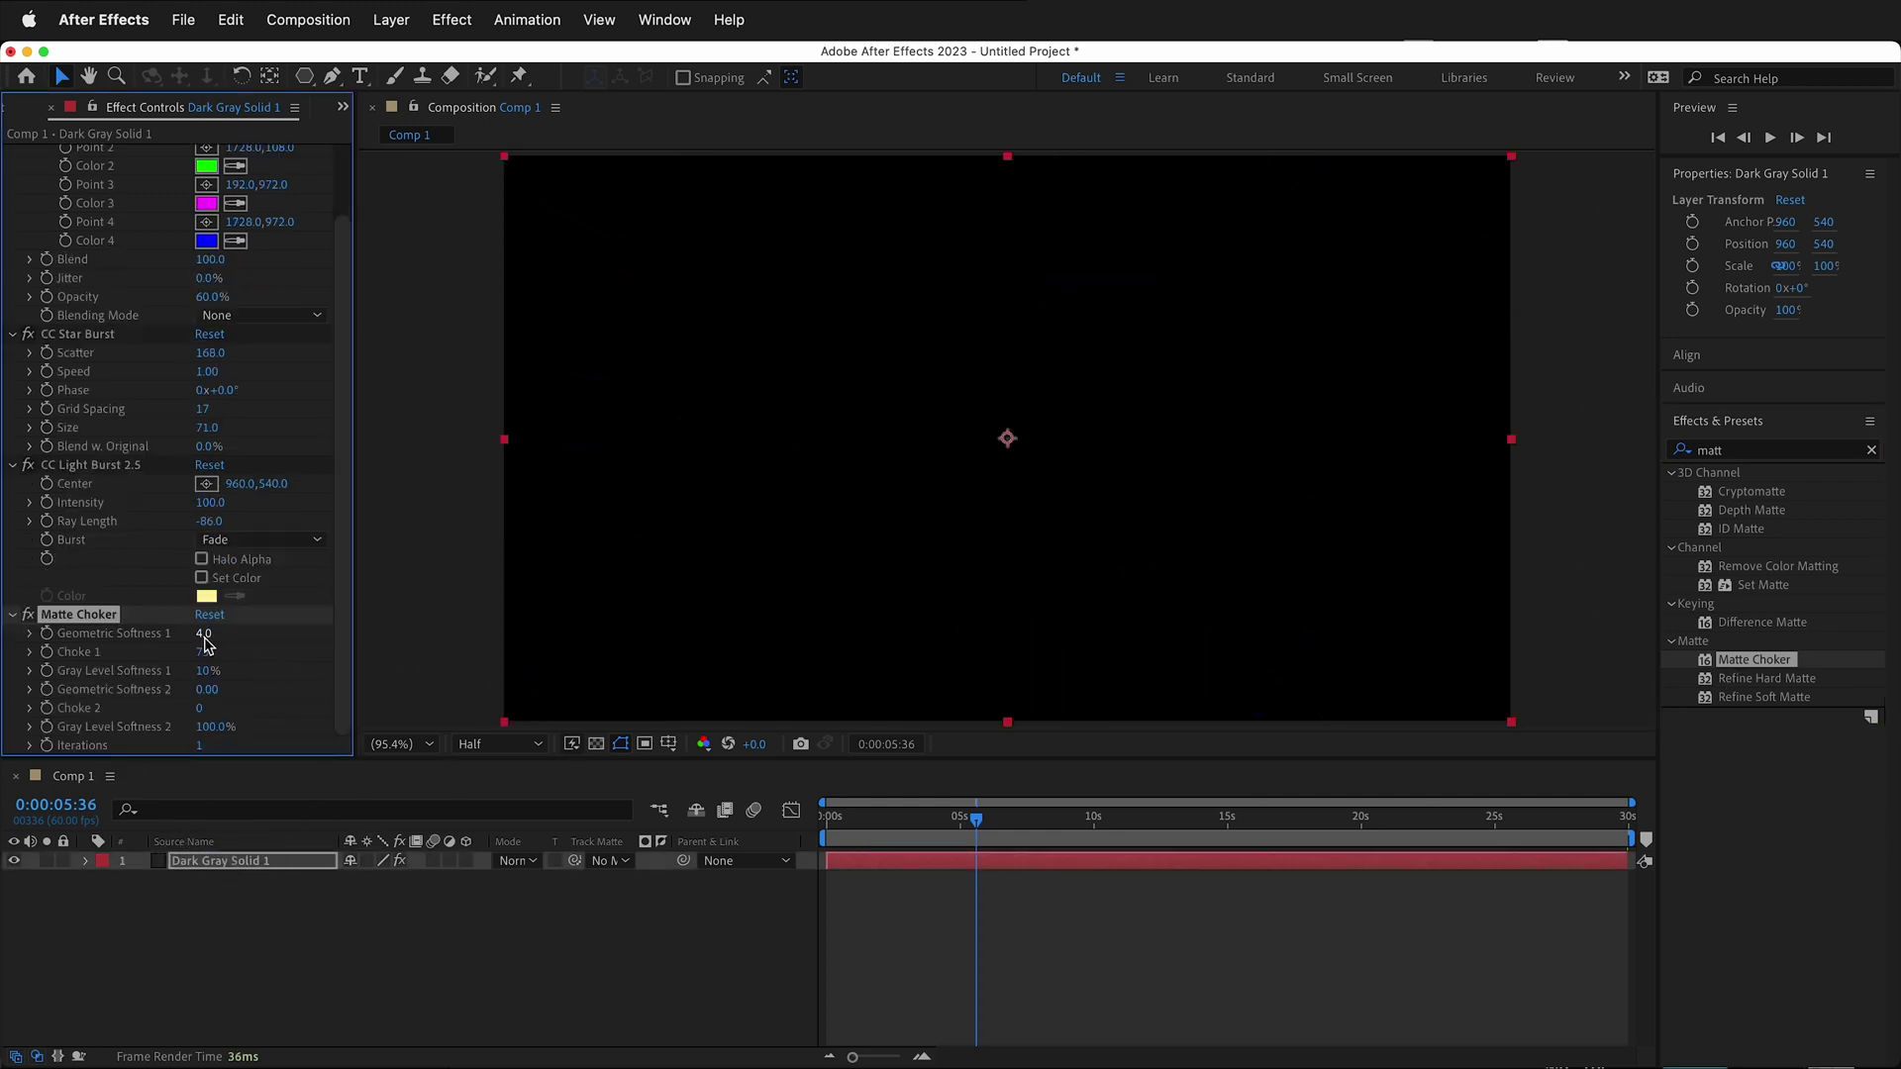
pyautogui.moveTo(204, 651)
pyautogui.mouseDown()
pyautogui.moveTo(152, 673)
pyautogui.moveTo(5, 663)
pyautogui.mouseUp()
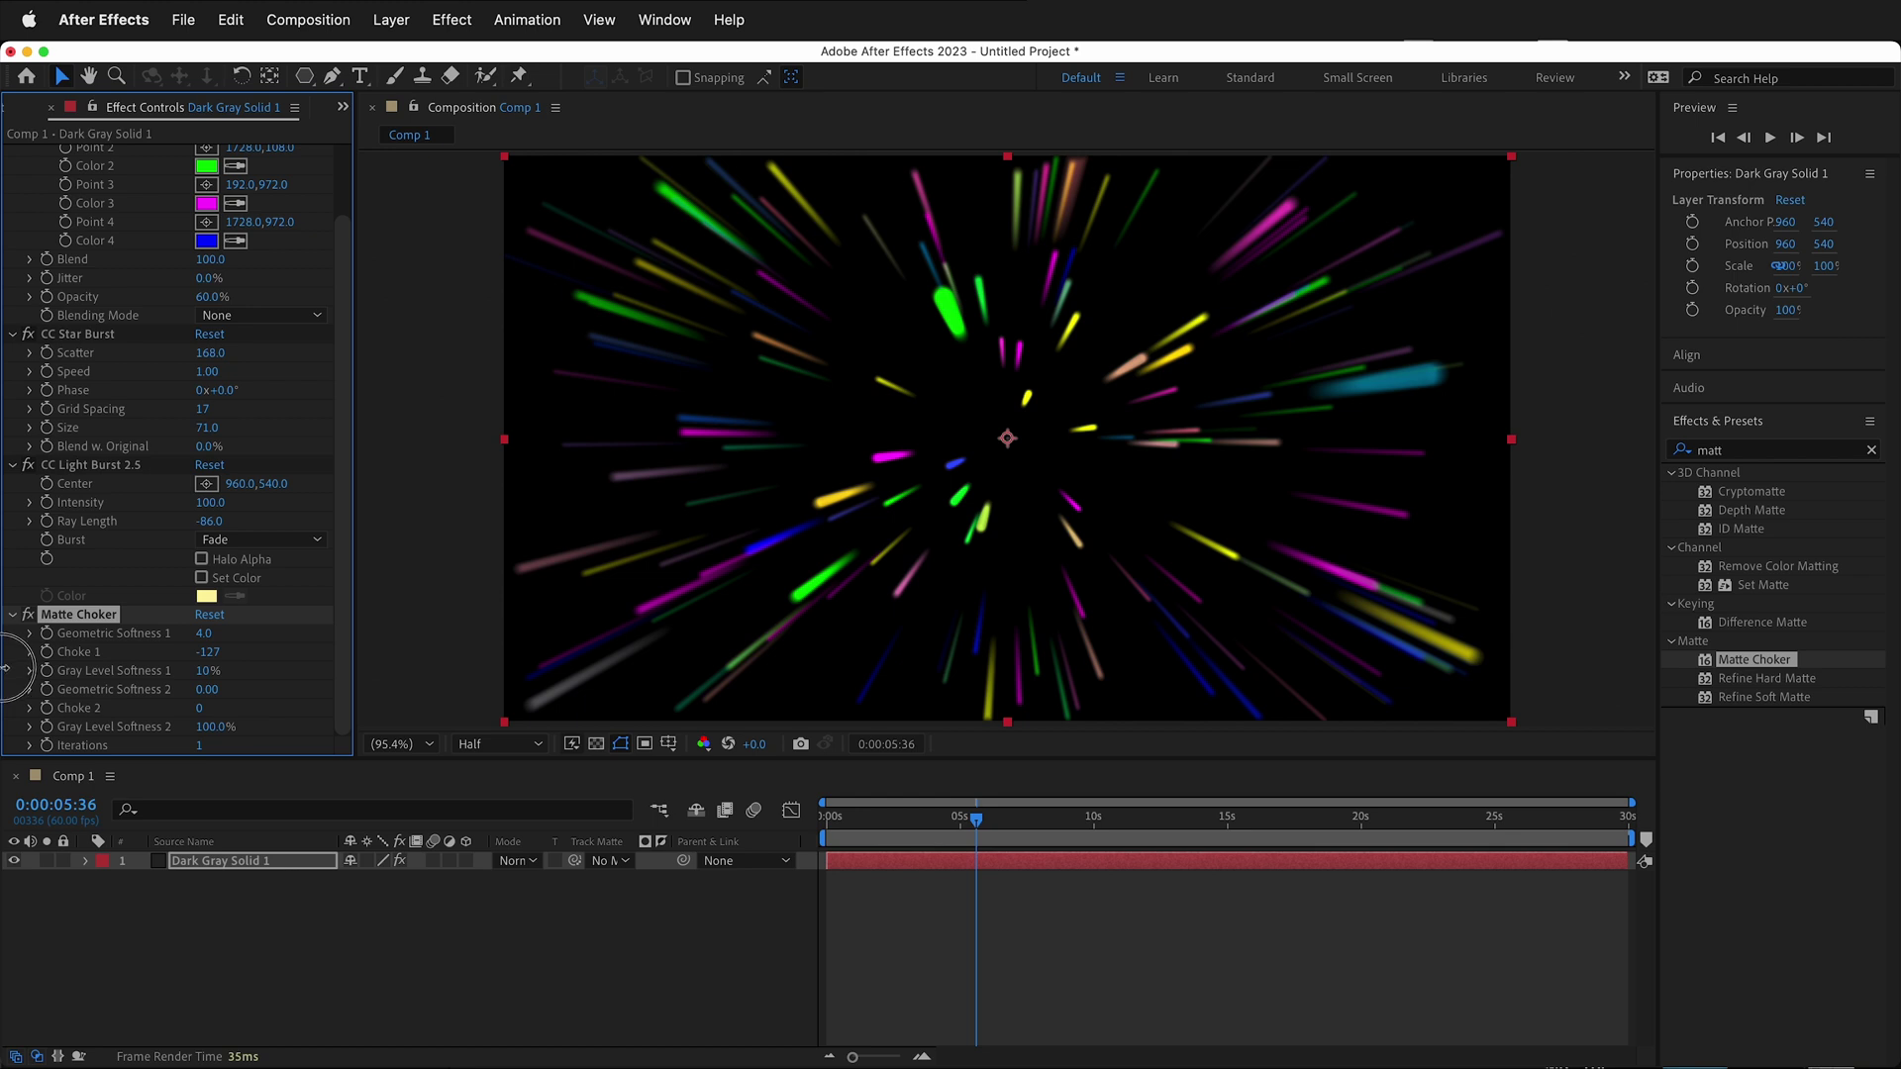
pyautogui.moveTo(4, 666)
pyautogui.mouseDown()
pyautogui.moveTo(297, 649)
pyautogui.moveTo(21, 675)
pyautogui.mouseUp()
pyautogui.moveTo(202, 633)
pyautogui.mouseDown()
pyautogui.moveTo(276, 628)
pyautogui.moveTo(6, 631)
pyautogui.moveTo(527, 634)
pyautogui.moveTo(29, 665)
pyautogui.moveTo(119, 652)
pyautogui.mouseUp()
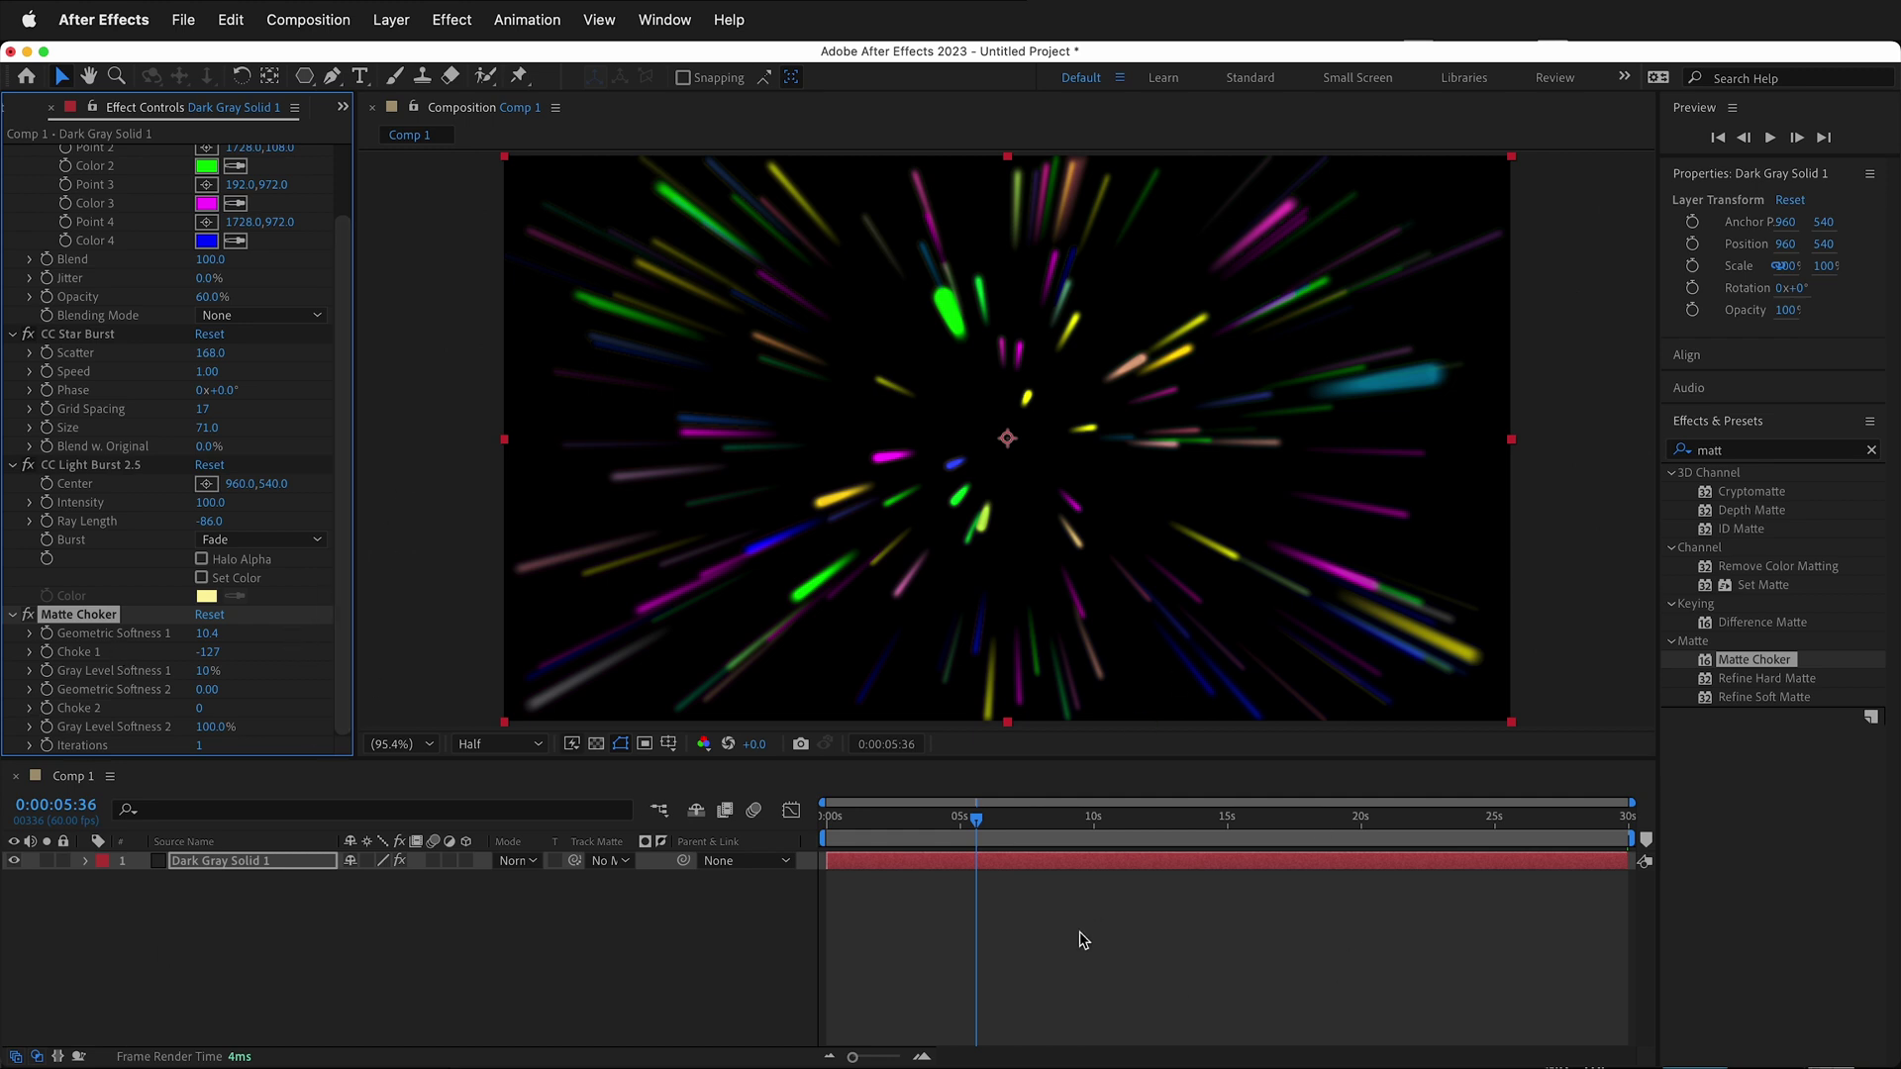
# Preview the animation from the start and duplicate the starburst solid layer
pyautogui.moveTo(975, 817); pyautogui.dragTo(791, 834)
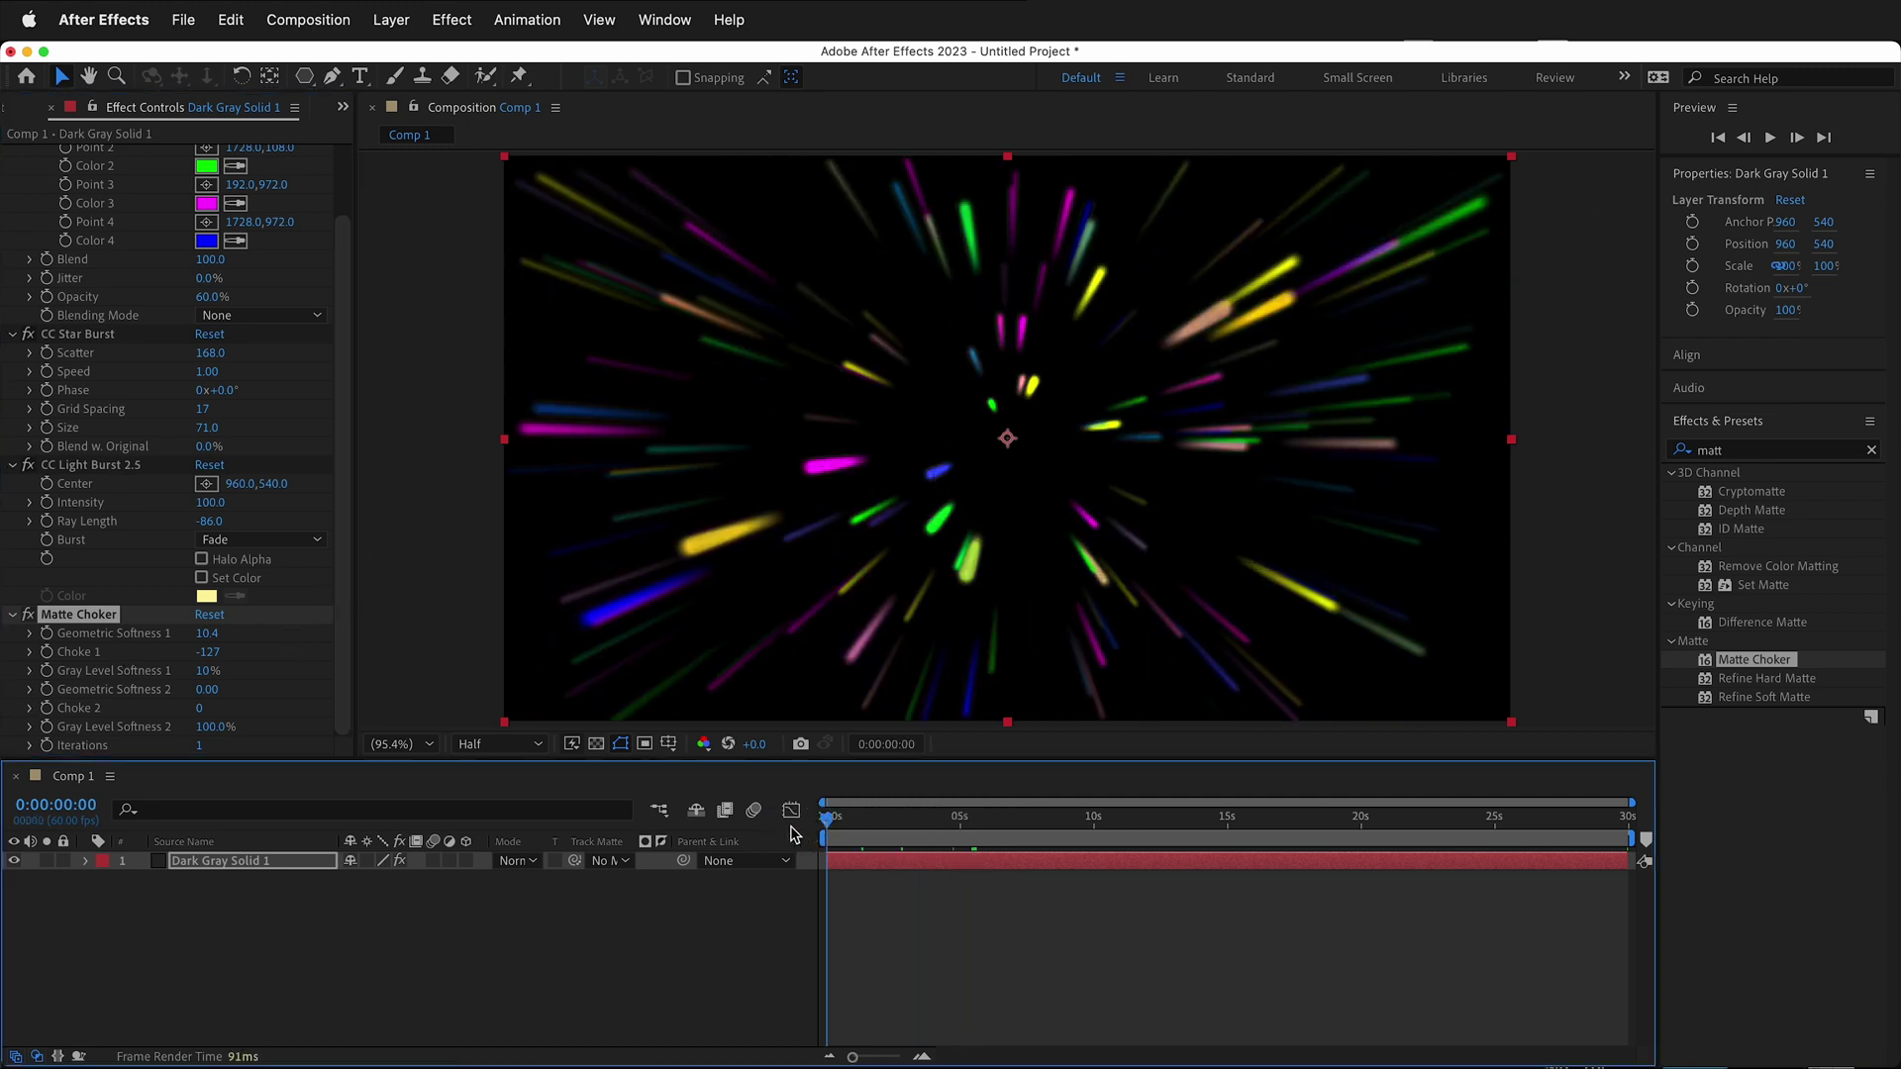
pyautogui.press('space')
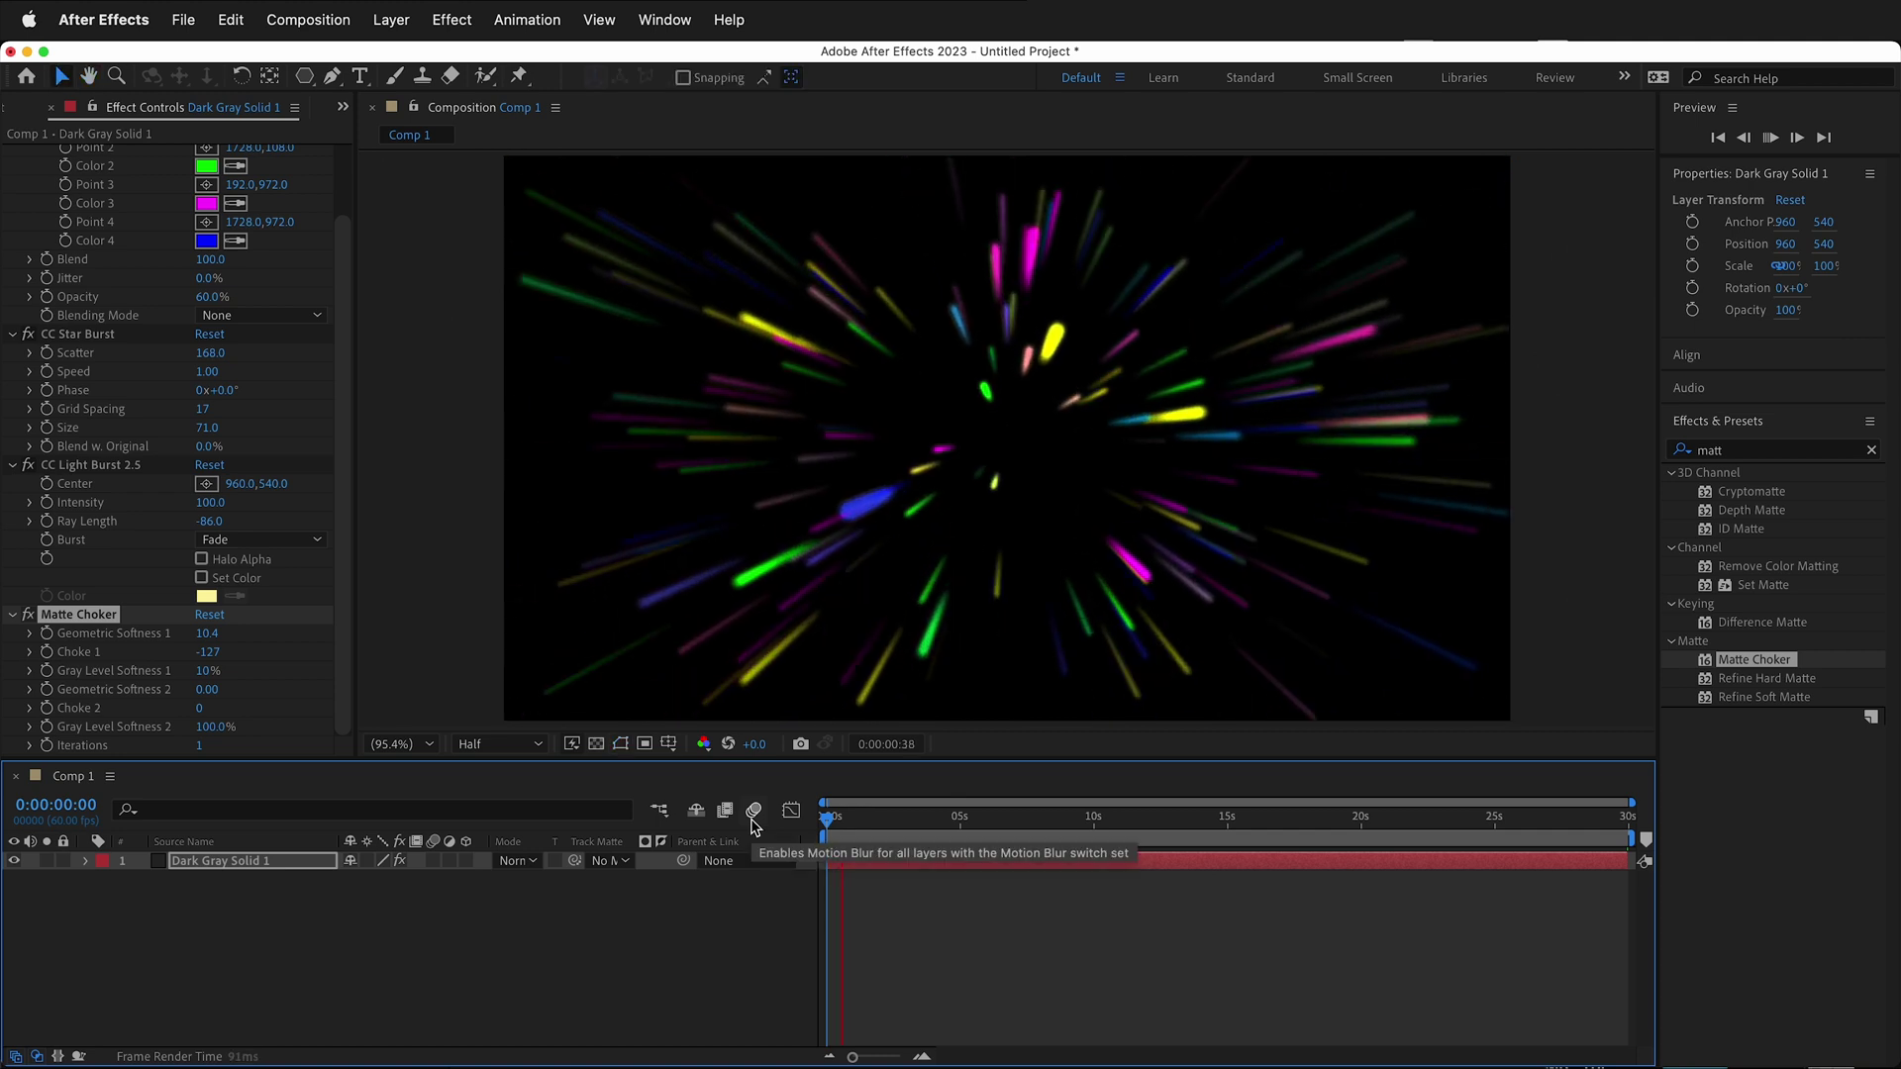
pyautogui.press('space')
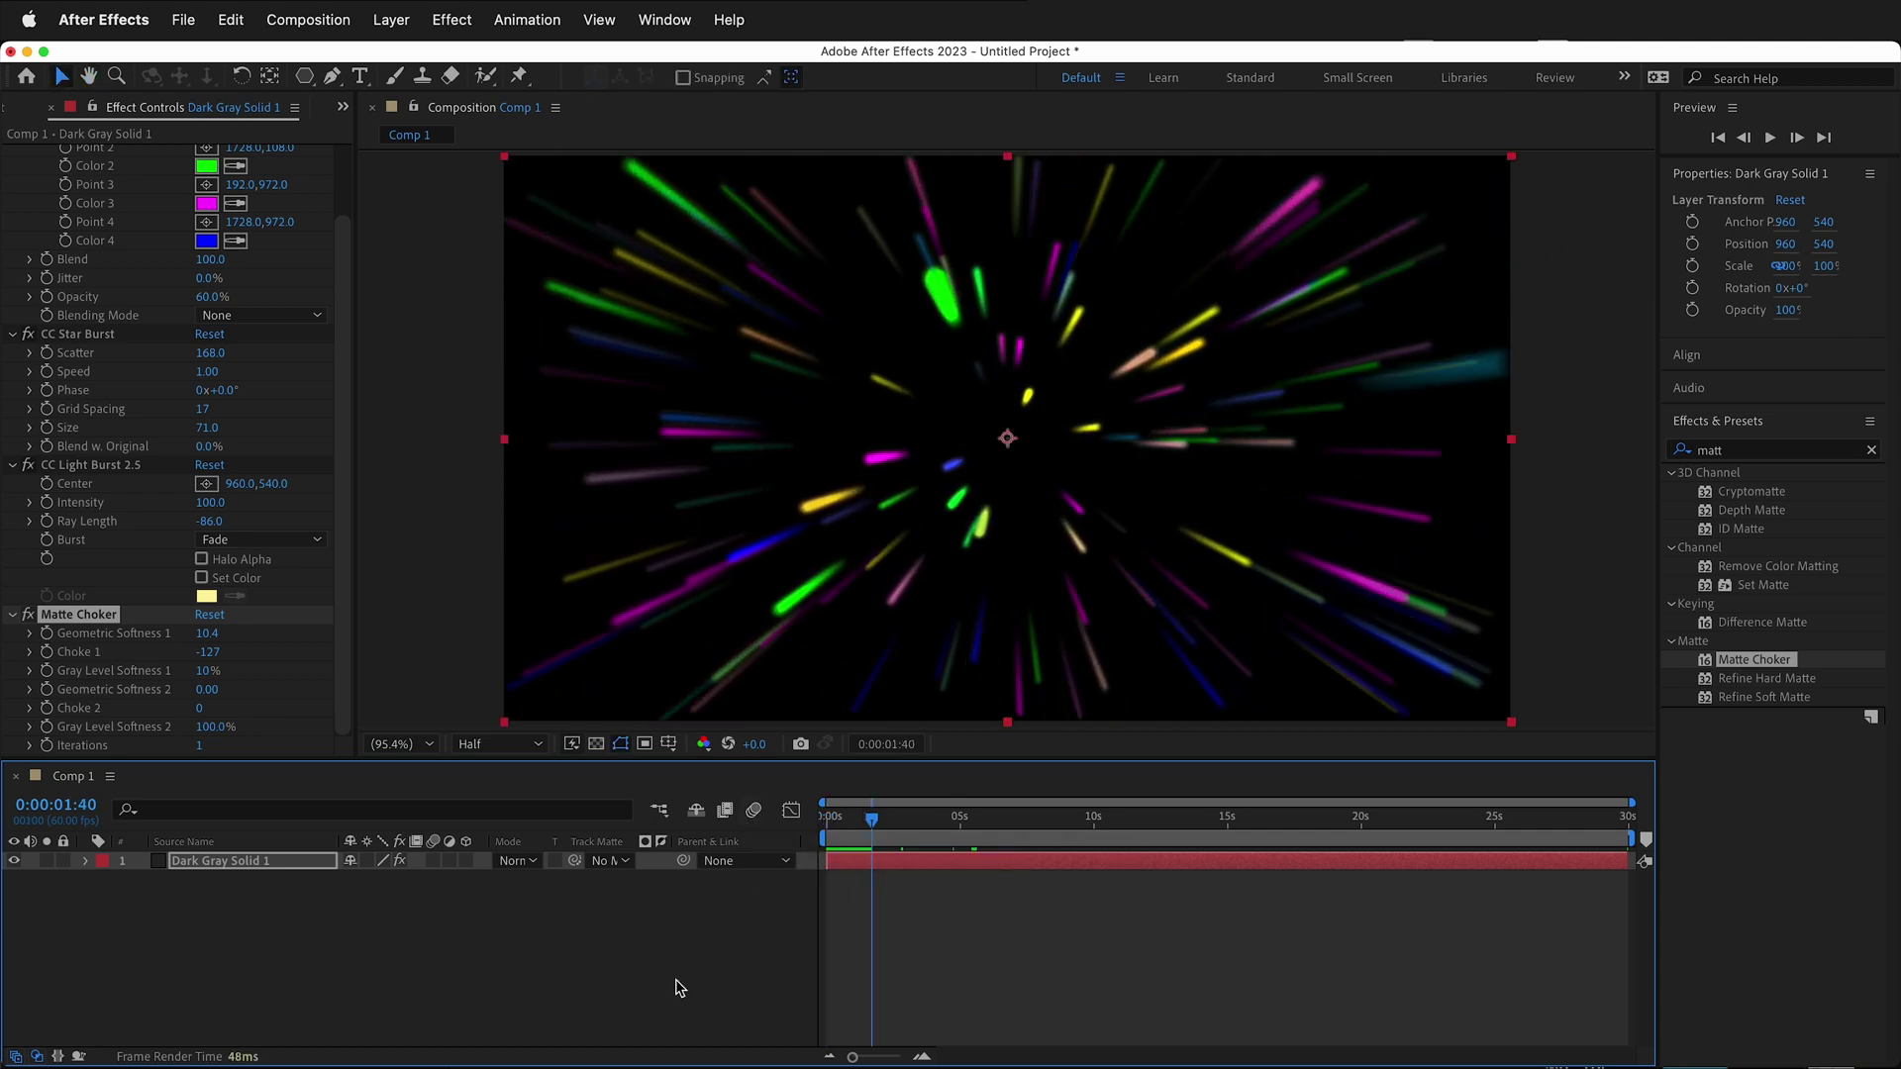
pyautogui.click(676, 988)
pyautogui.click(266, 865)
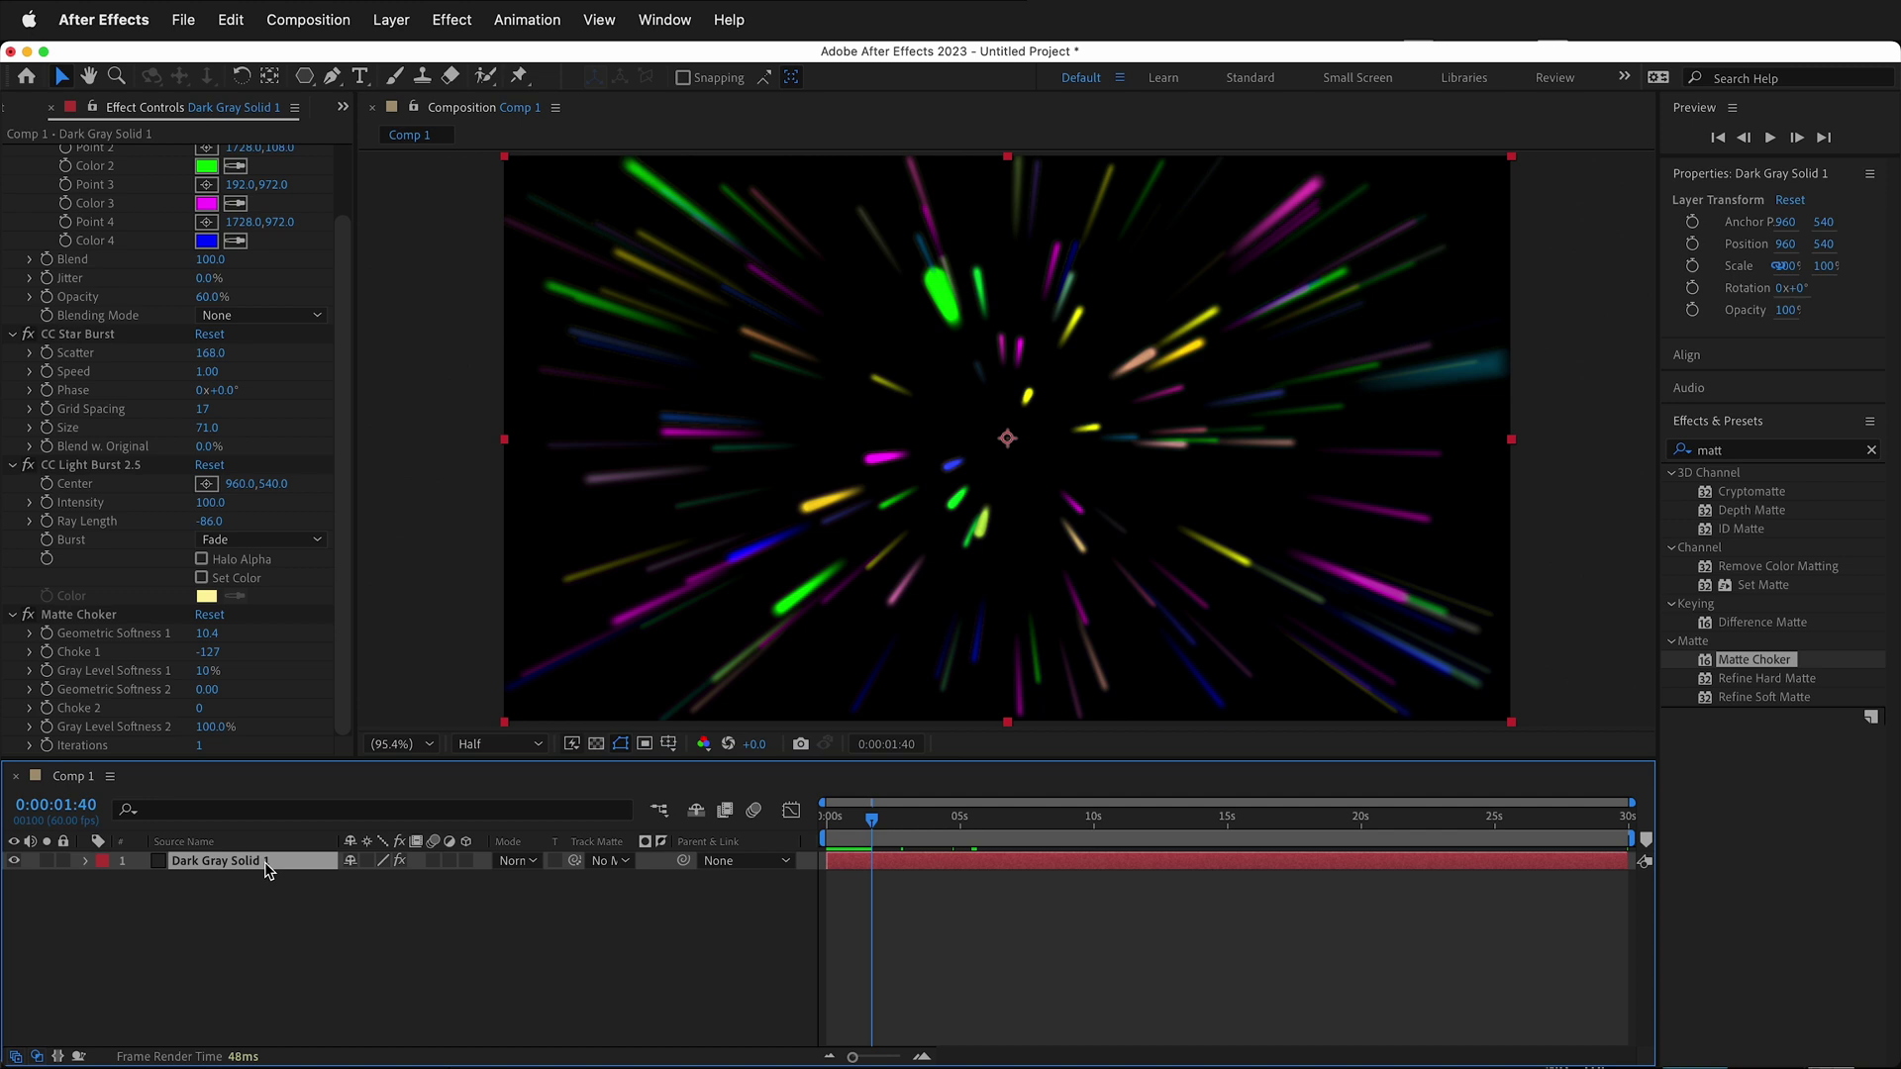
pyautogui.press('super+d')
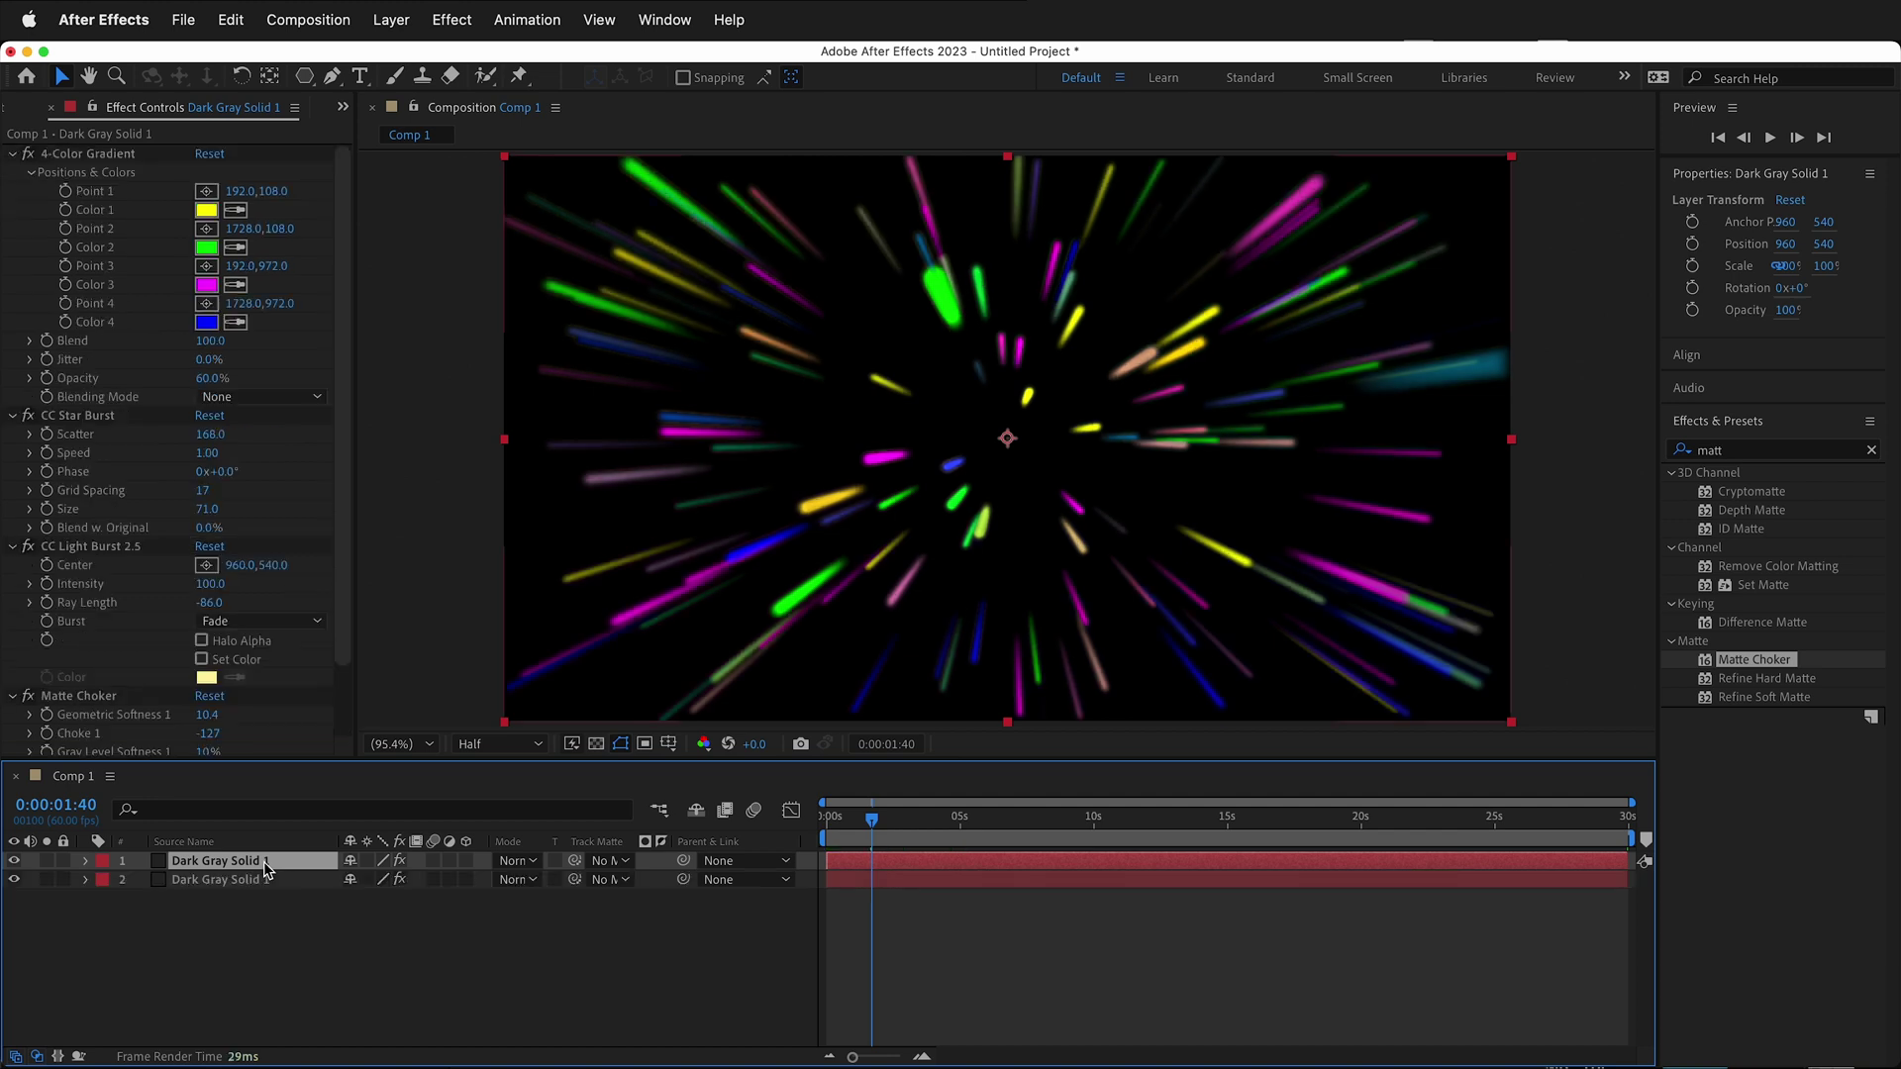
pyautogui.scroll(-3, 142, 675)
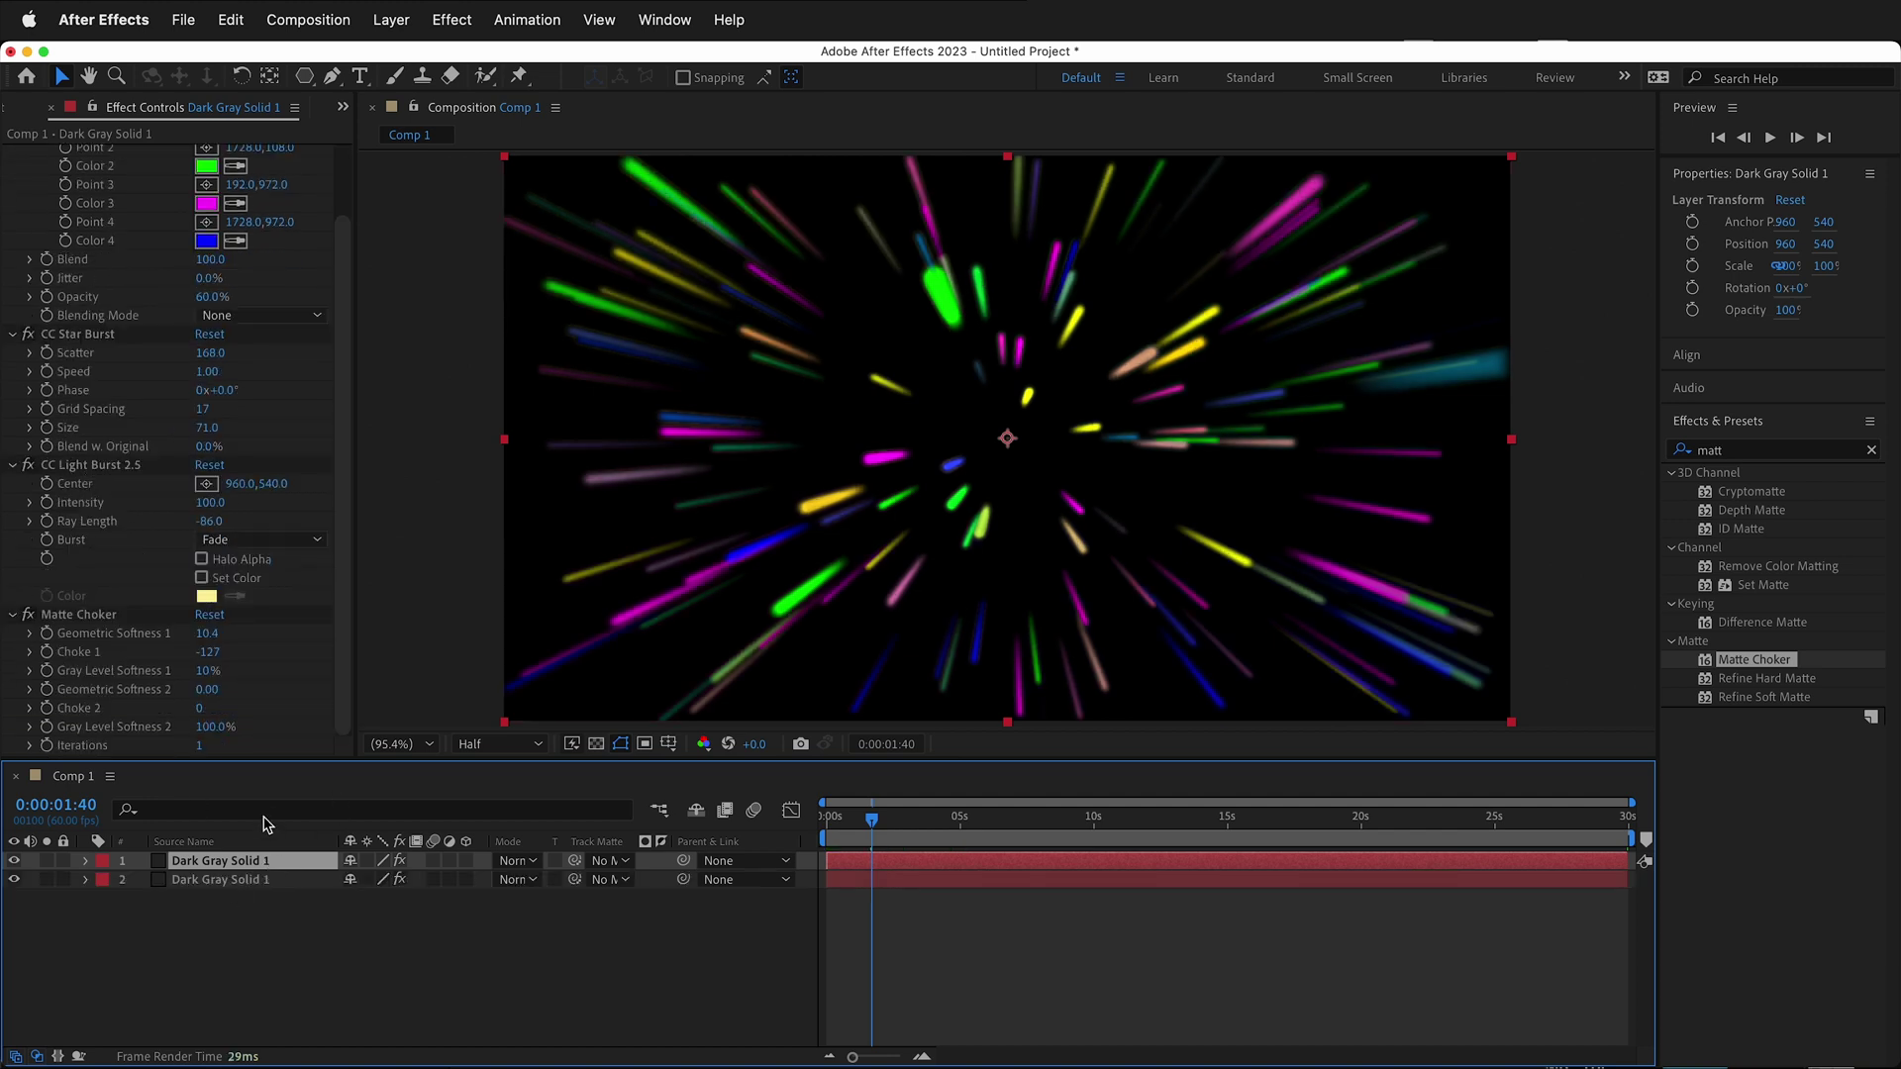
pyautogui.scroll(3, 298, 279)
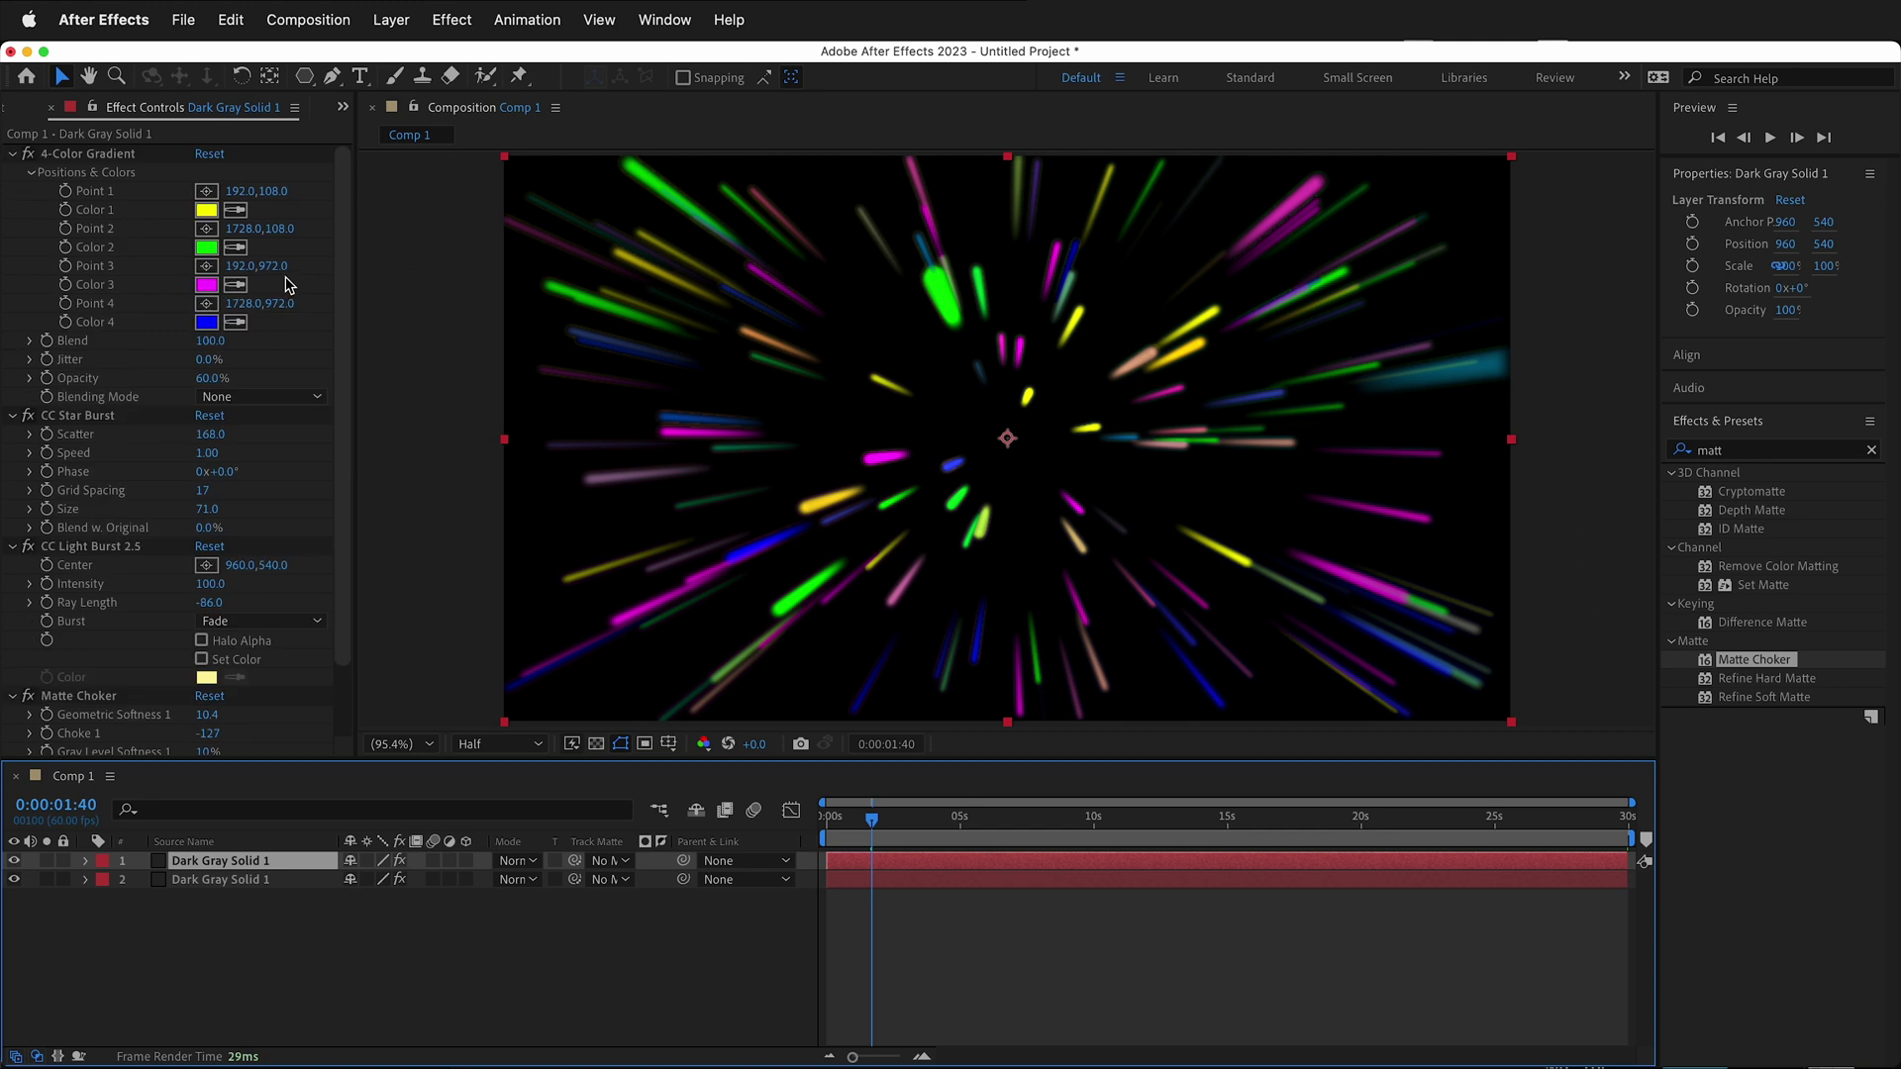
pyautogui.click(243, 330)
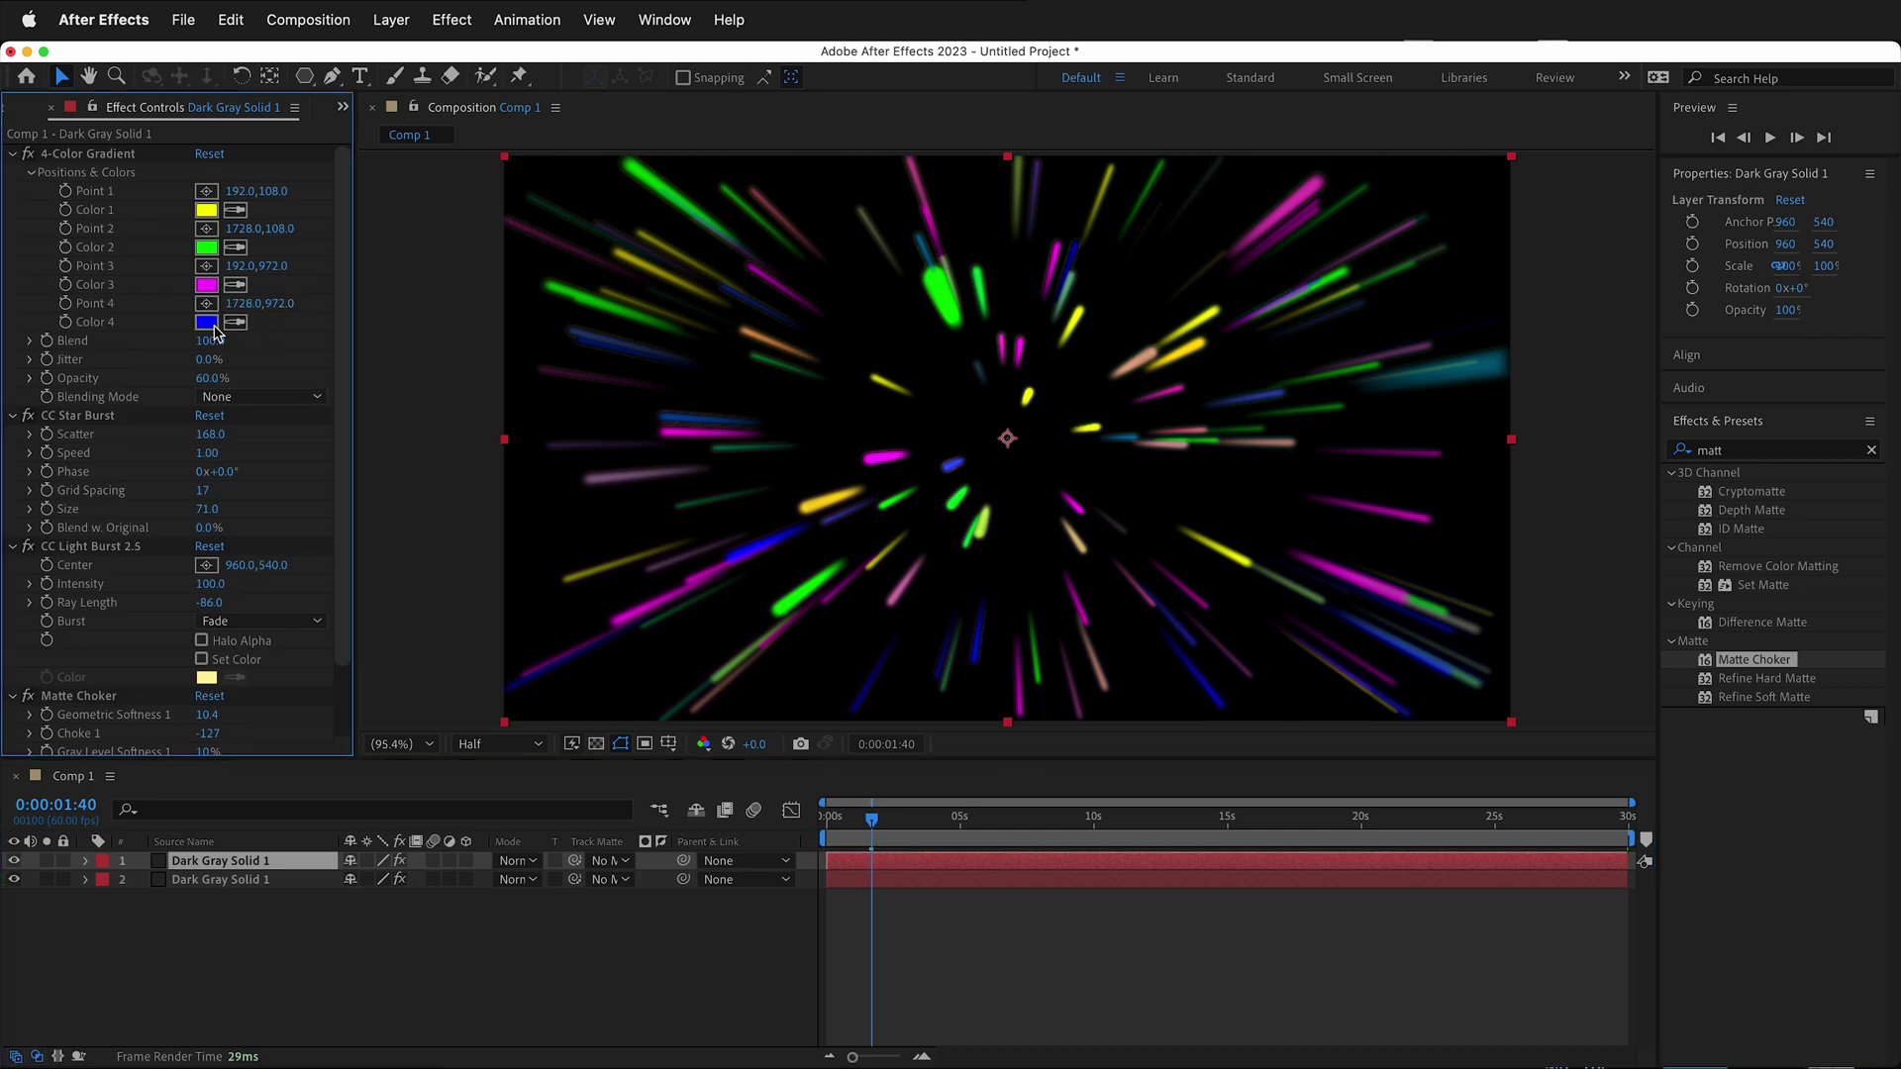
# Set gradient Color 4 to purple and Color 2 to red
pyautogui.click(205, 320)
pyautogui.click(1462, 895)
pyautogui.press('Return')
pyautogui.click(205, 247)
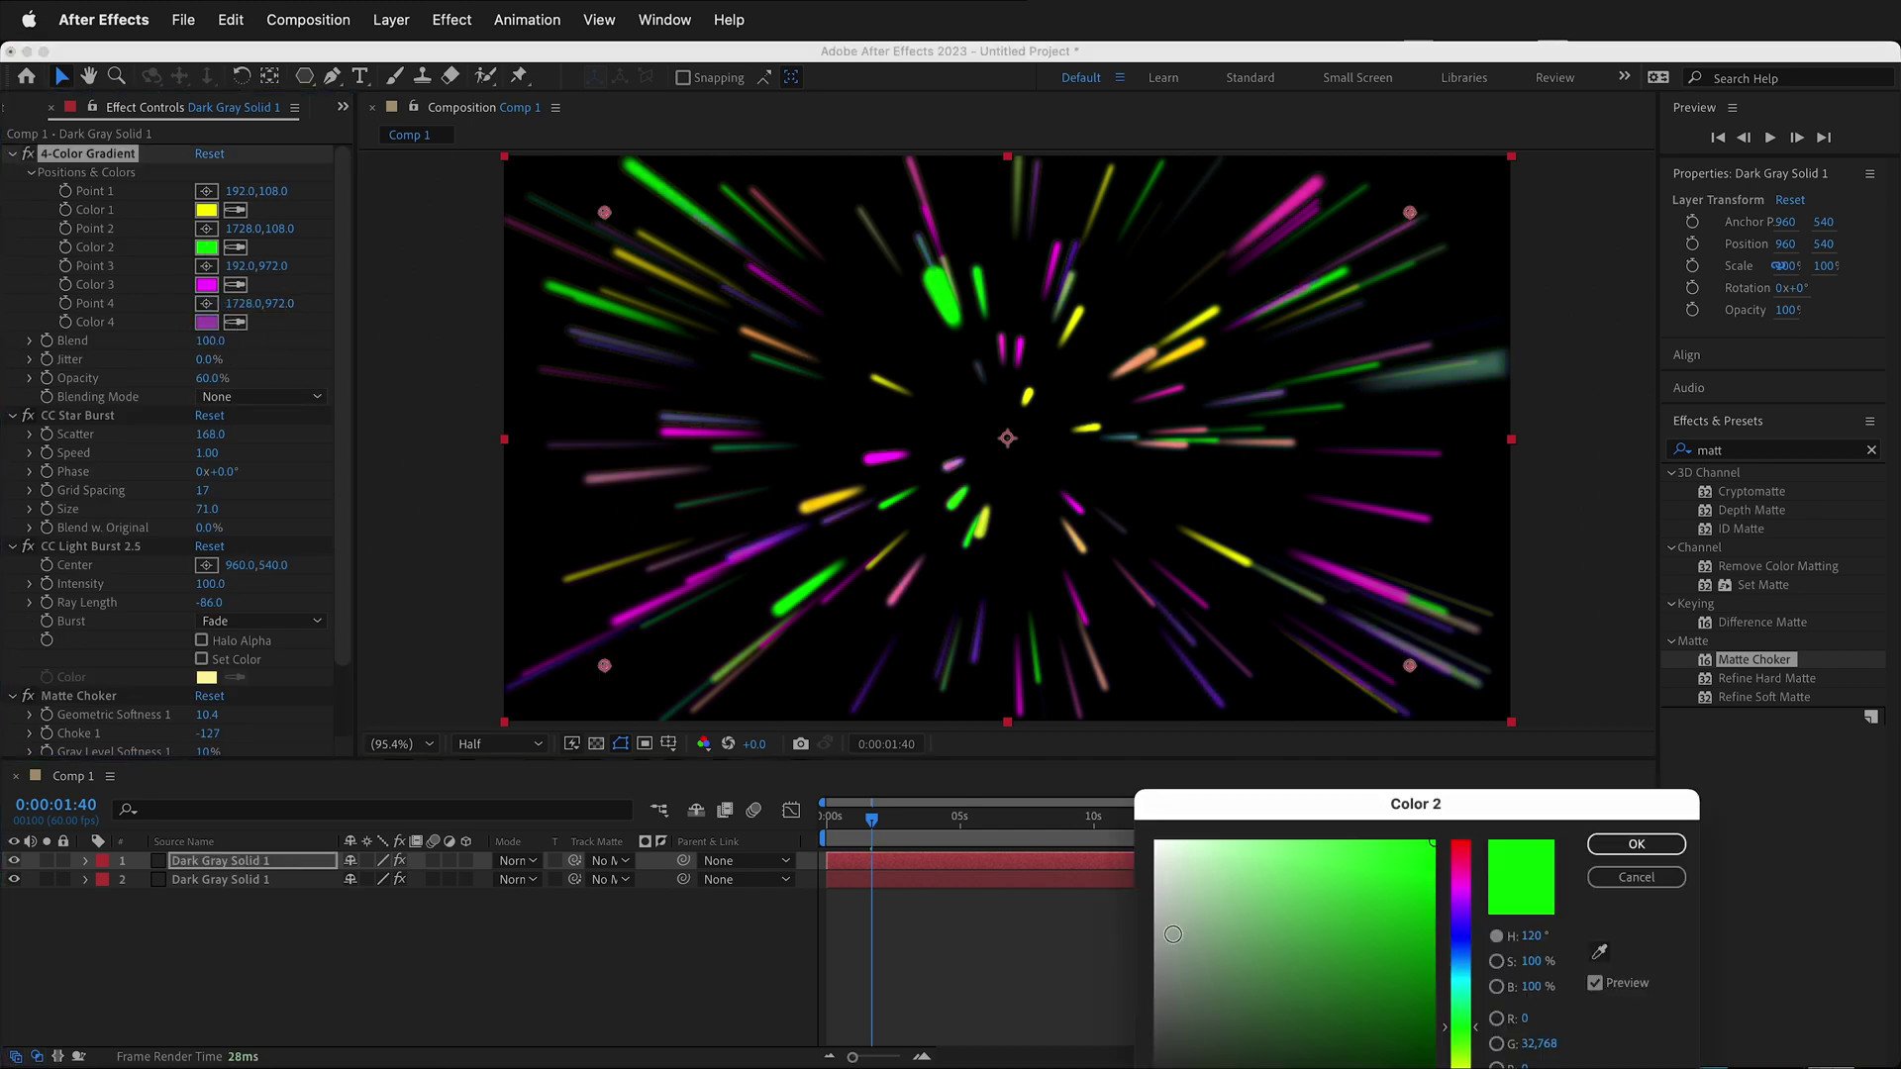
pyautogui.click(1456, 853)
pyautogui.click(1386, 869)
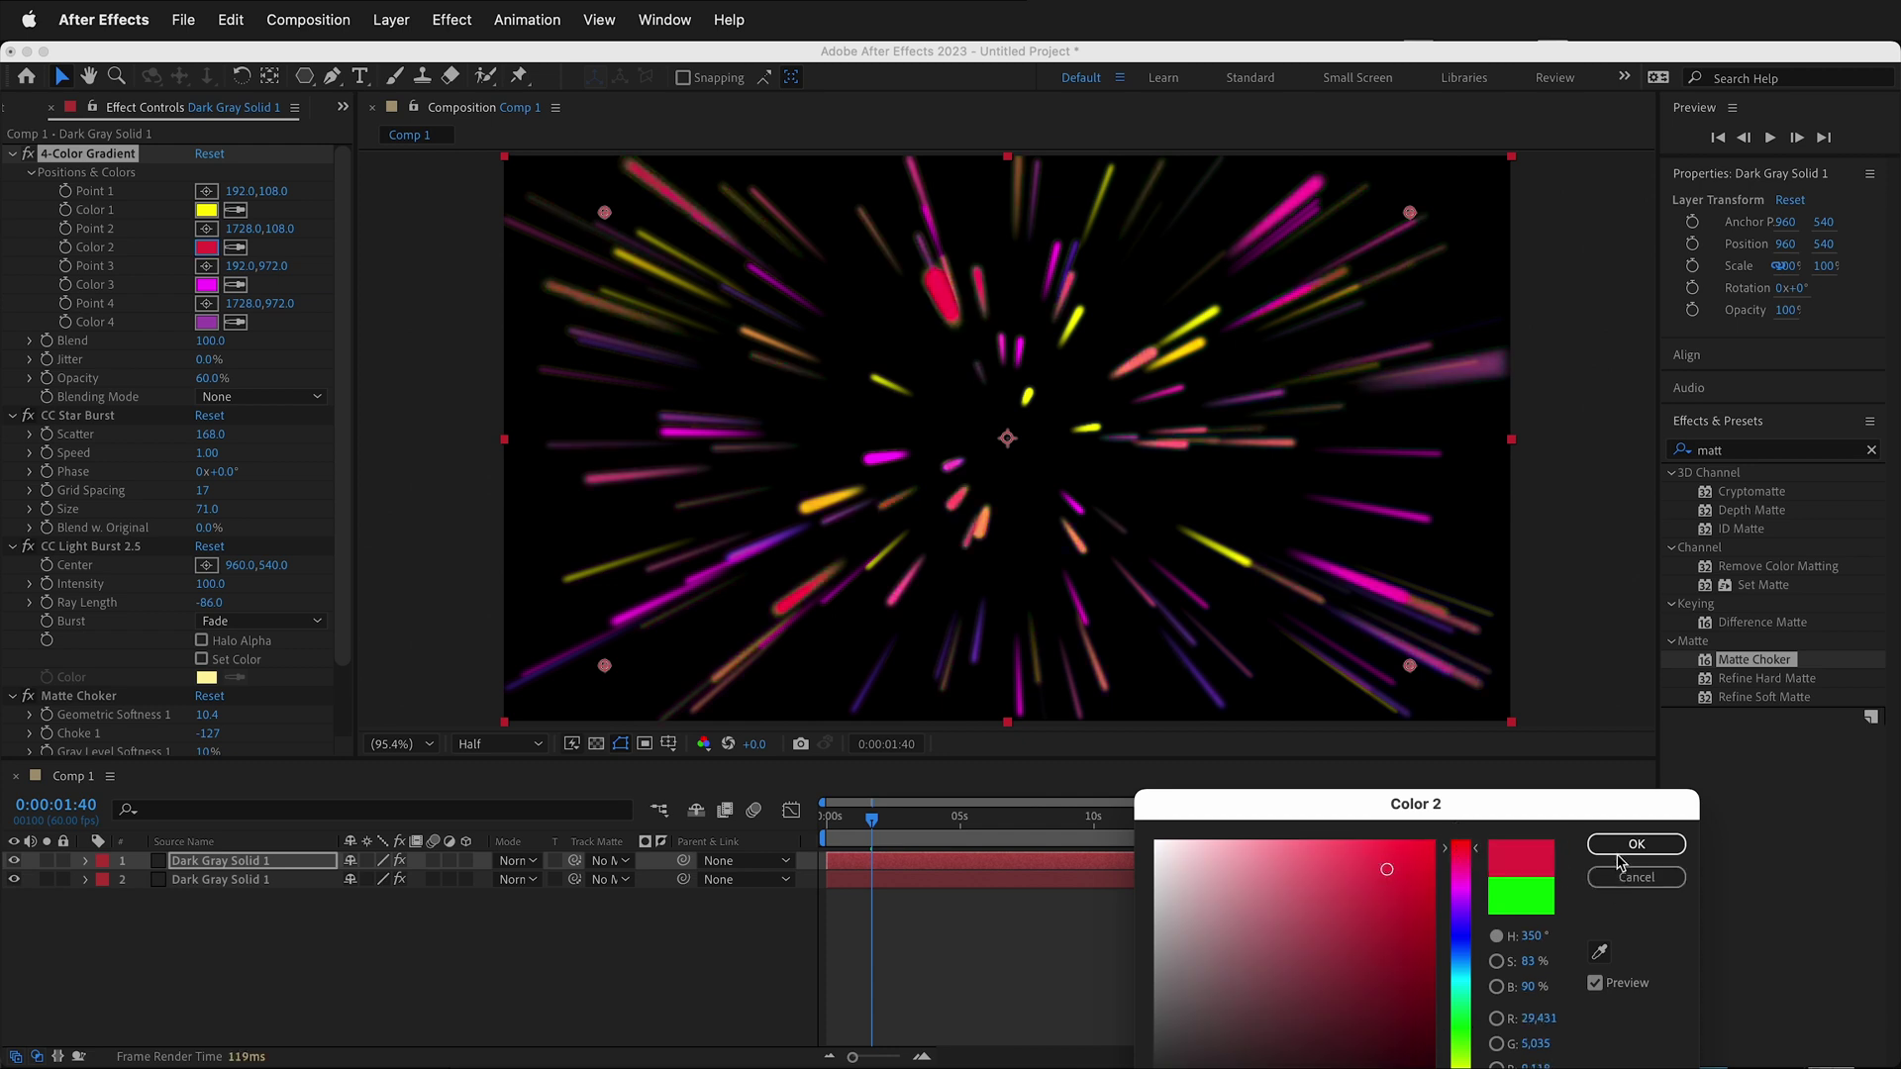
pyautogui.click(1635, 843)
# Set gradient Color 1 to blue and pick green for Color 3
pyautogui.click(205, 210)
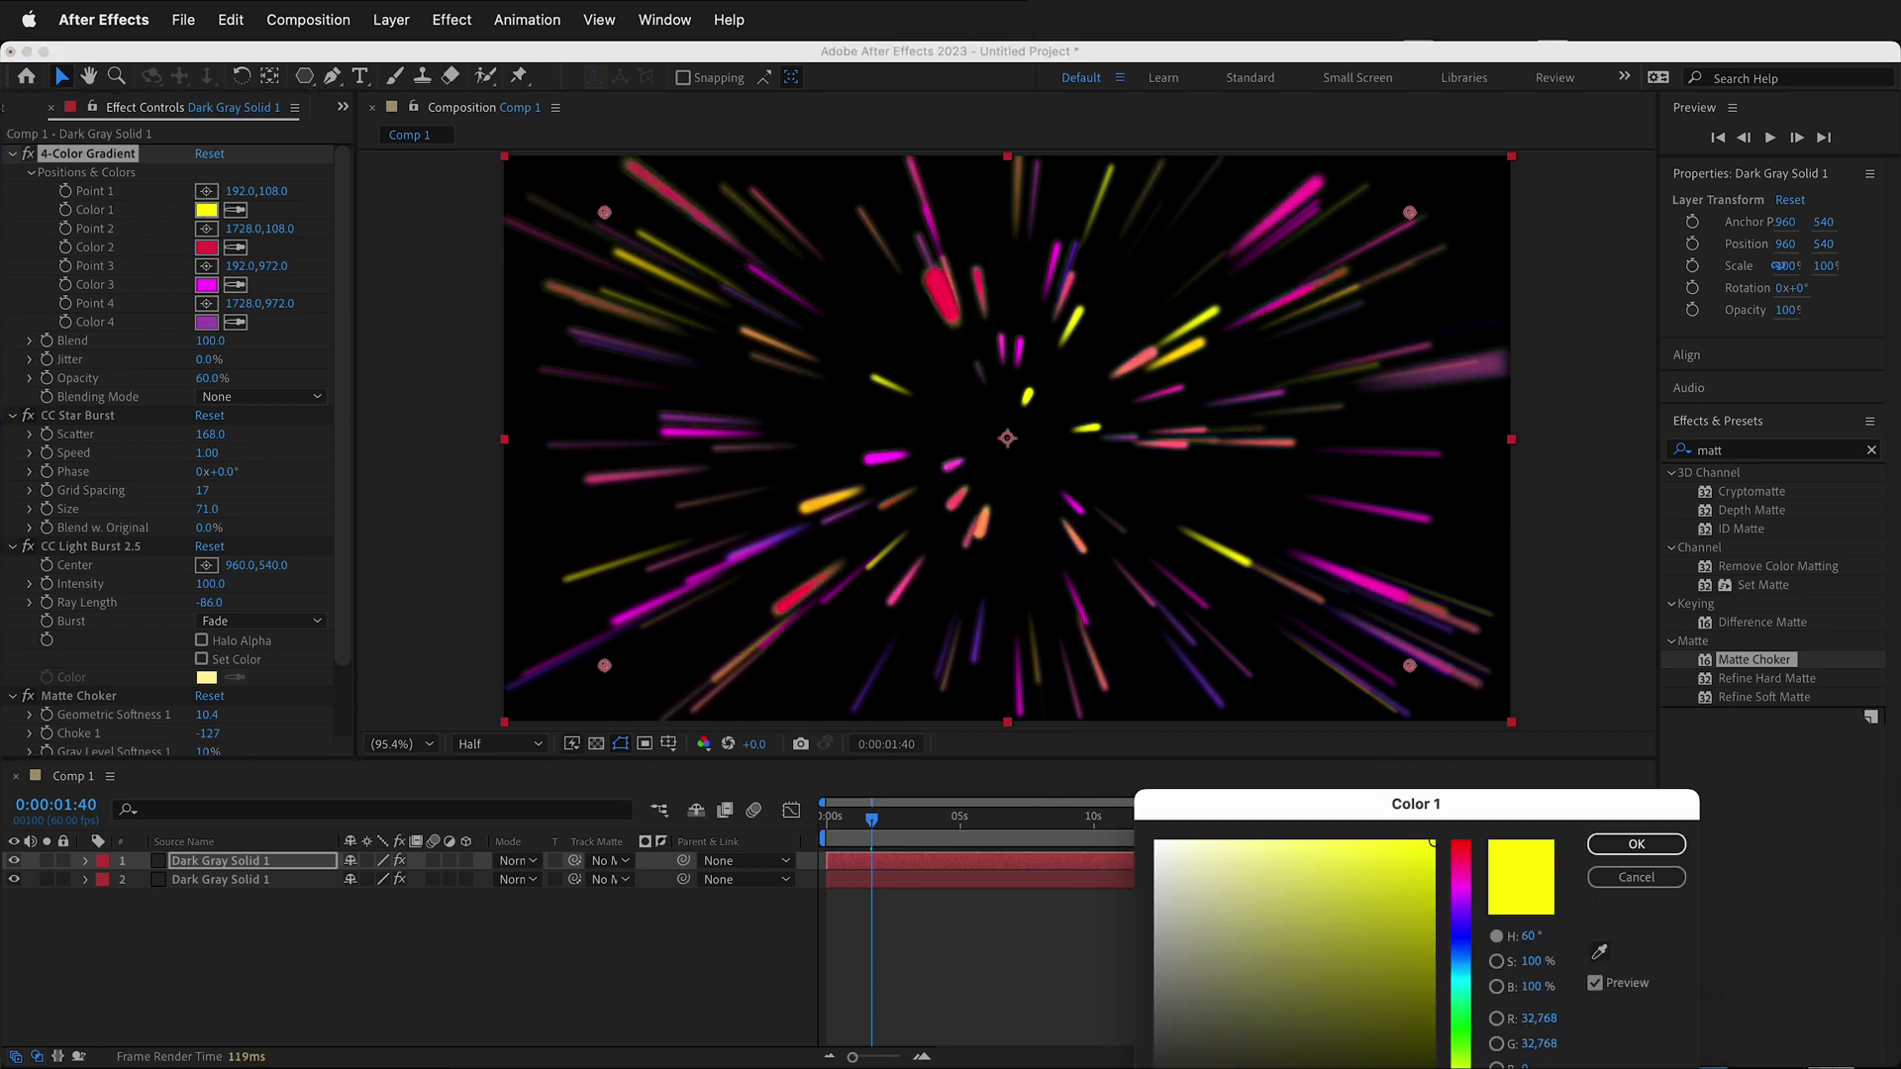
pyautogui.click(1463, 962)
pyautogui.click(1271, 908)
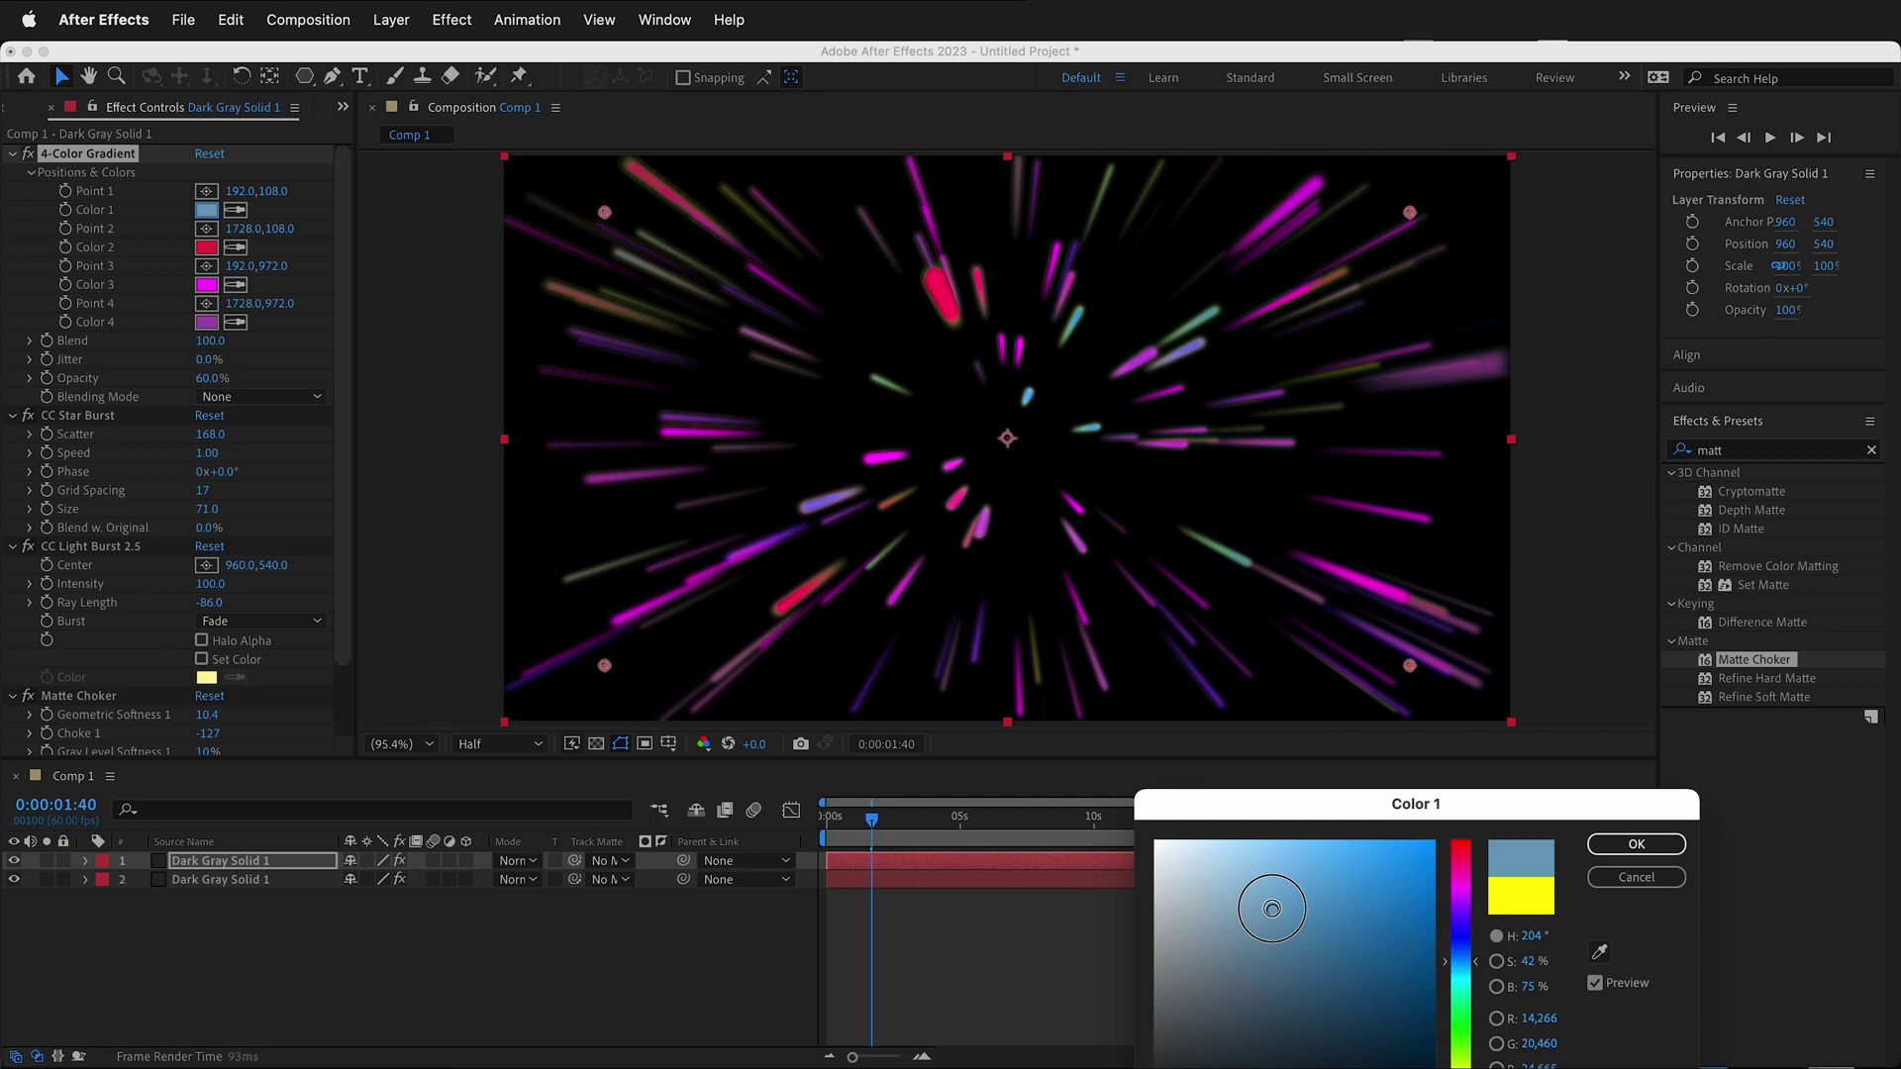
pyautogui.click(1635, 844)
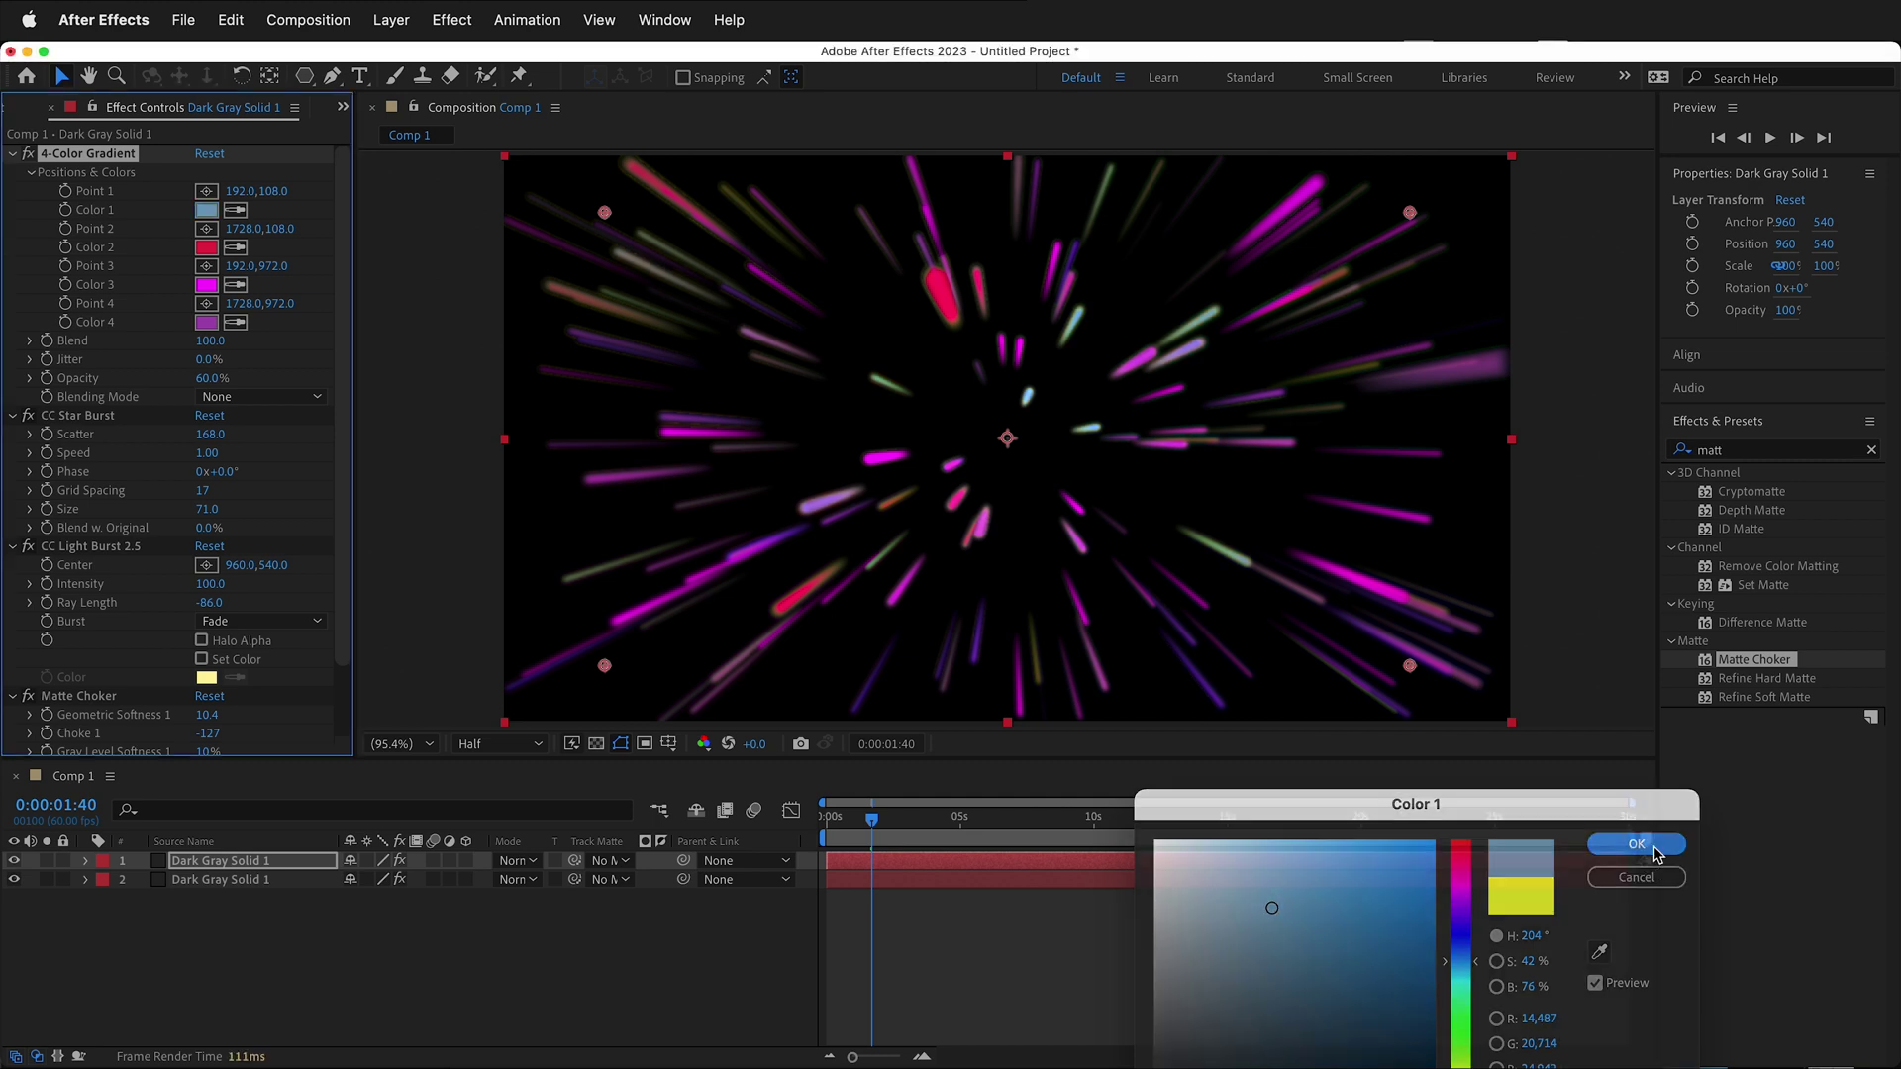
pyautogui.click(204, 284)
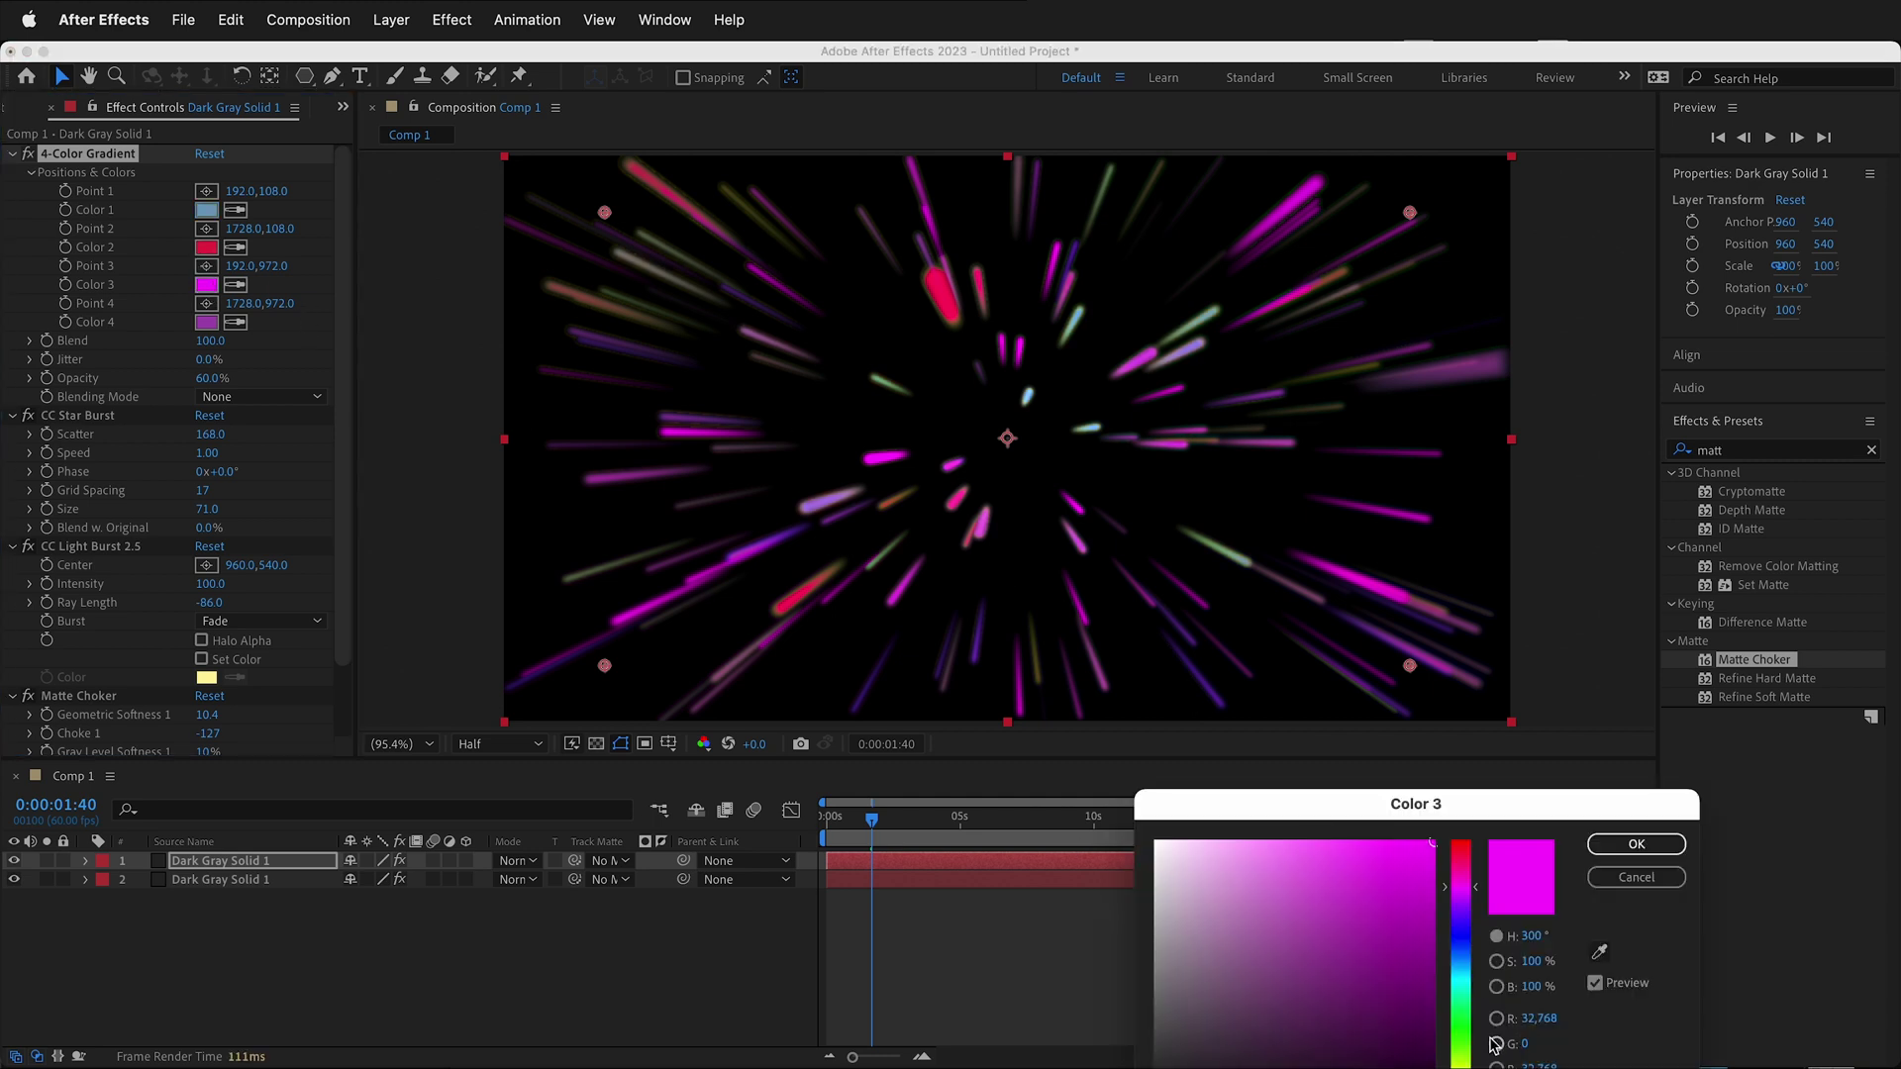
pyautogui.click(1463, 1004)
pyautogui.click(1315, 913)
# Keep green Color 3; set Star Burst Phase 157°, Scatter 200, Size 75, Grid Spacing 25
pyautogui.click(1634, 845)
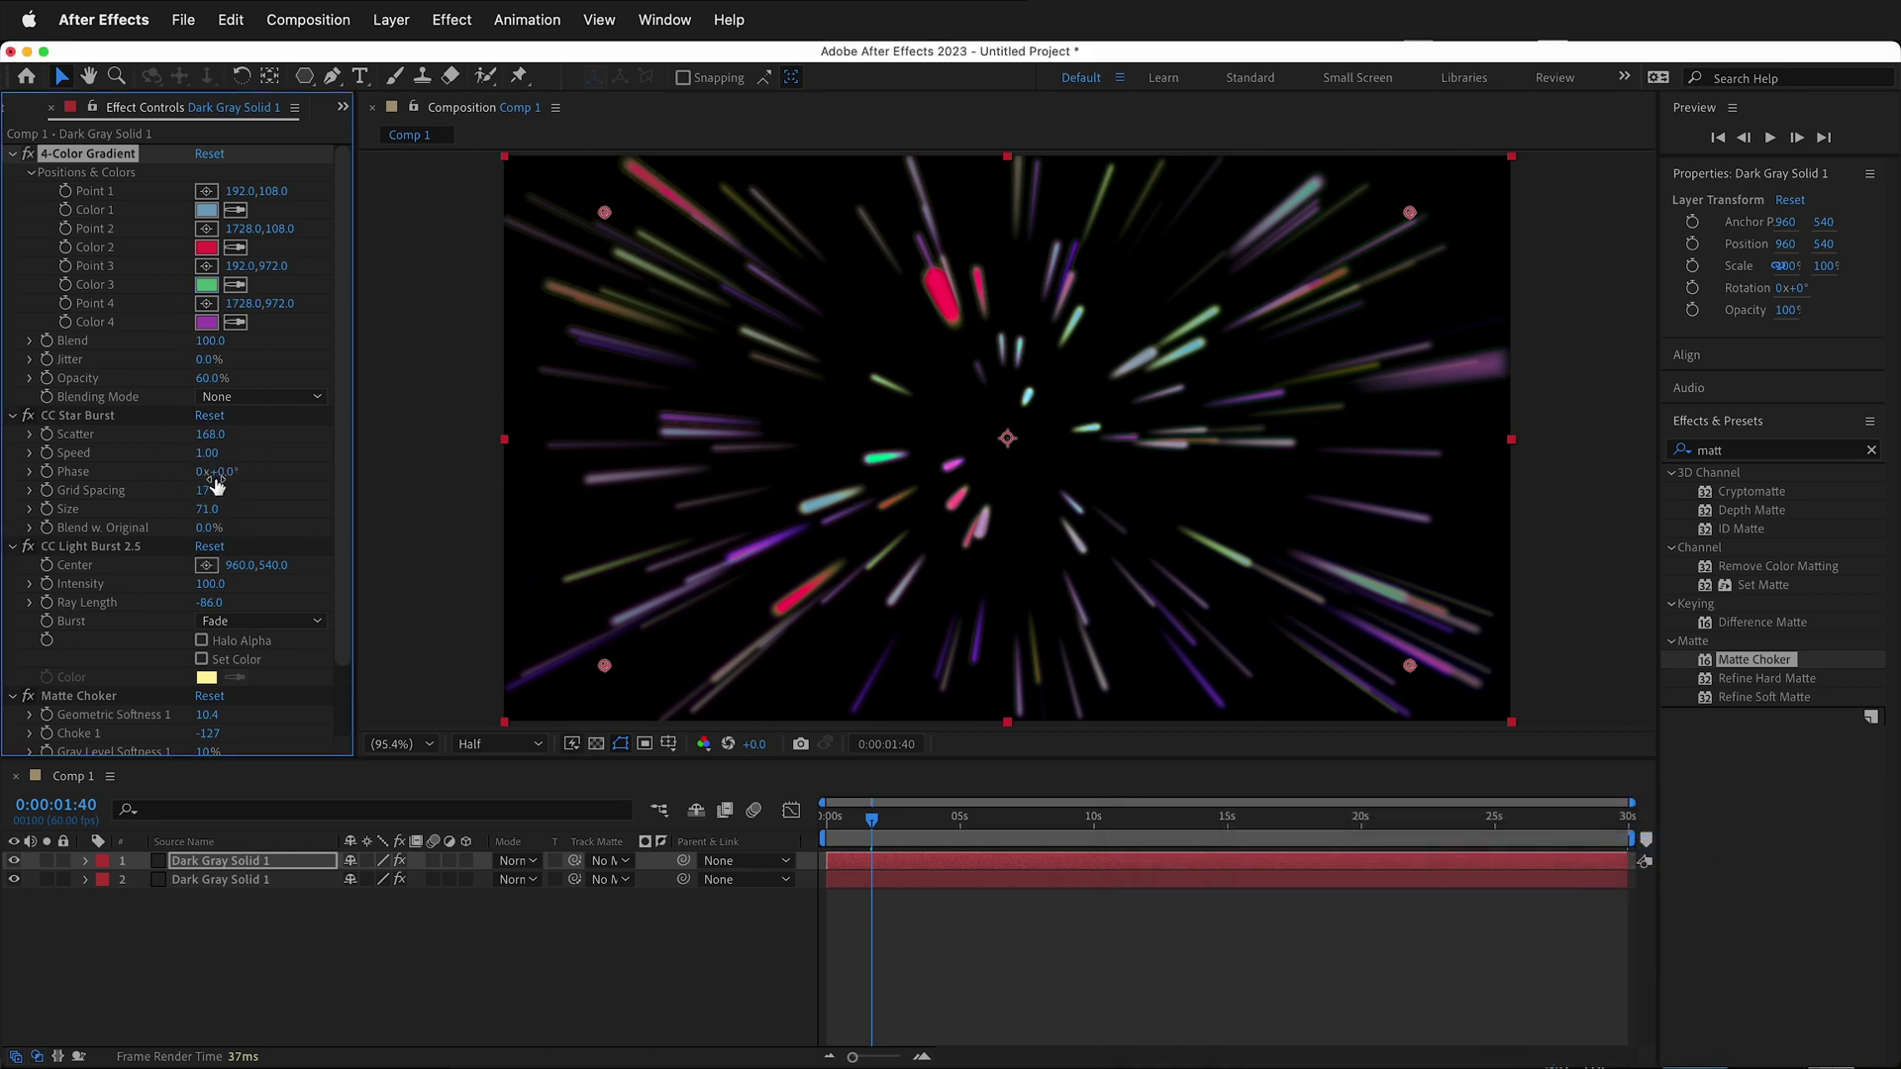
pyautogui.moveTo(215, 471); pyautogui.dragTo(386, 460)
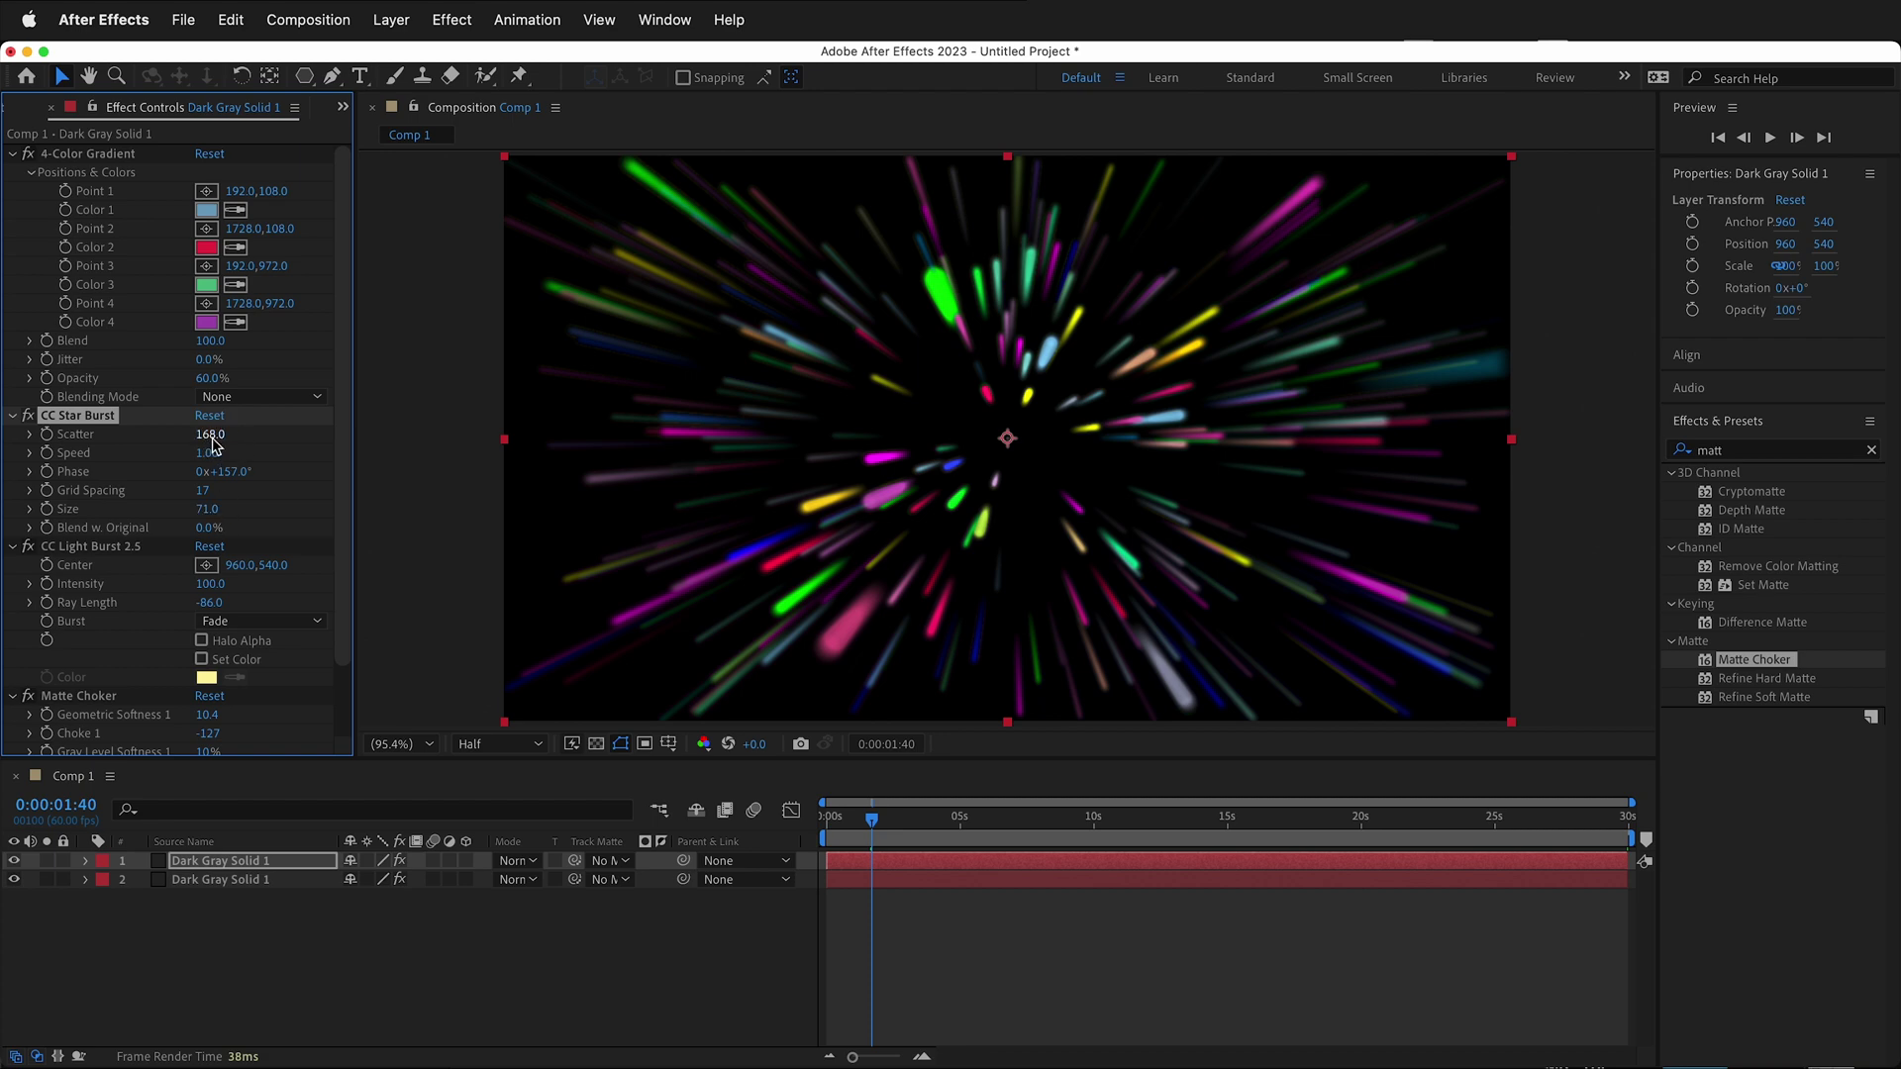
pyautogui.moveTo(213, 435); pyautogui.dragTo(247, 436)
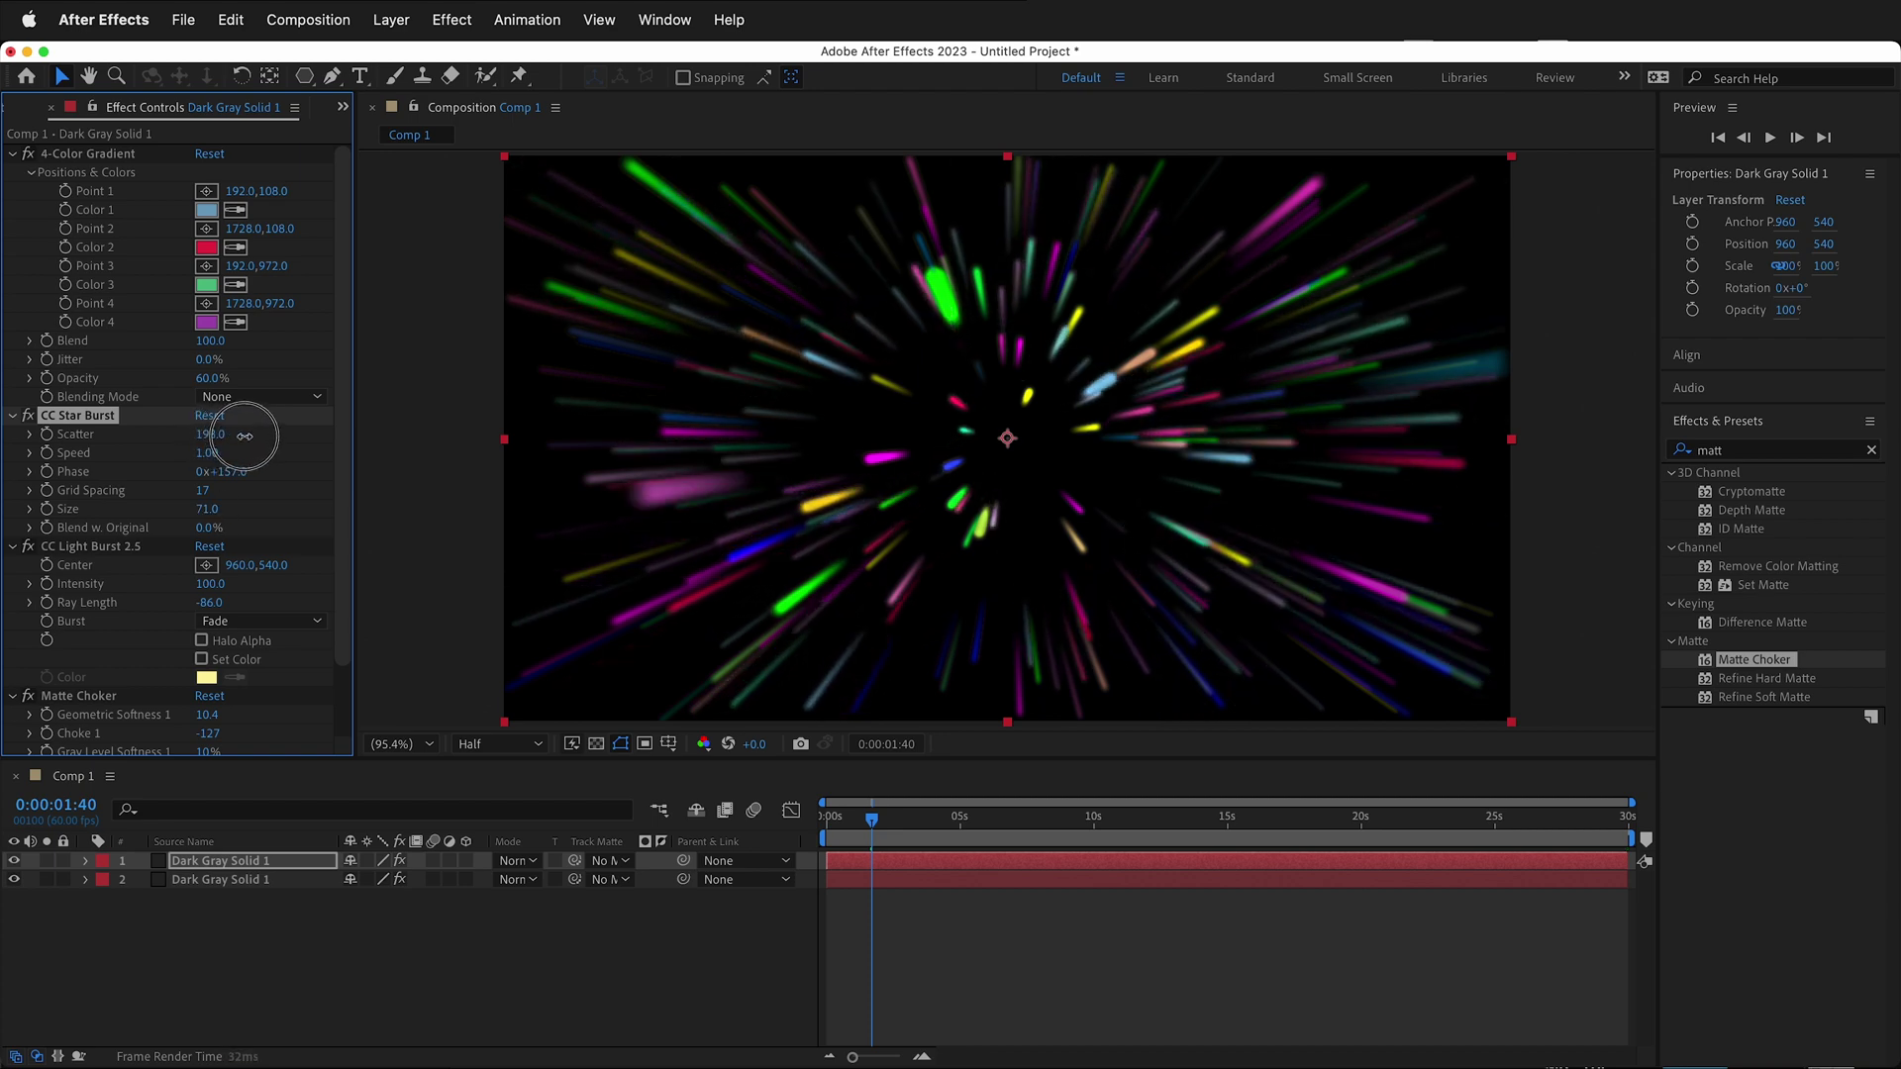
pyautogui.moveTo(205, 510); pyautogui.dragTo(215, 513)
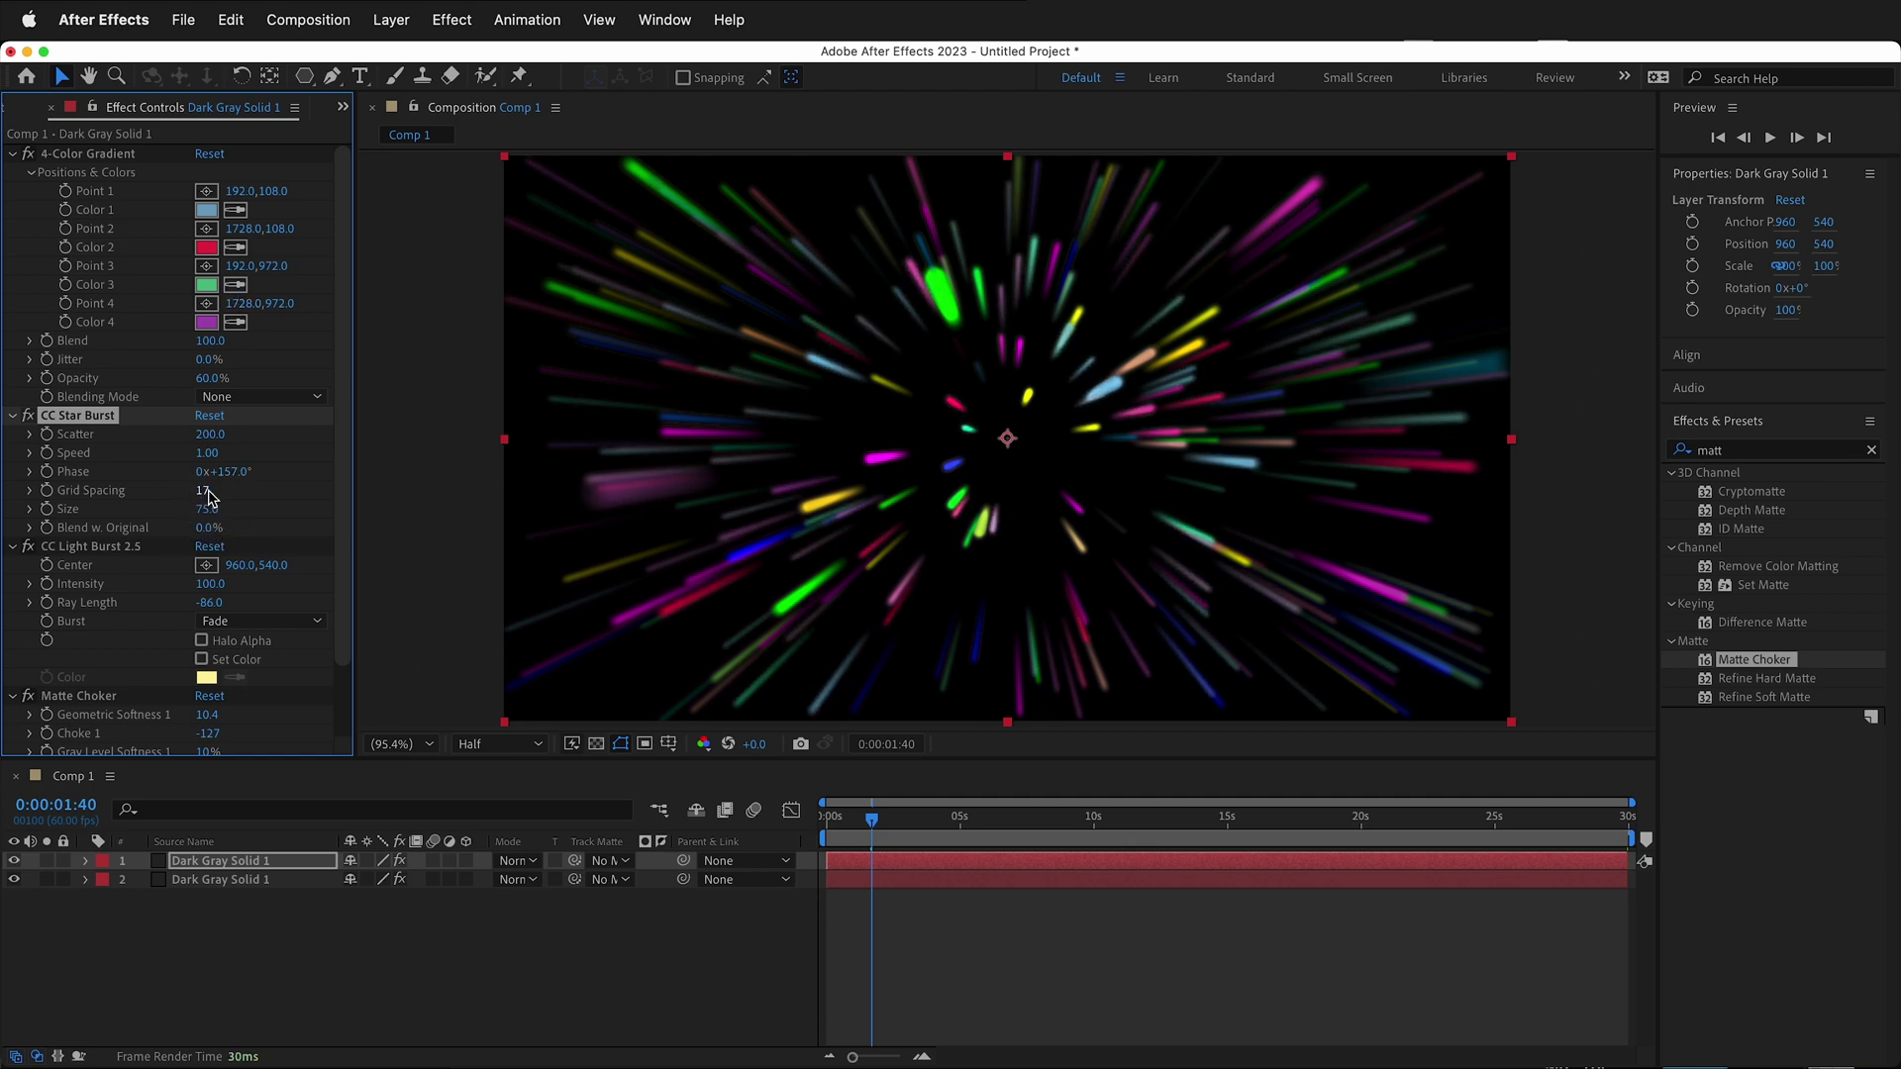
pyautogui.moveTo(209, 490); pyautogui.dragTo(219, 498)
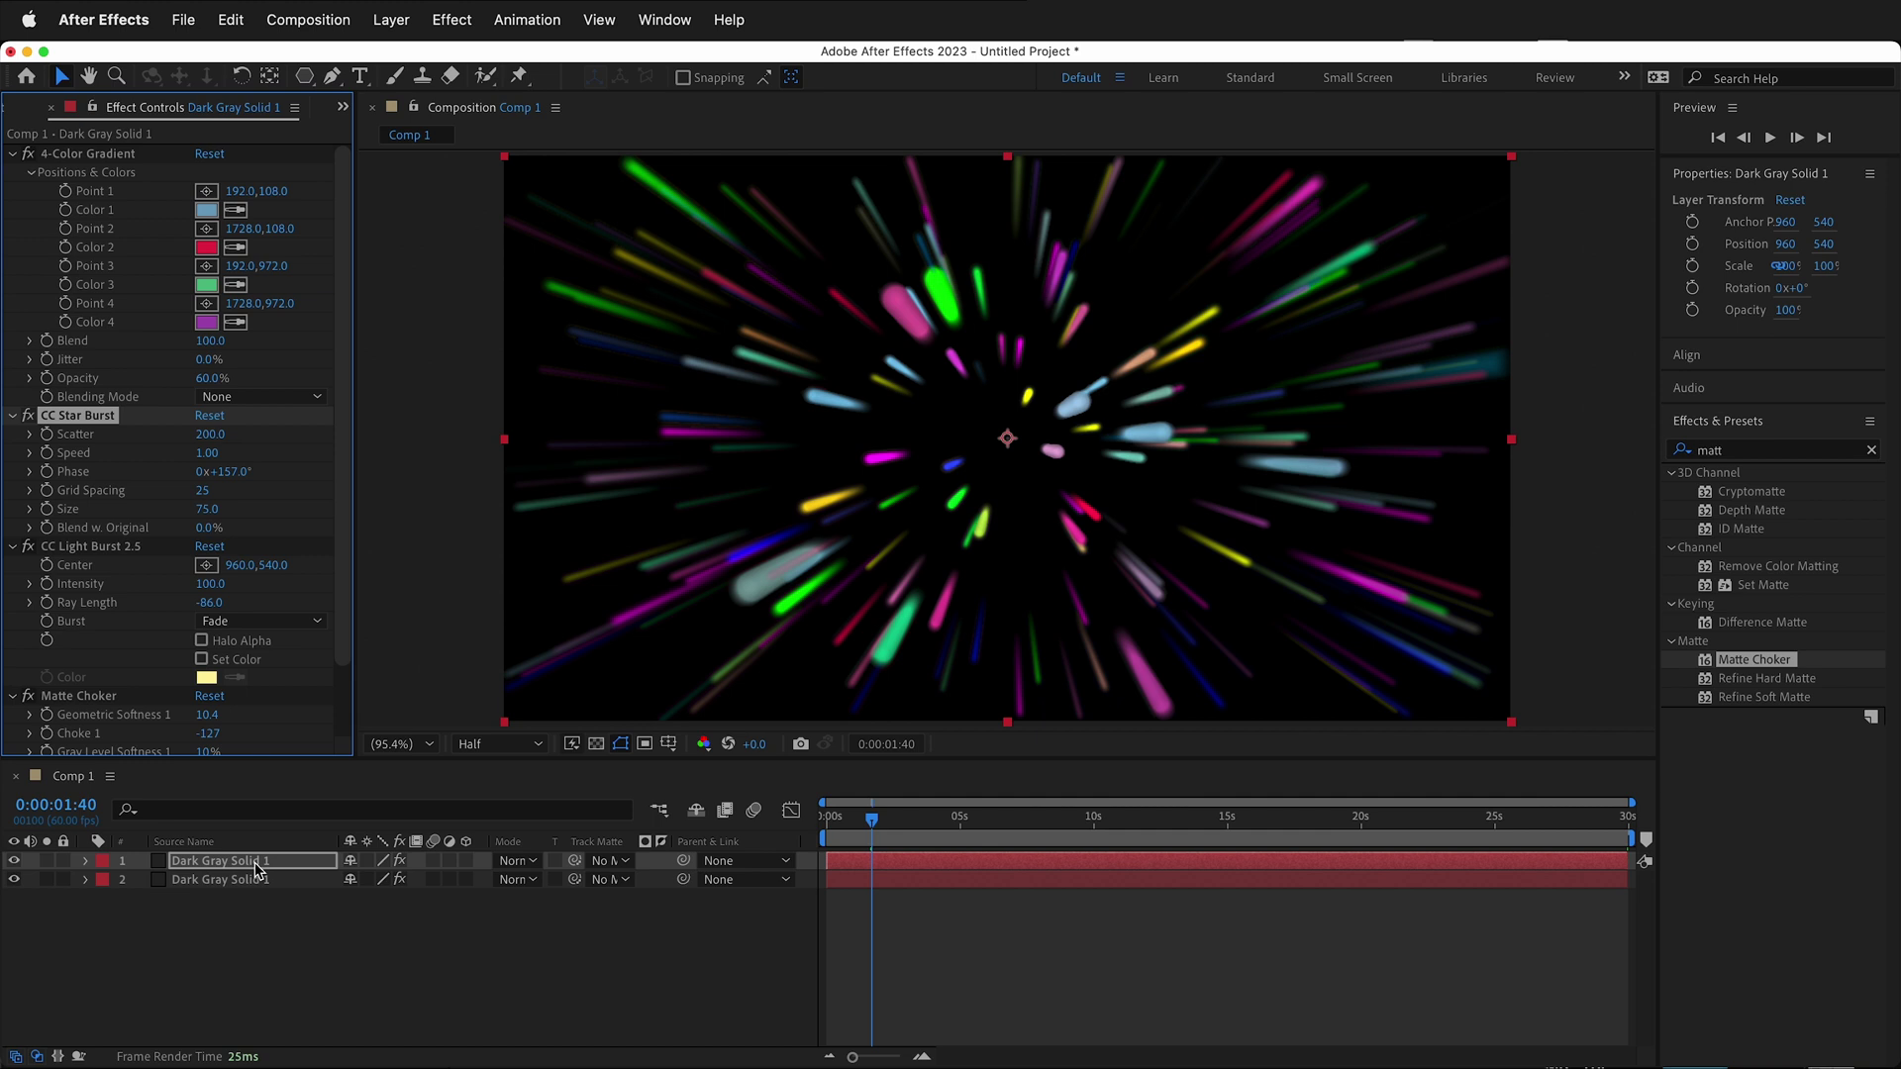
# Rotate the top duplicate layer to 0x+44° and preview the offset streaks
pyautogui.press('r')
pyautogui.moveTo(371, 879); pyautogui.dragTo(431, 882)
pyautogui.moveTo(872, 816); pyautogui.dragTo(988, 821)
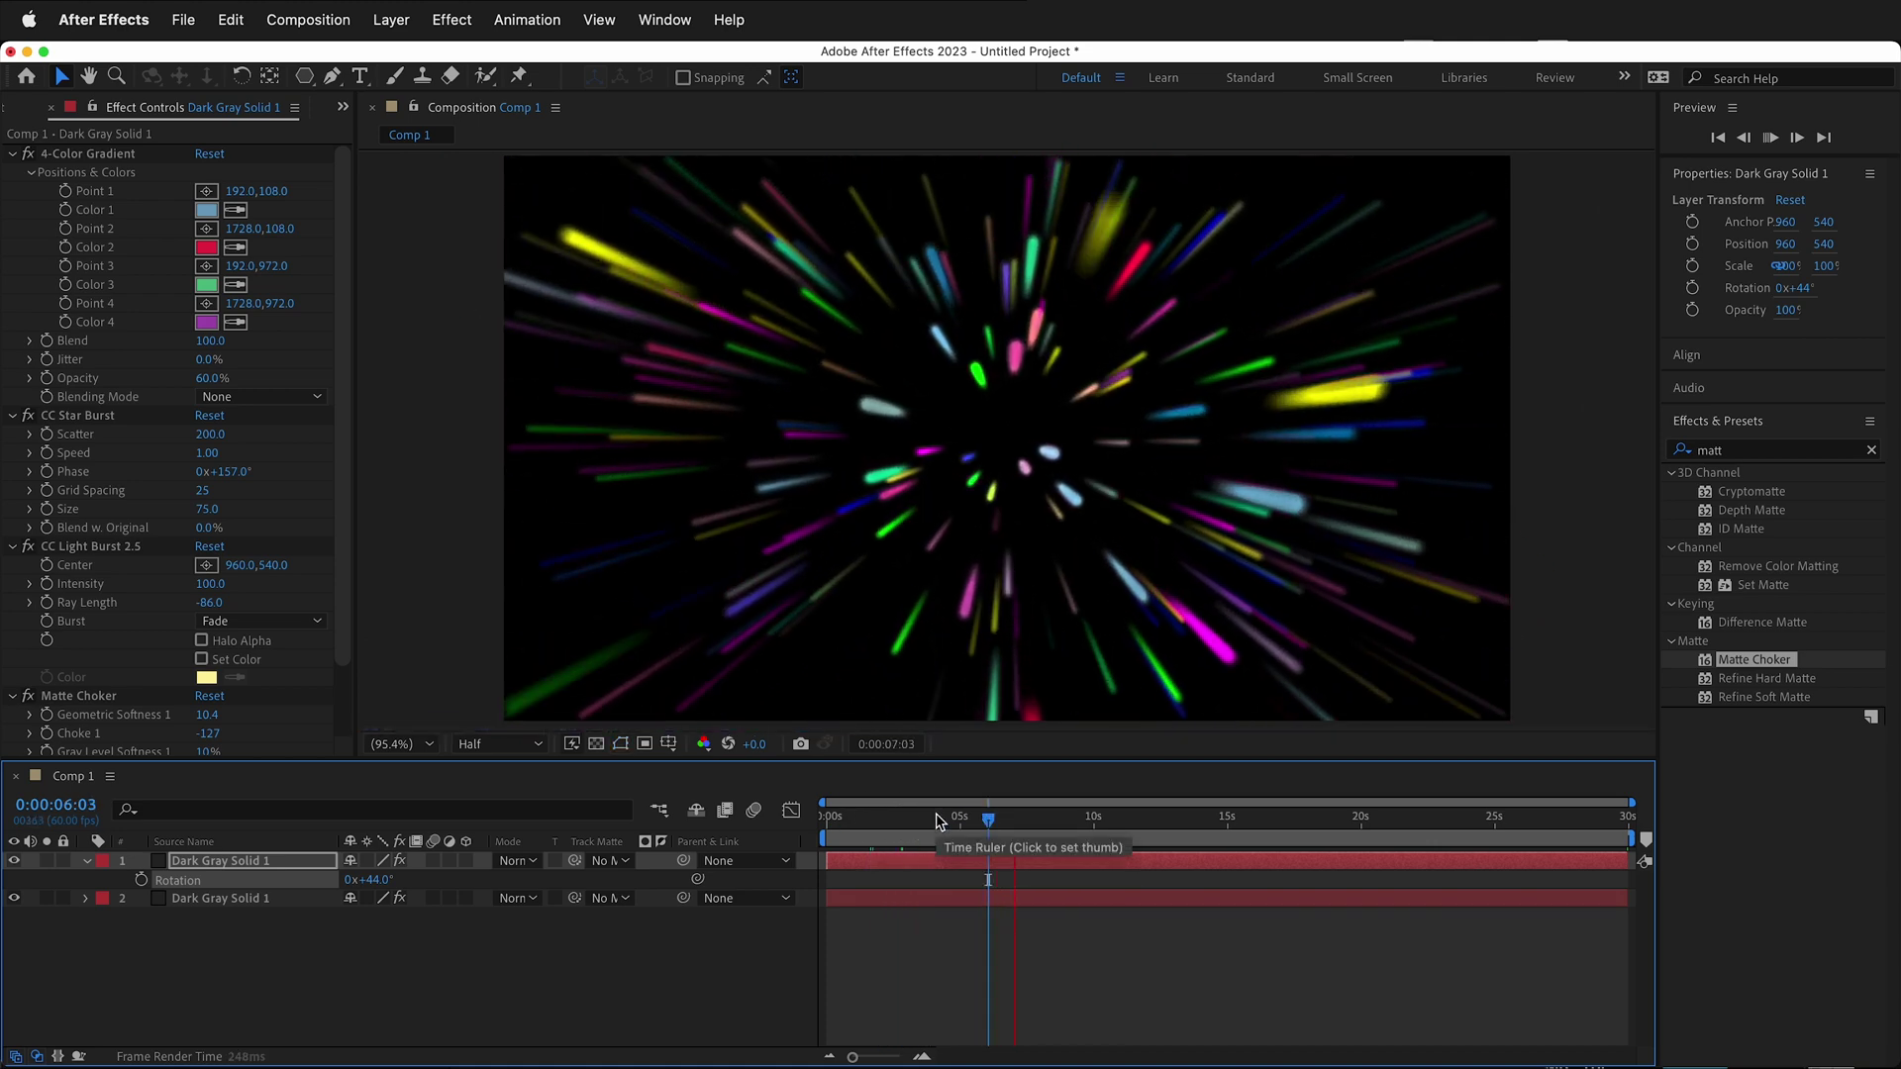
pyautogui.press('space')
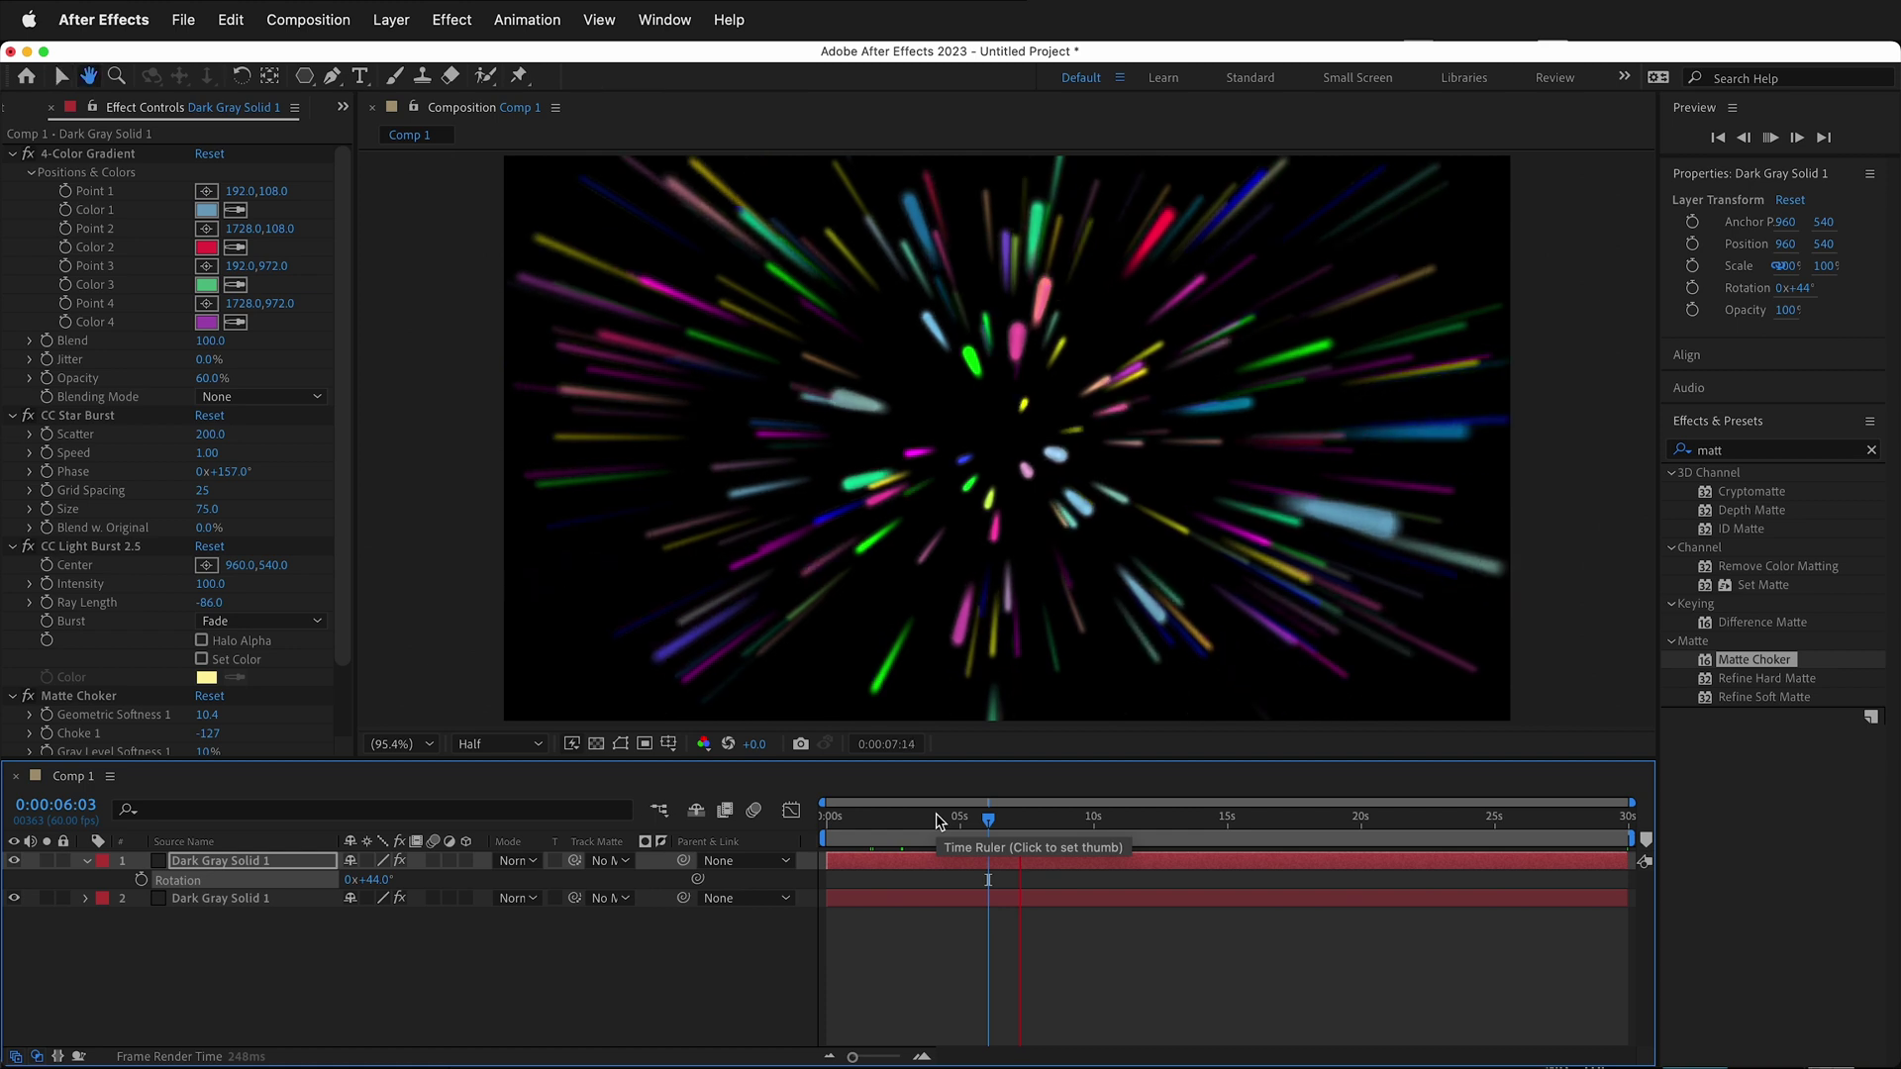
pyautogui.click(303, 962)
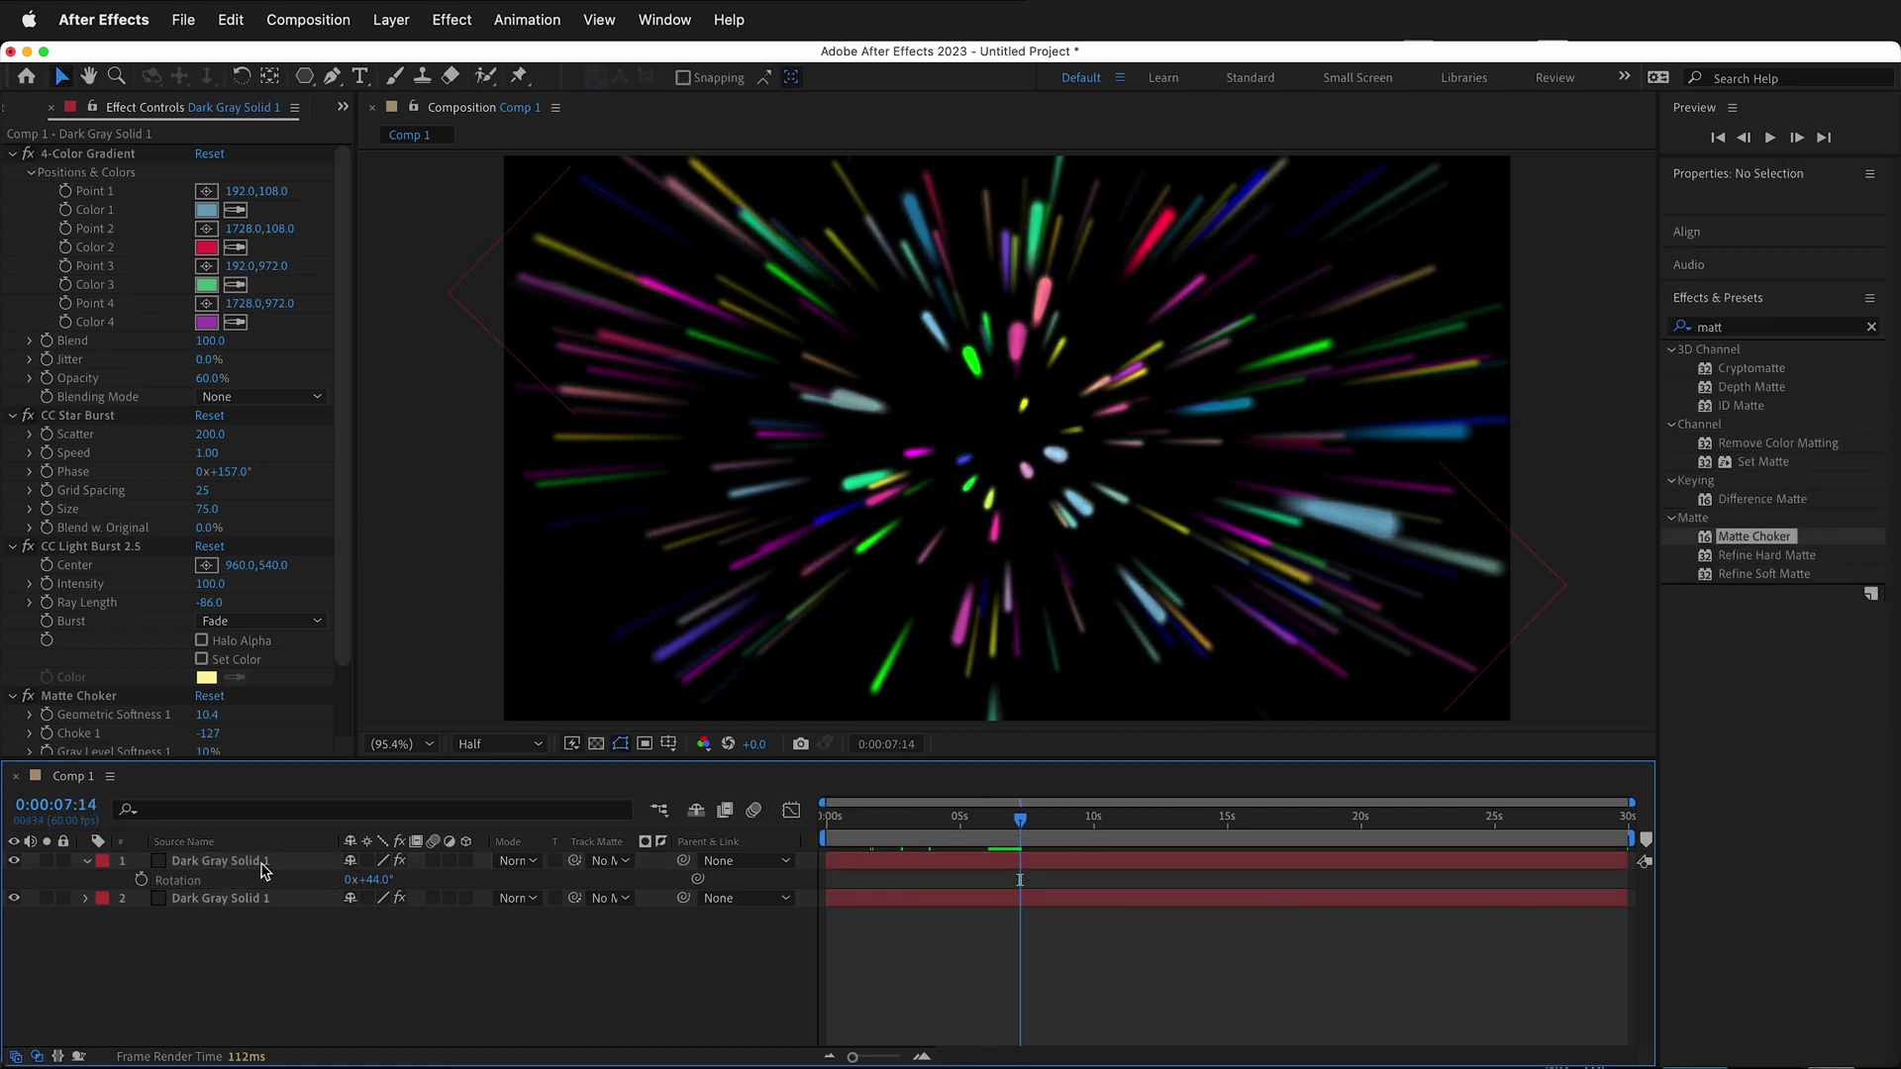
pyautogui.click(223, 862)
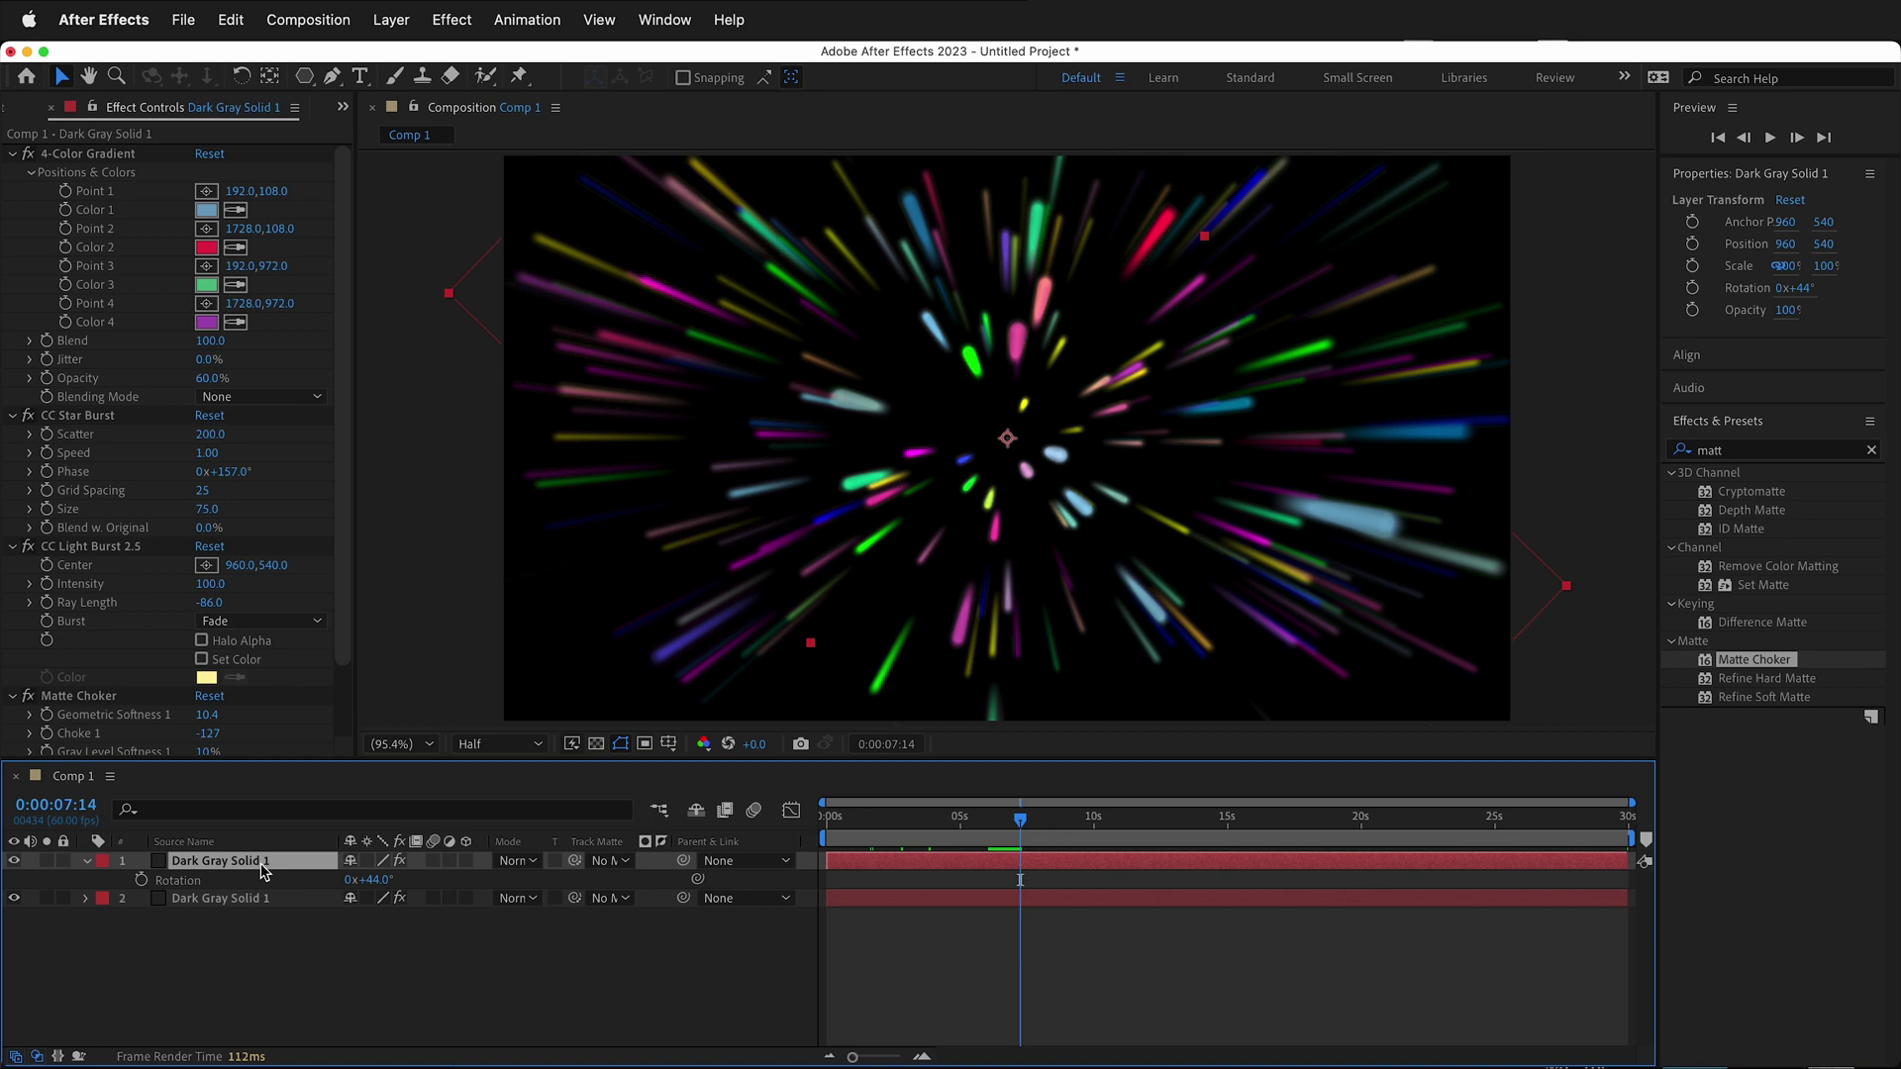
# Duplicate the top layer, rotate the copy to 102°, and set its Phase to 1x+28°
pyautogui.hotkey('ctrl', 'd')
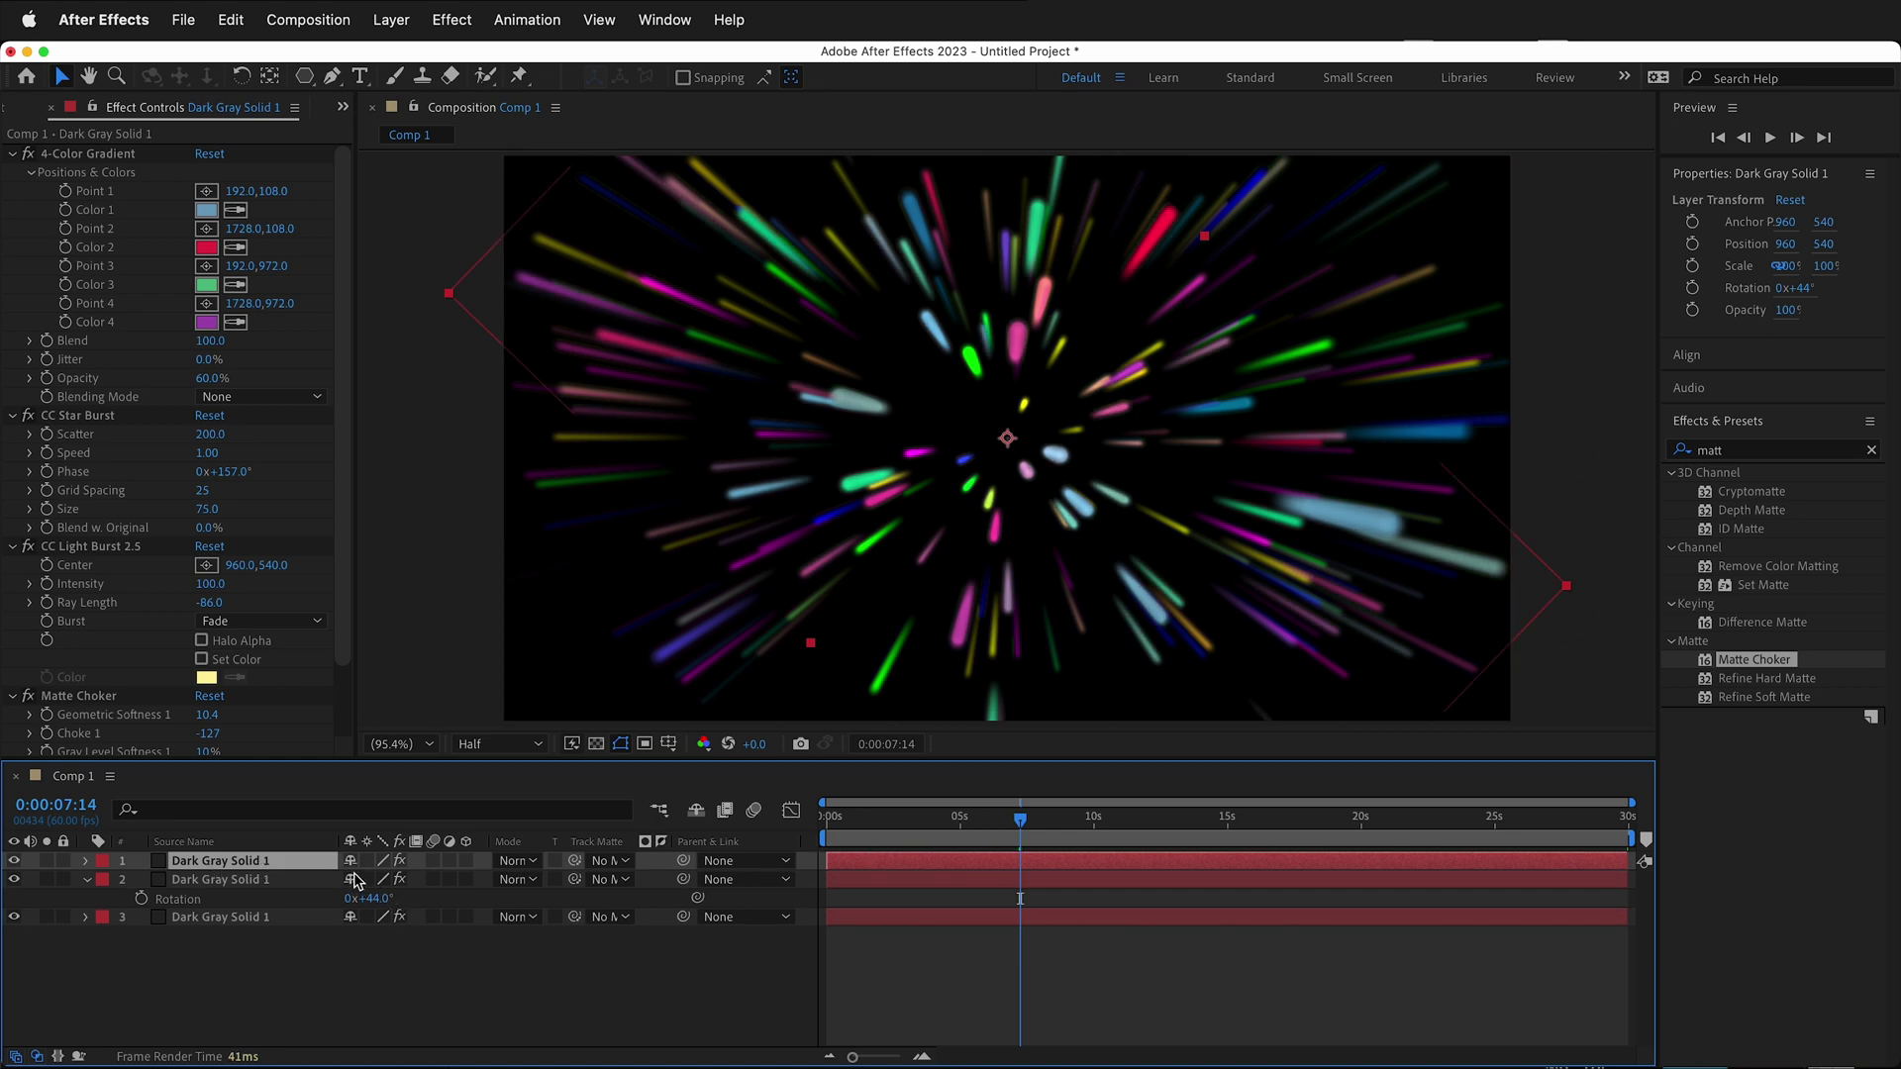
pyautogui.press('r')
pyautogui.moveTo(373, 881); pyautogui.dragTo(438, 880)
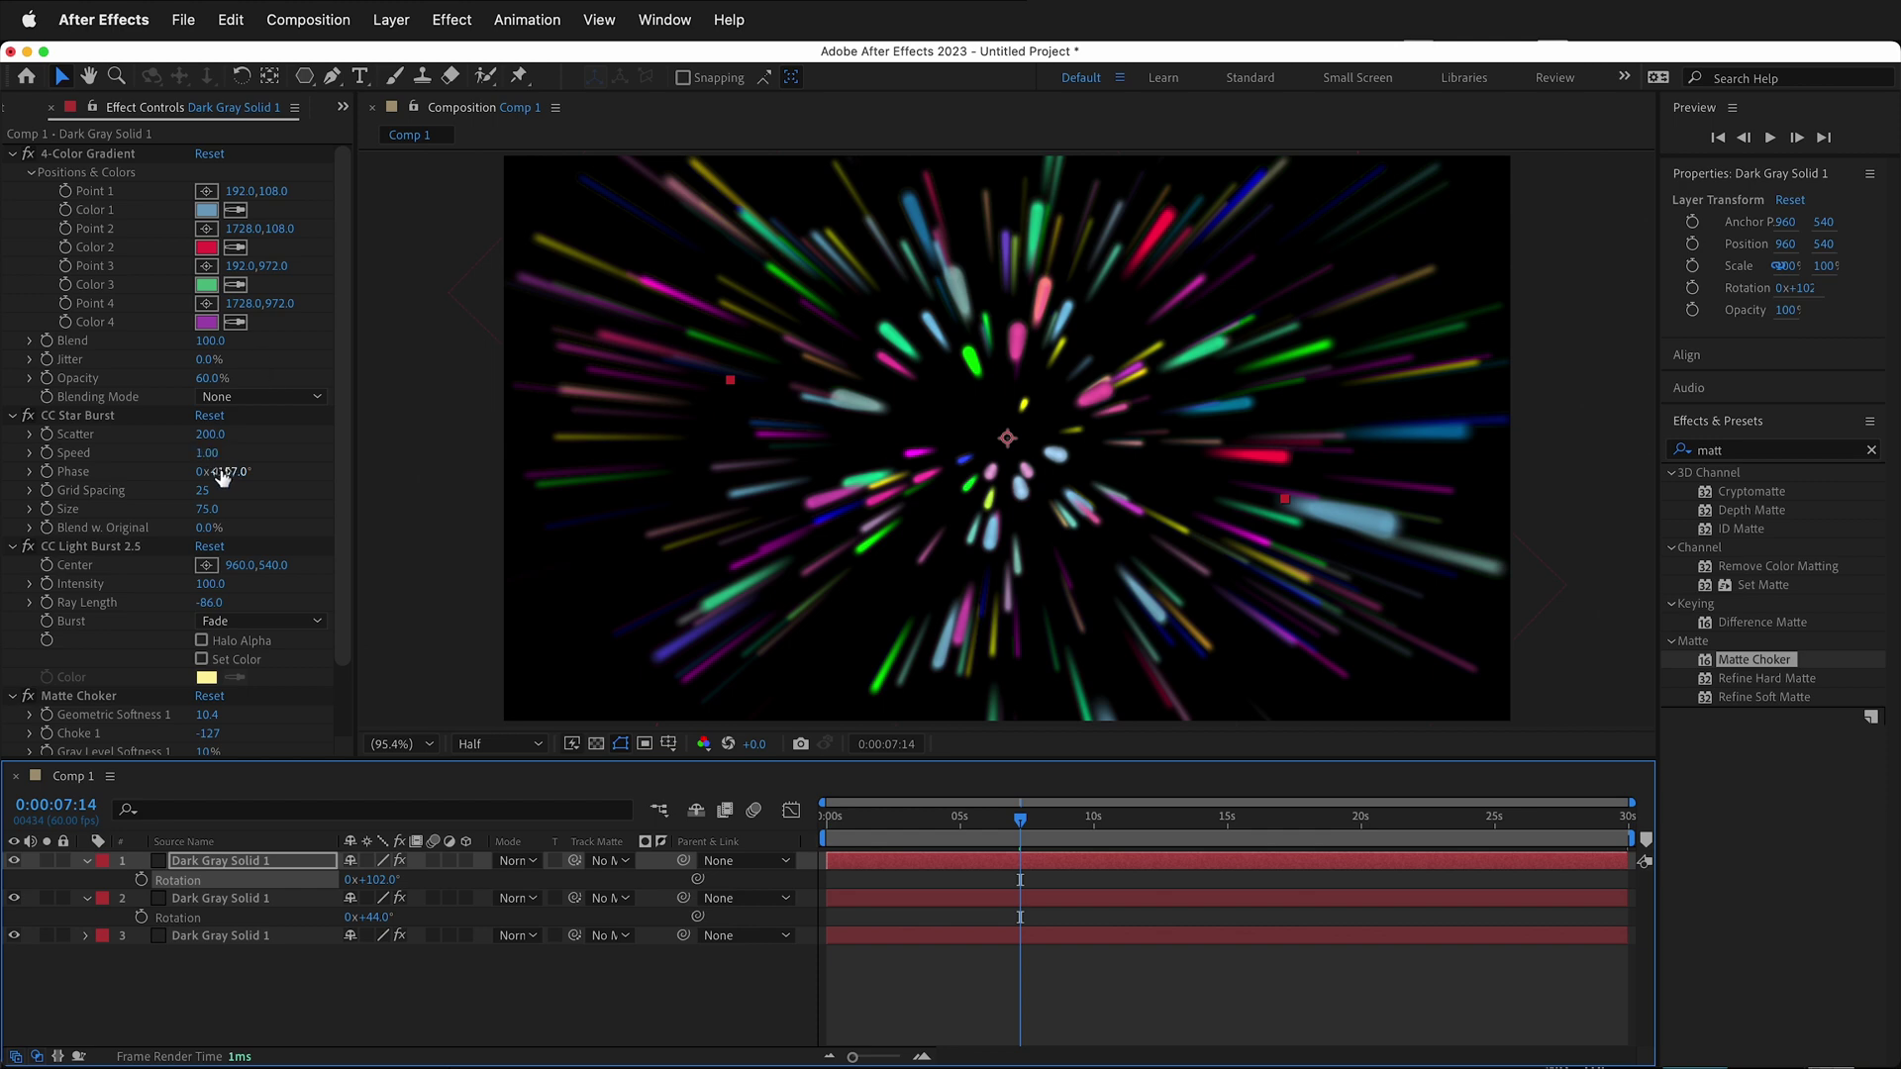
pyautogui.moveTo(236, 478); pyautogui.dragTo(501, 486)
pyautogui.press('space')
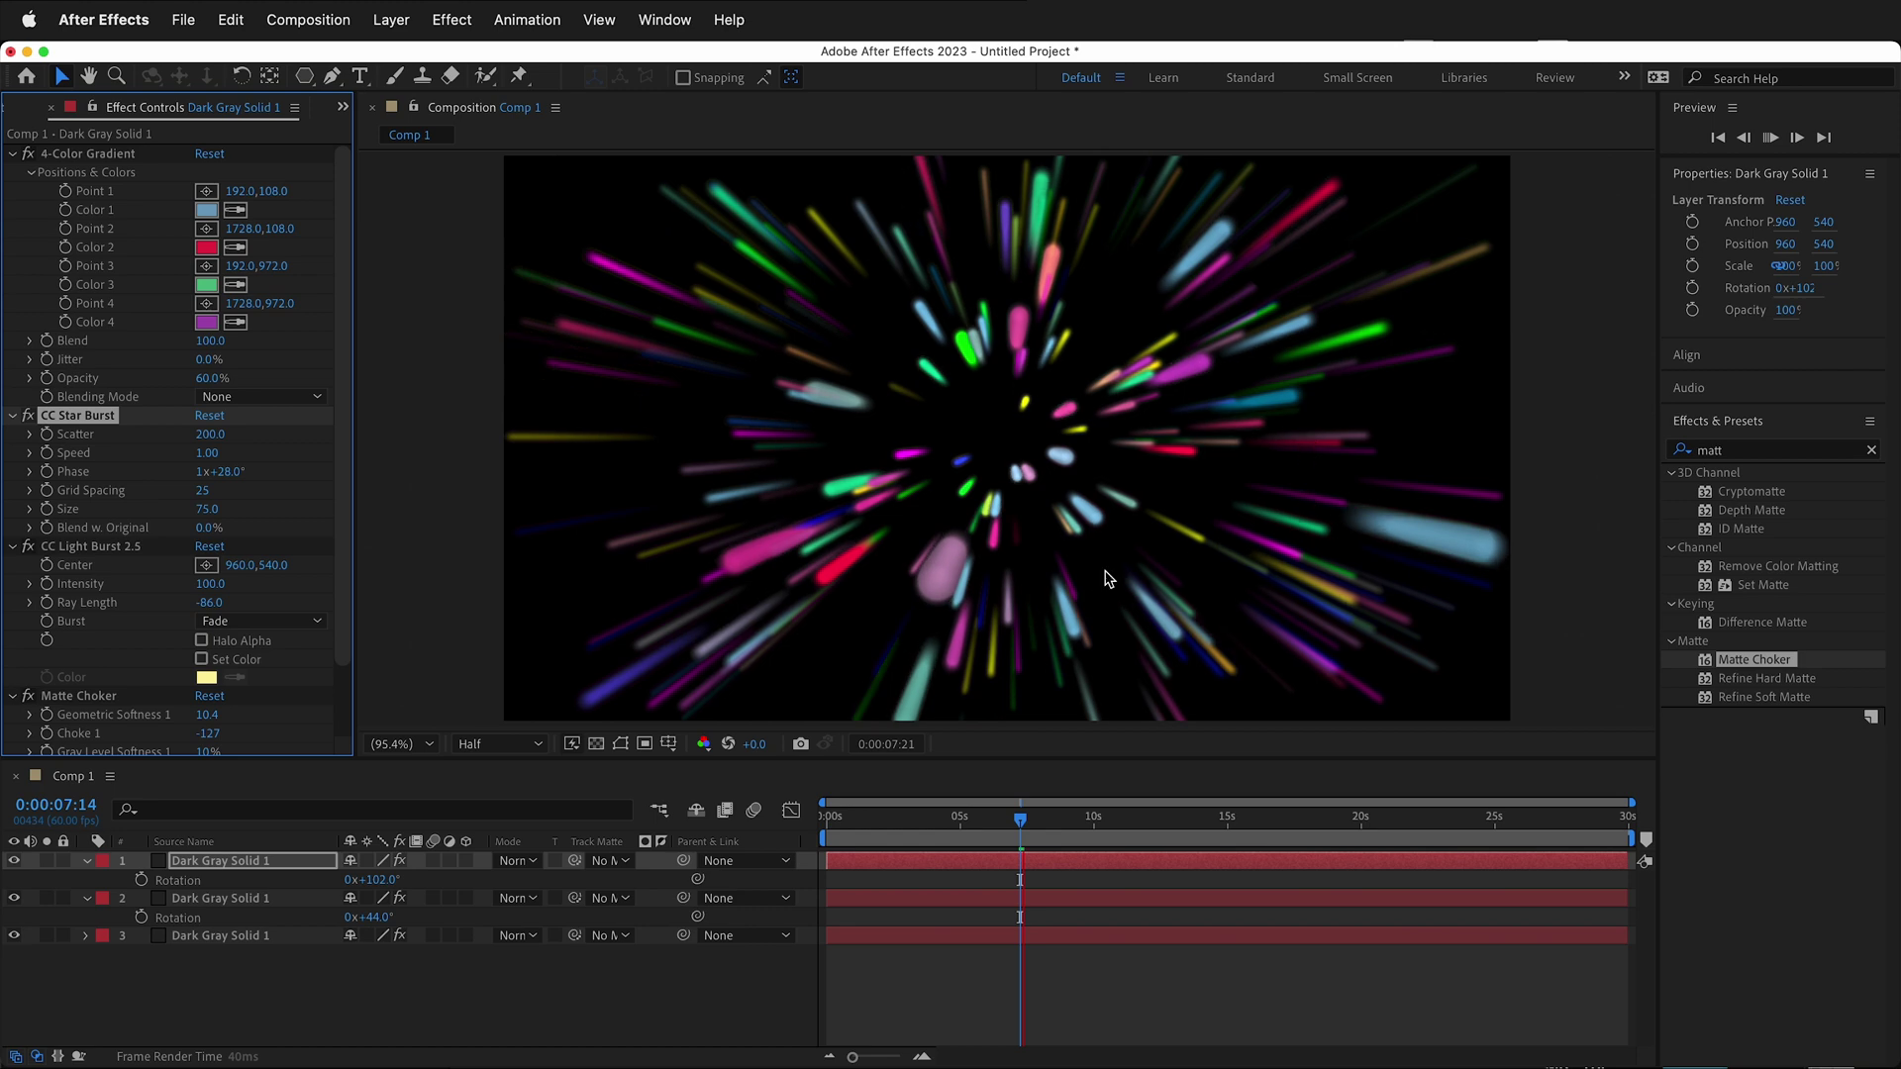
pyautogui.click(966, 957)
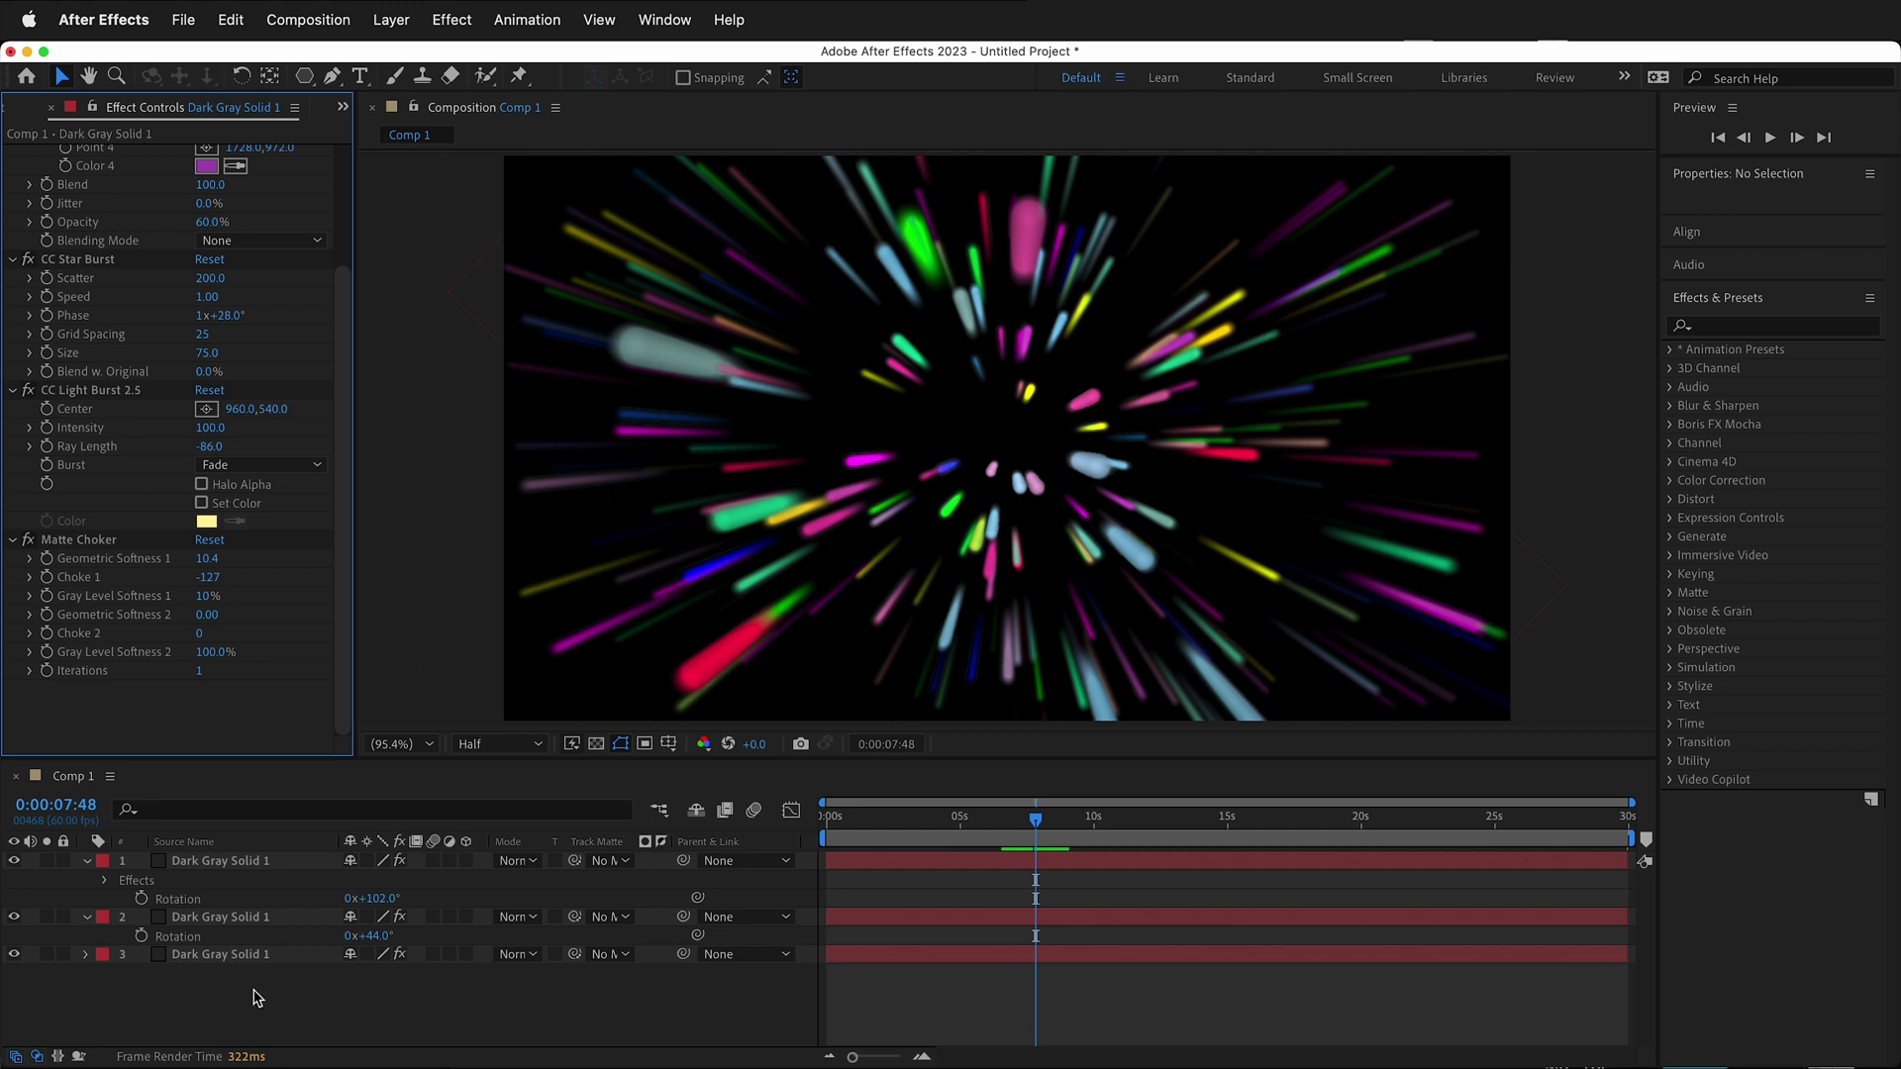
# Add a new adjustment layer at the top of the layer stack
pyautogui.click(297, 1031)
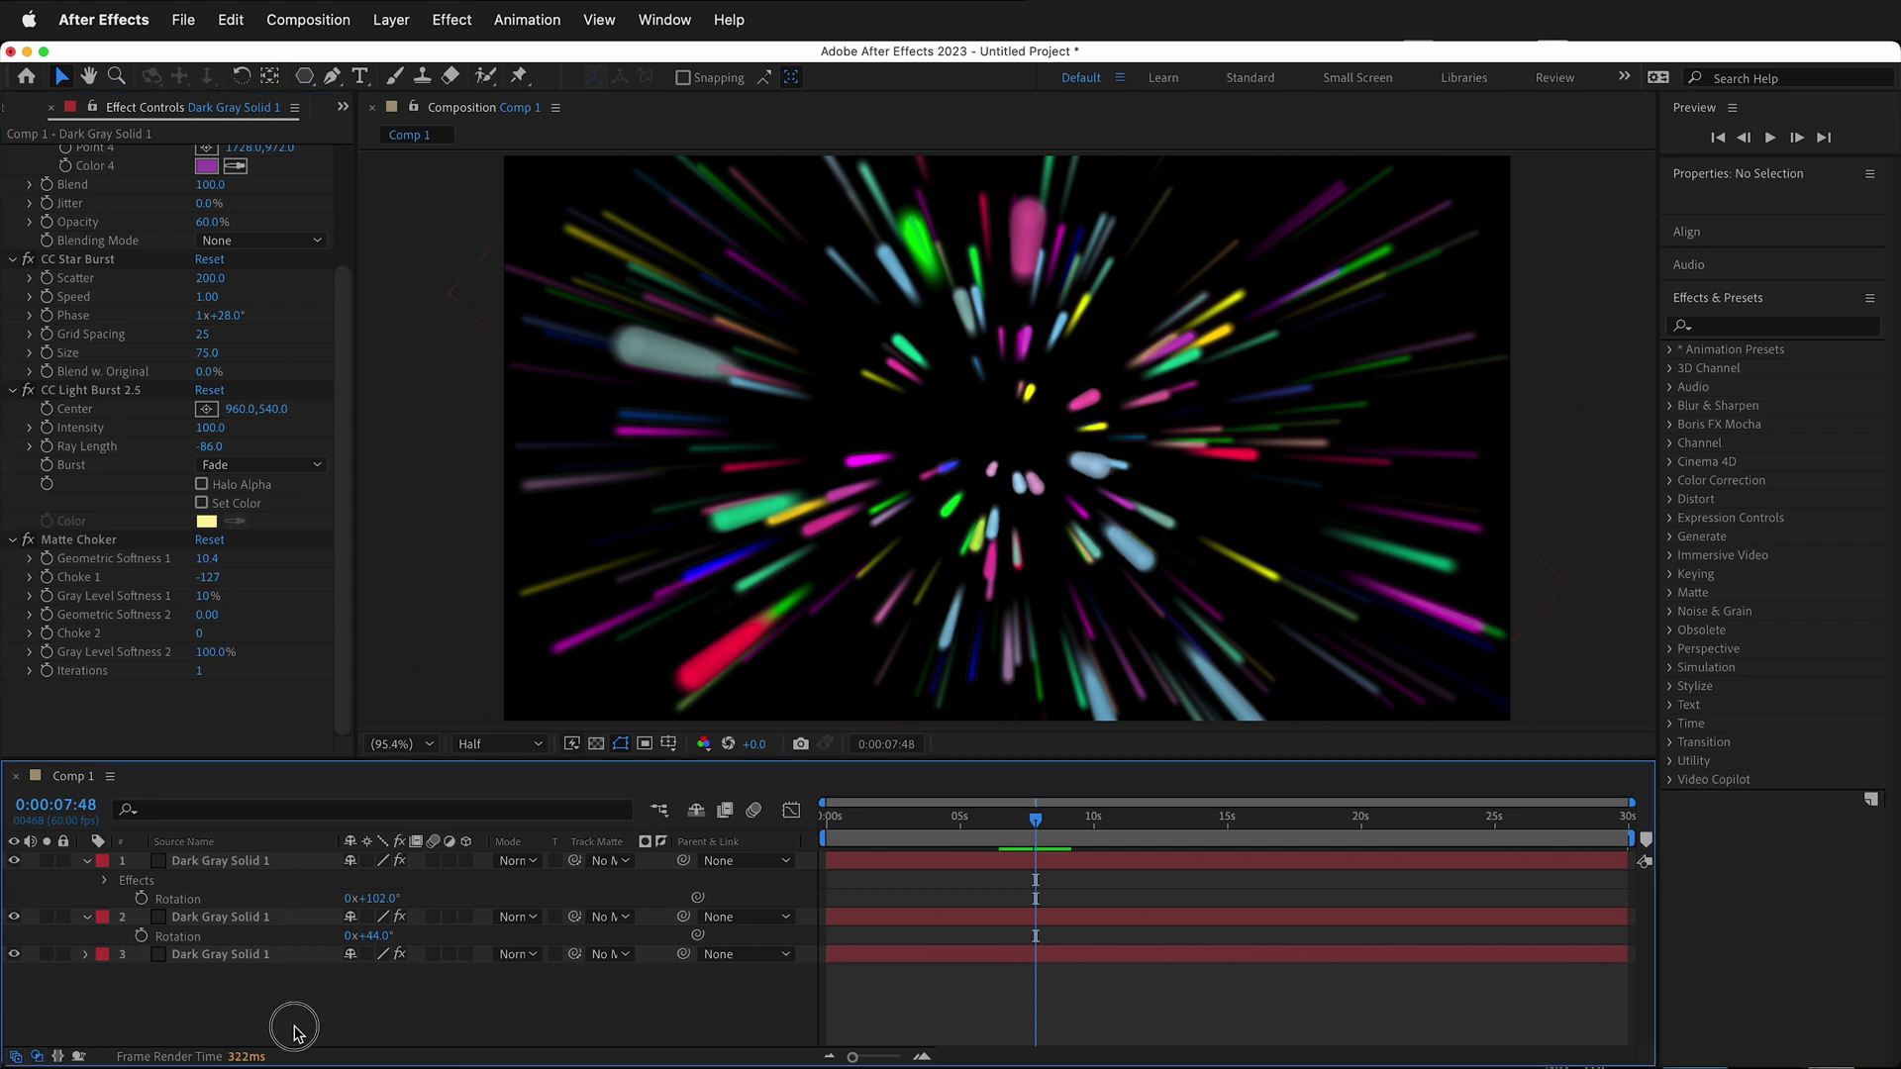
pyautogui.click(389, 20)
pyautogui.moveTo(390, 60)
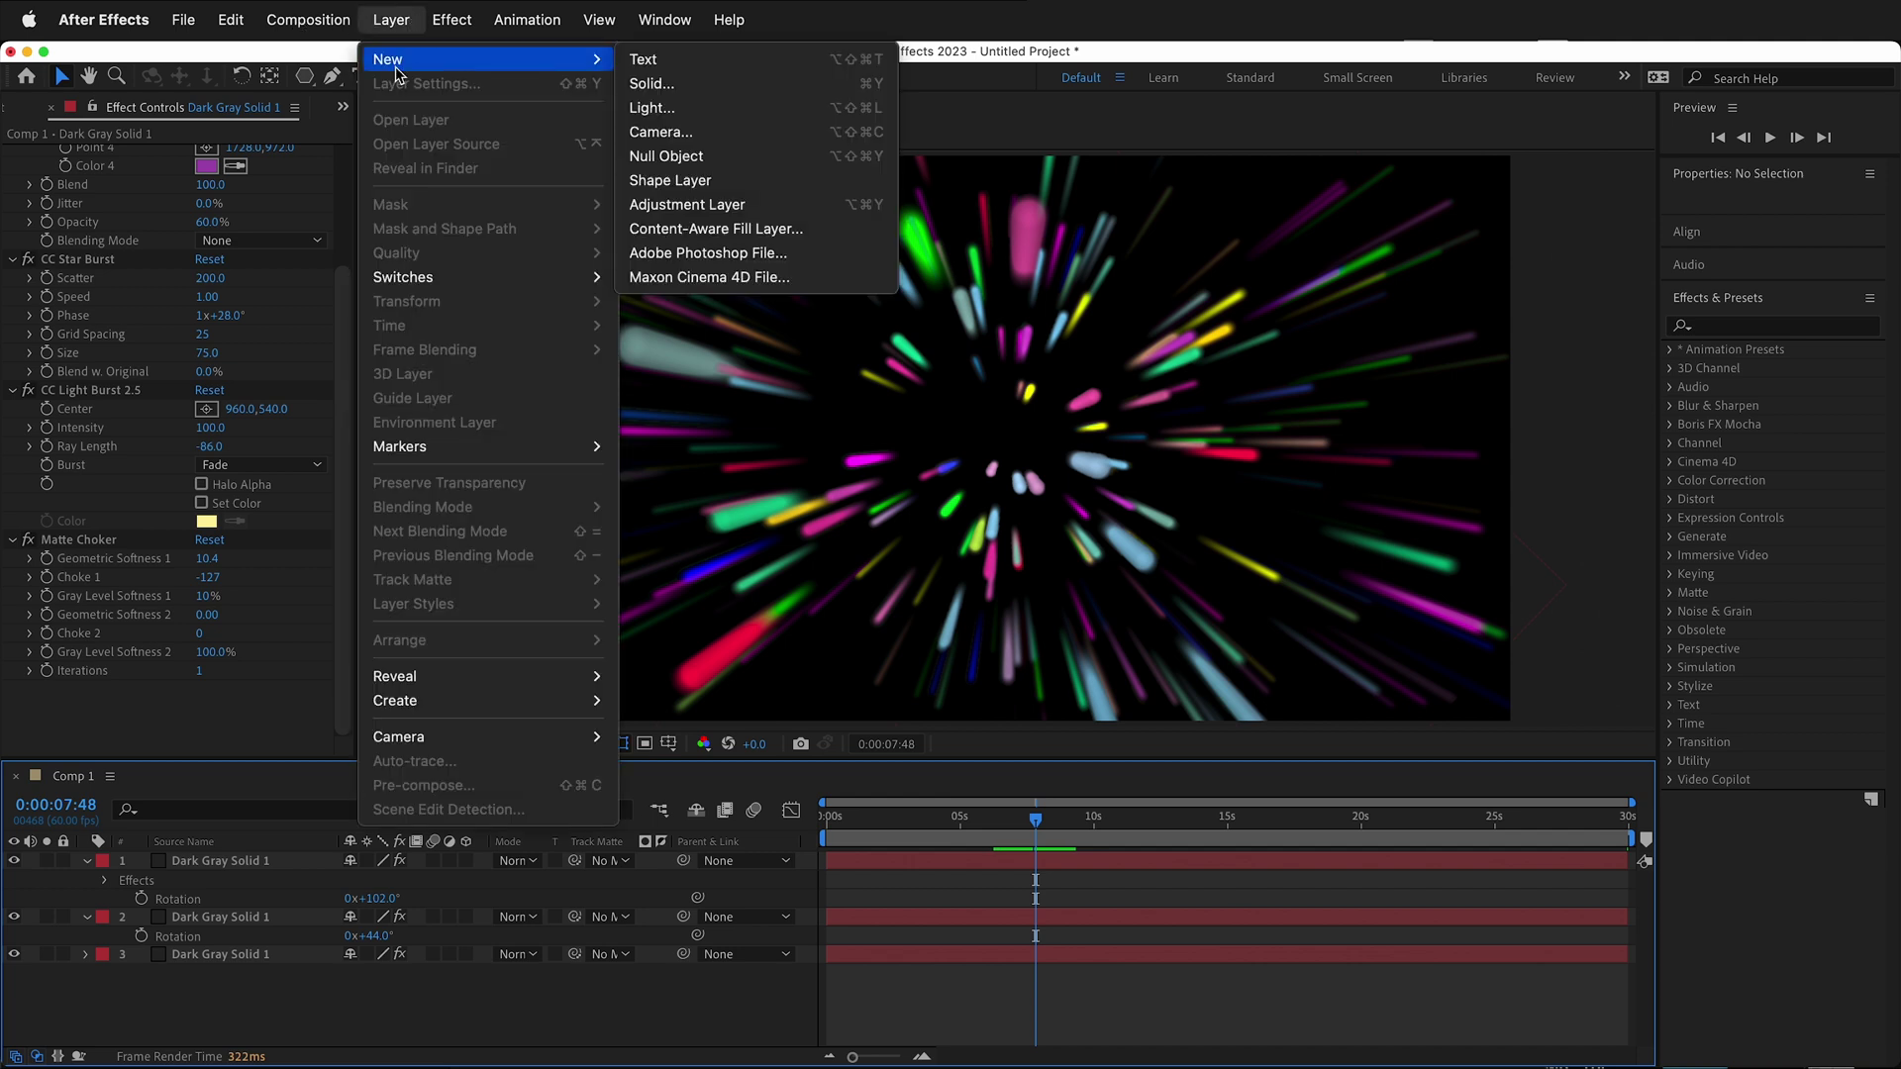
pyautogui.click(686, 204)
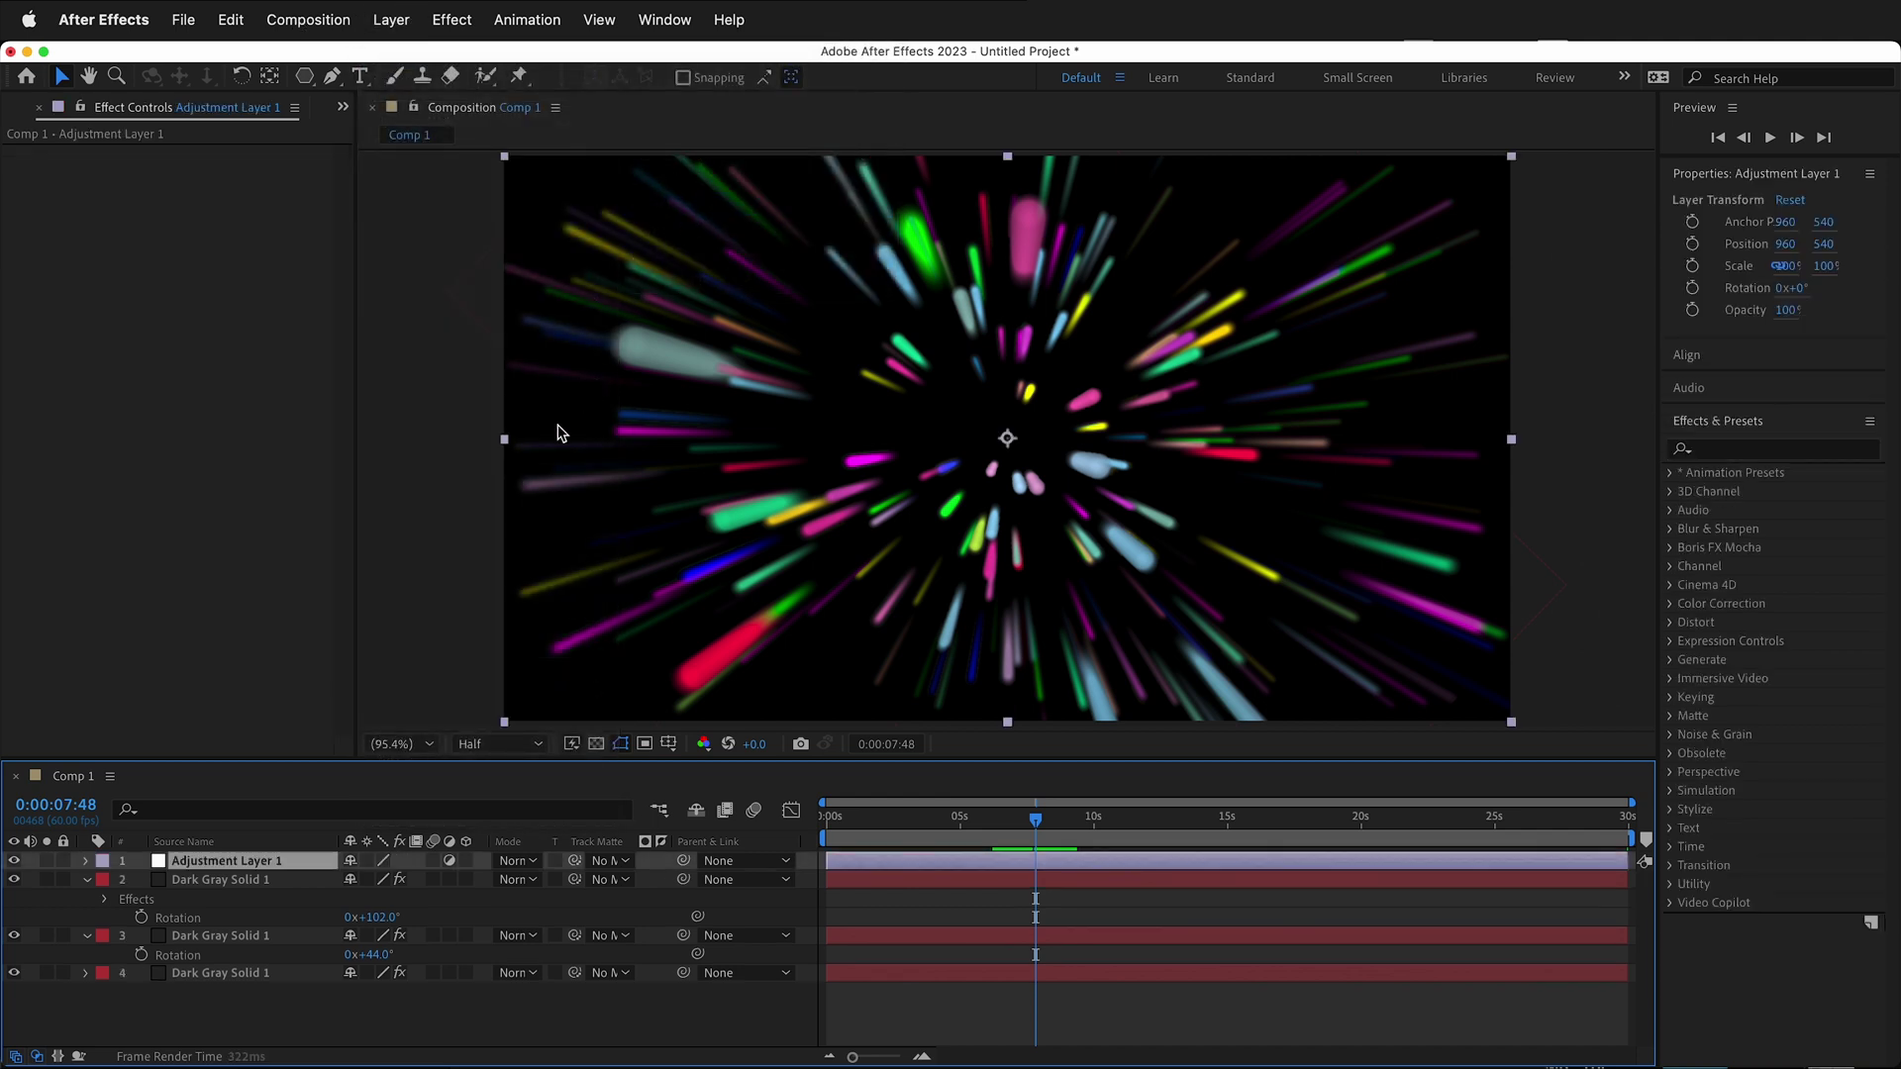
# Apply CC Lens to the adjustment layer and raise its Size to 139
pyautogui.click(1740, 449)
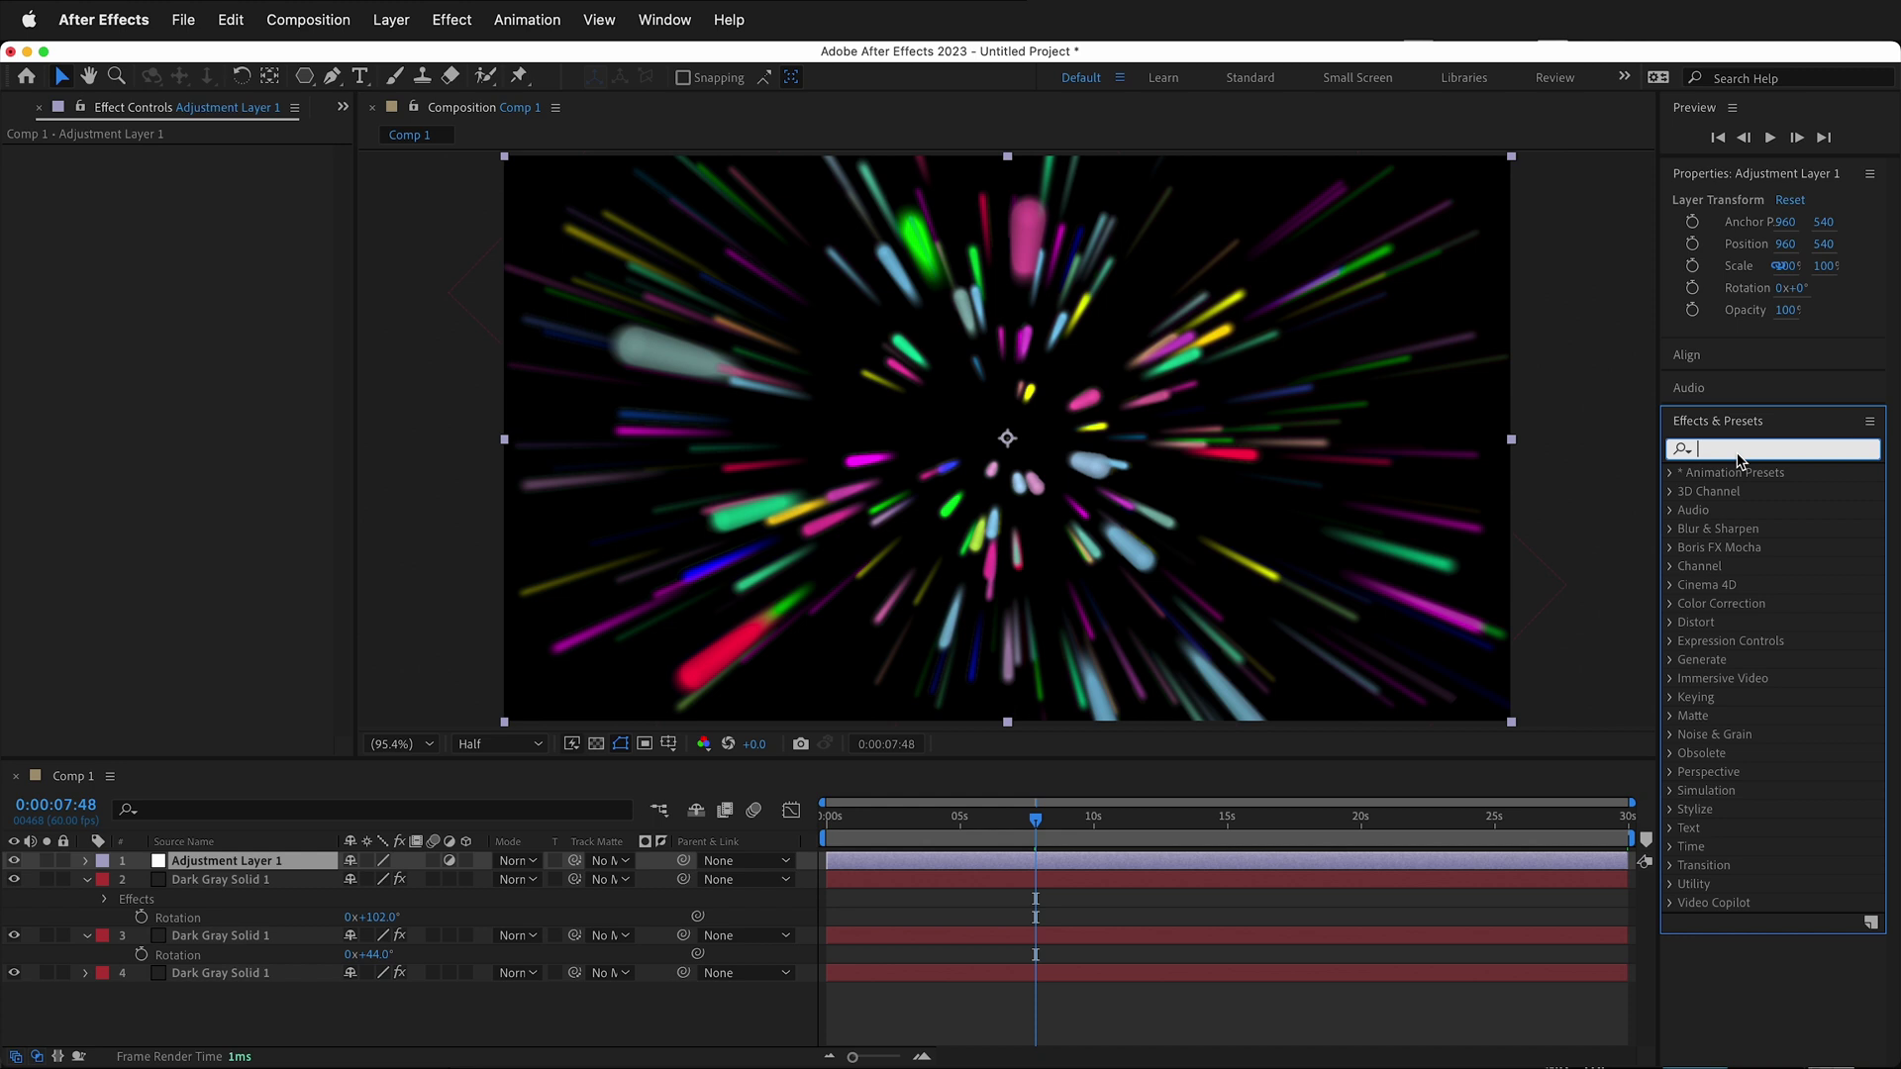
pyautogui.write('cc len')
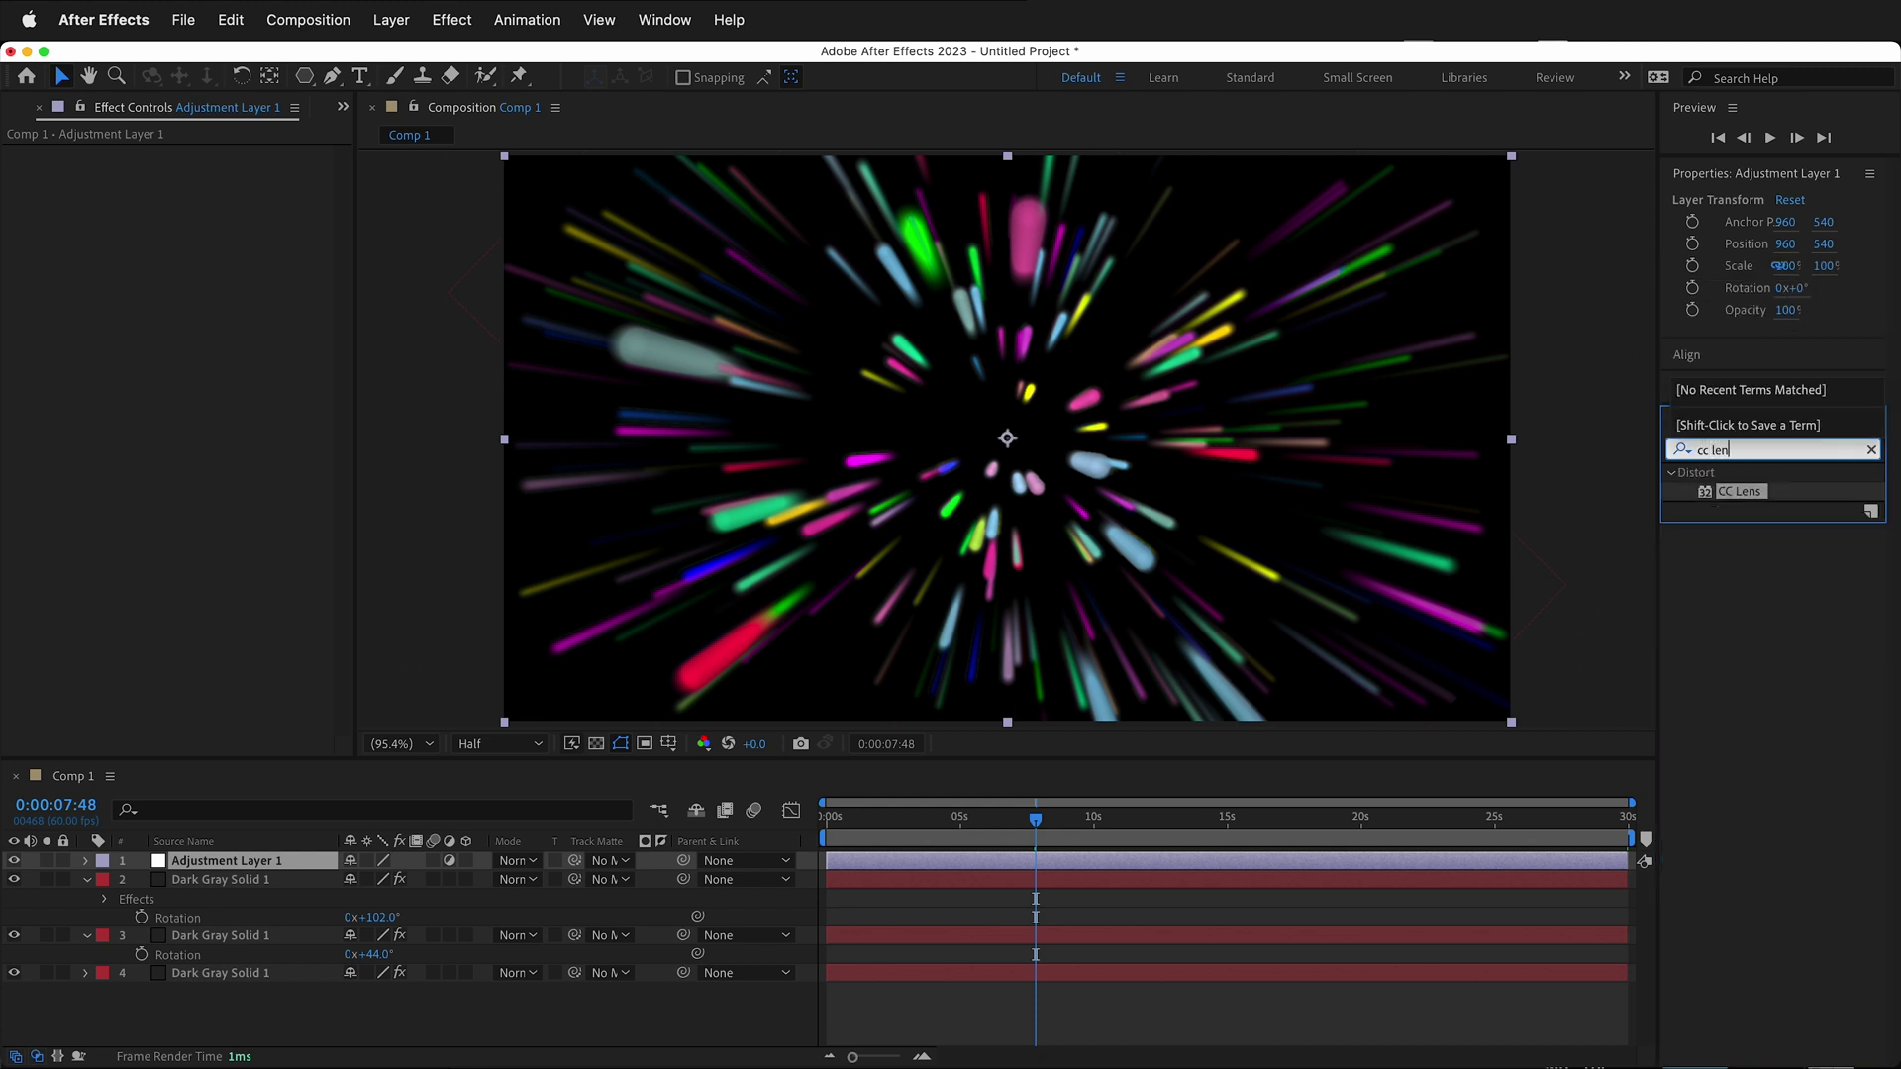
pyautogui.moveTo(1723, 491); pyautogui.dragTo(1089, 487)
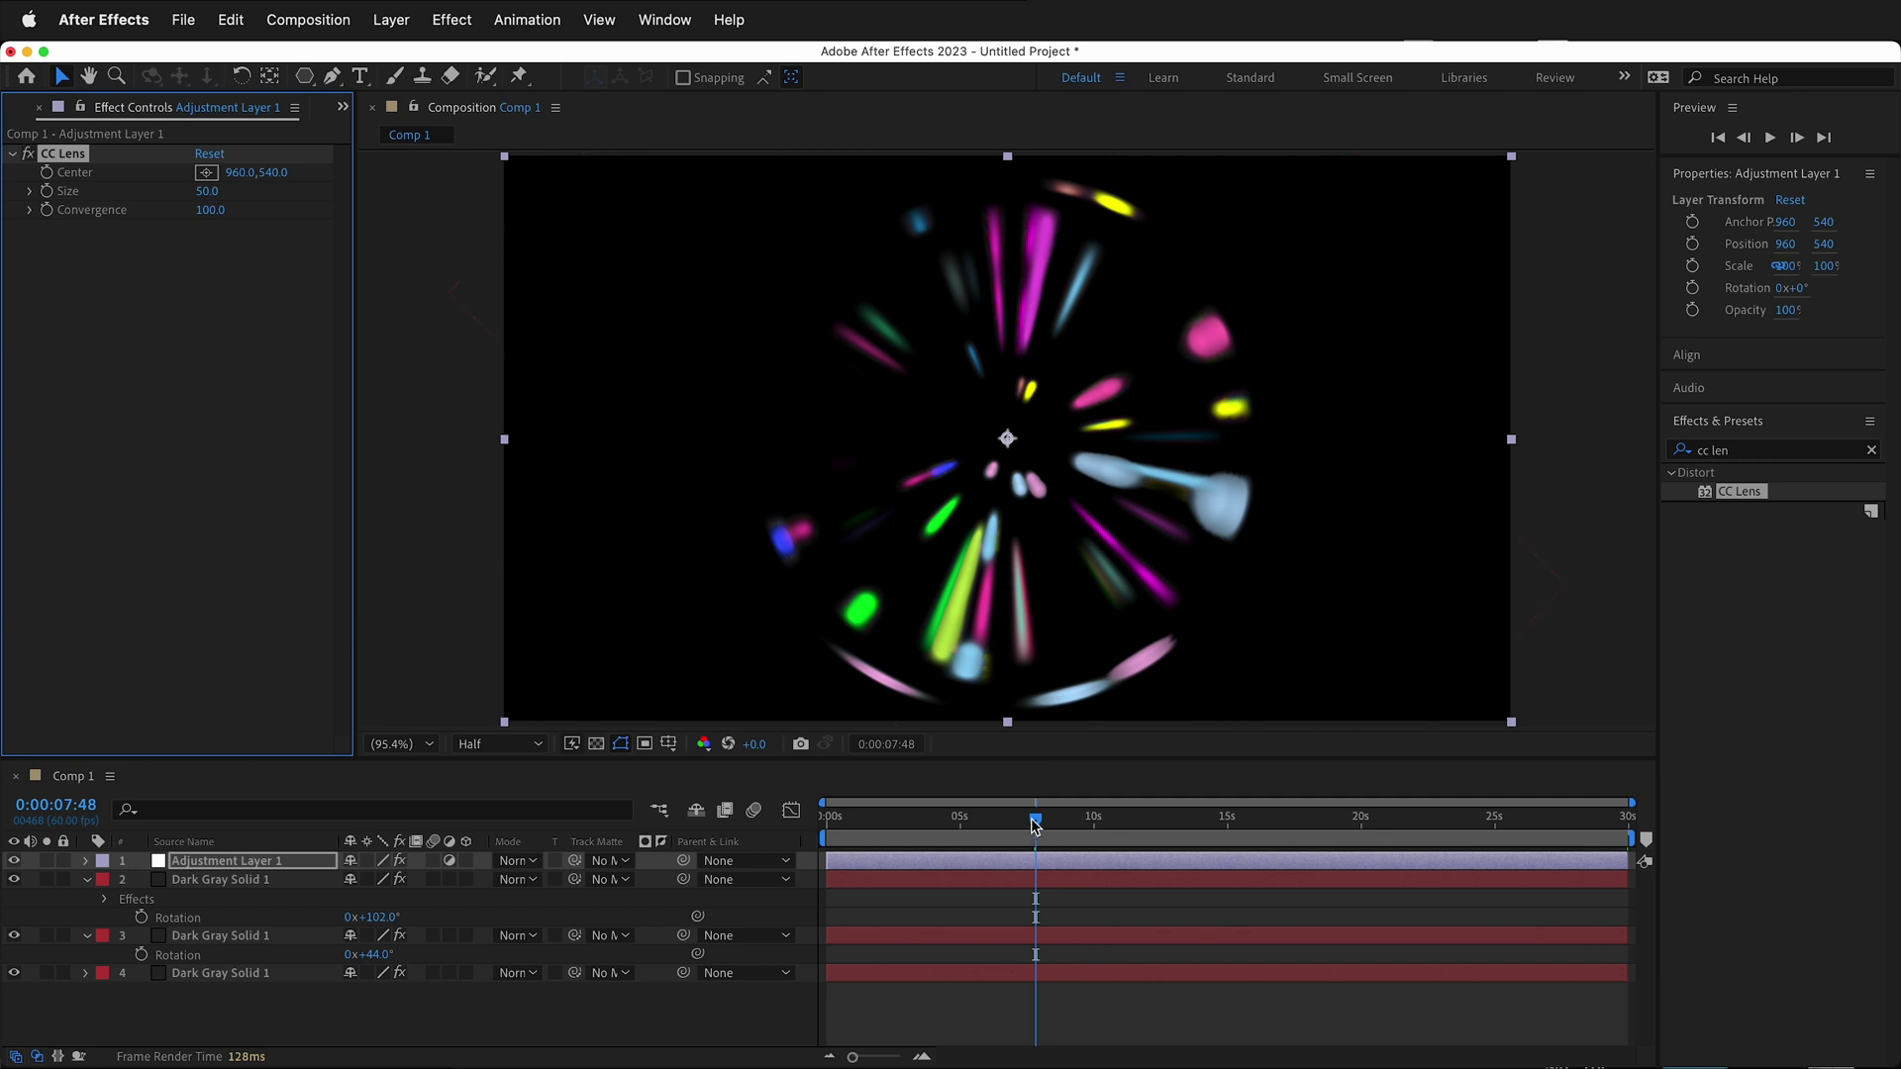
pyautogui.moveTo(1036, 817)
pyautogui.mouseDown()
pyautogui.moveTo(1189, 820)
pyautogui.moveTo(955, 819)
pyautogui.moveTo(1122, 817)
pyautogui.mouseUp()
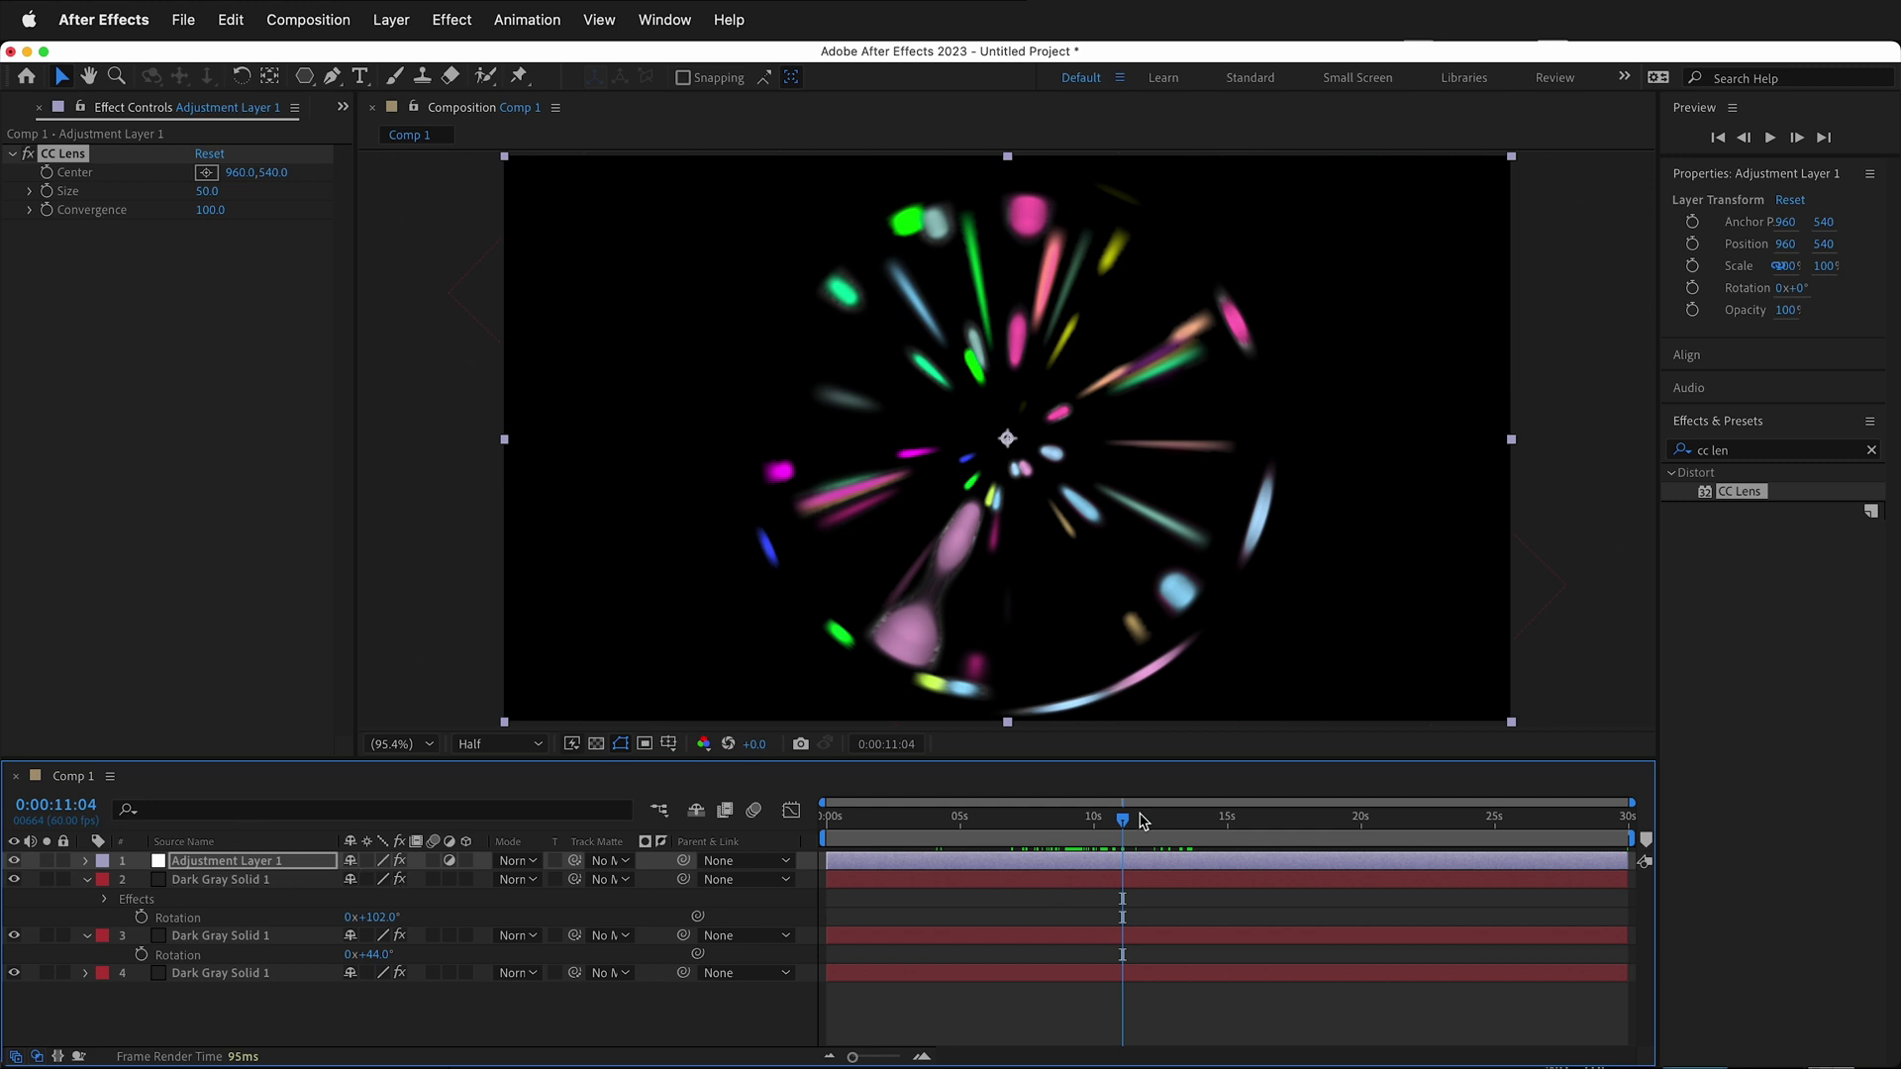
pyautogui.moveTo(1112, 817); pyautogui.dragTo(826, 818)
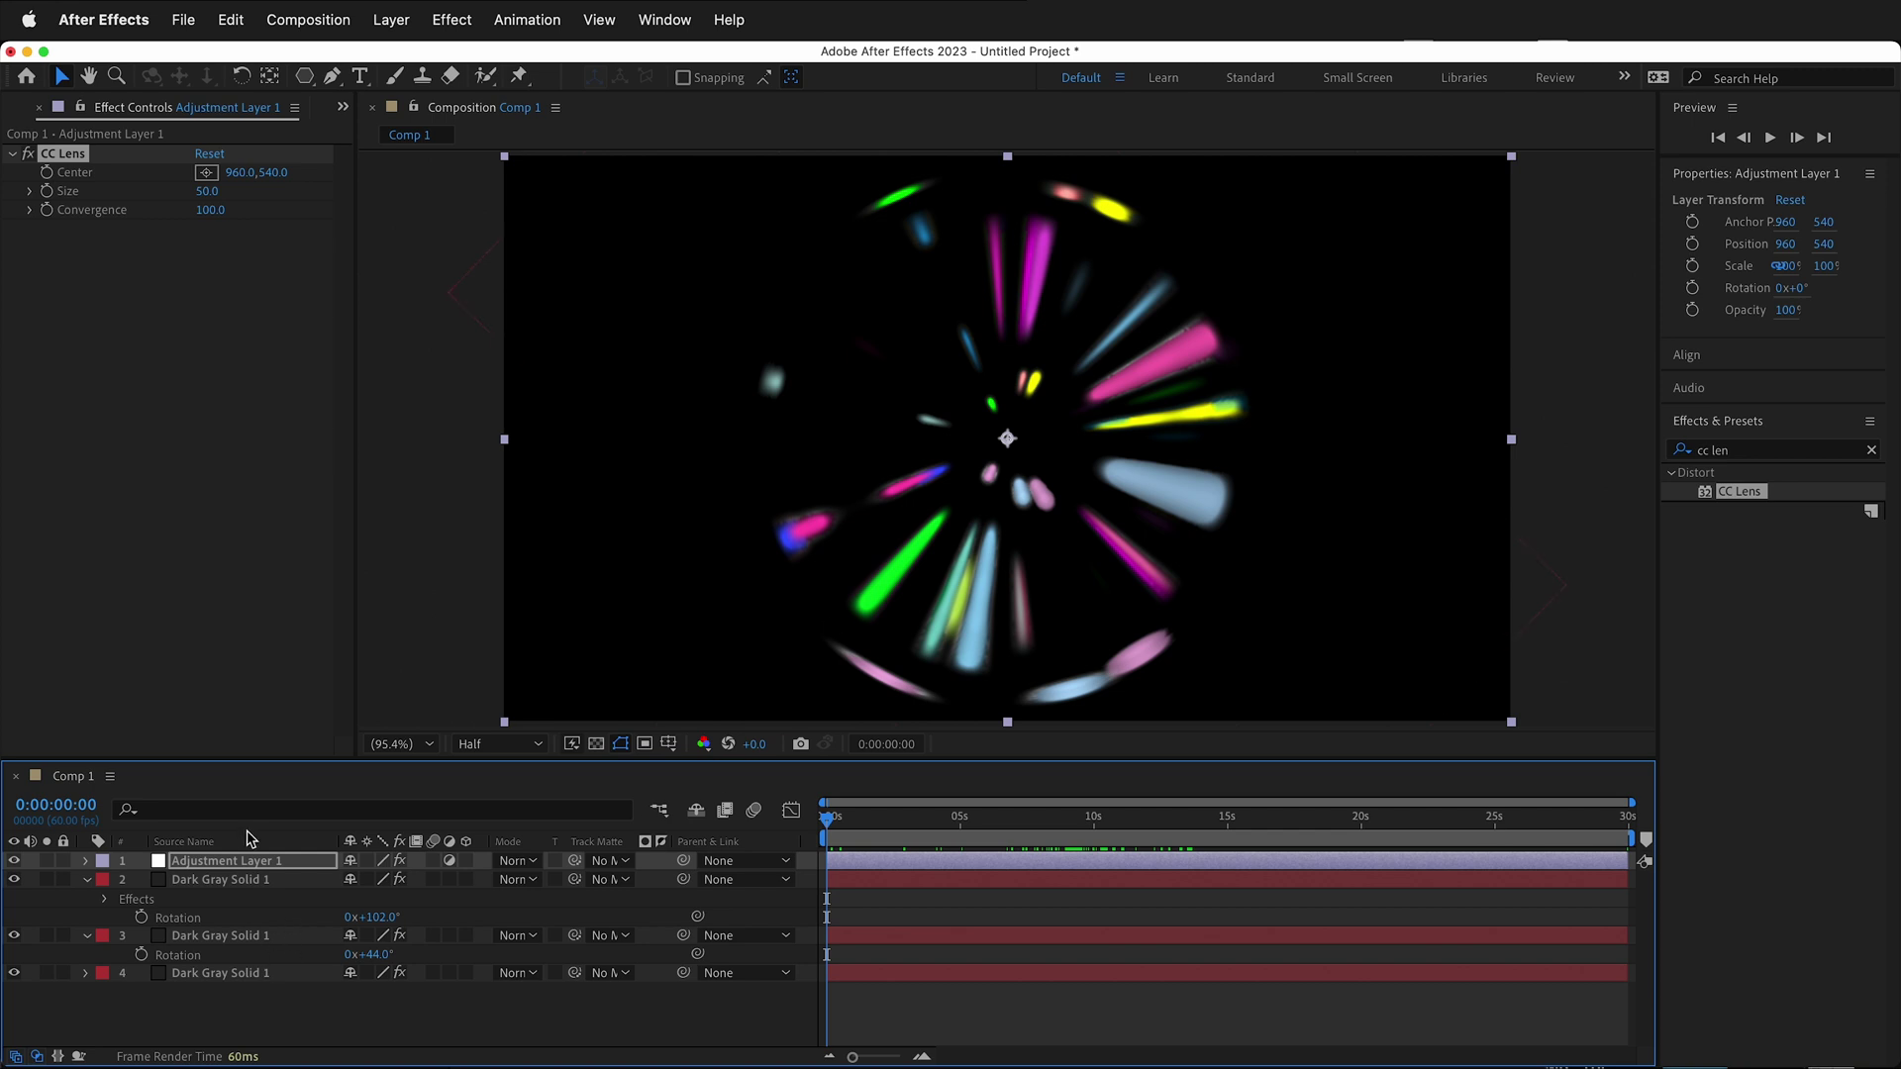
pyautogui.moveTo(210, 193); pyautogui.dragTo(307, 193)
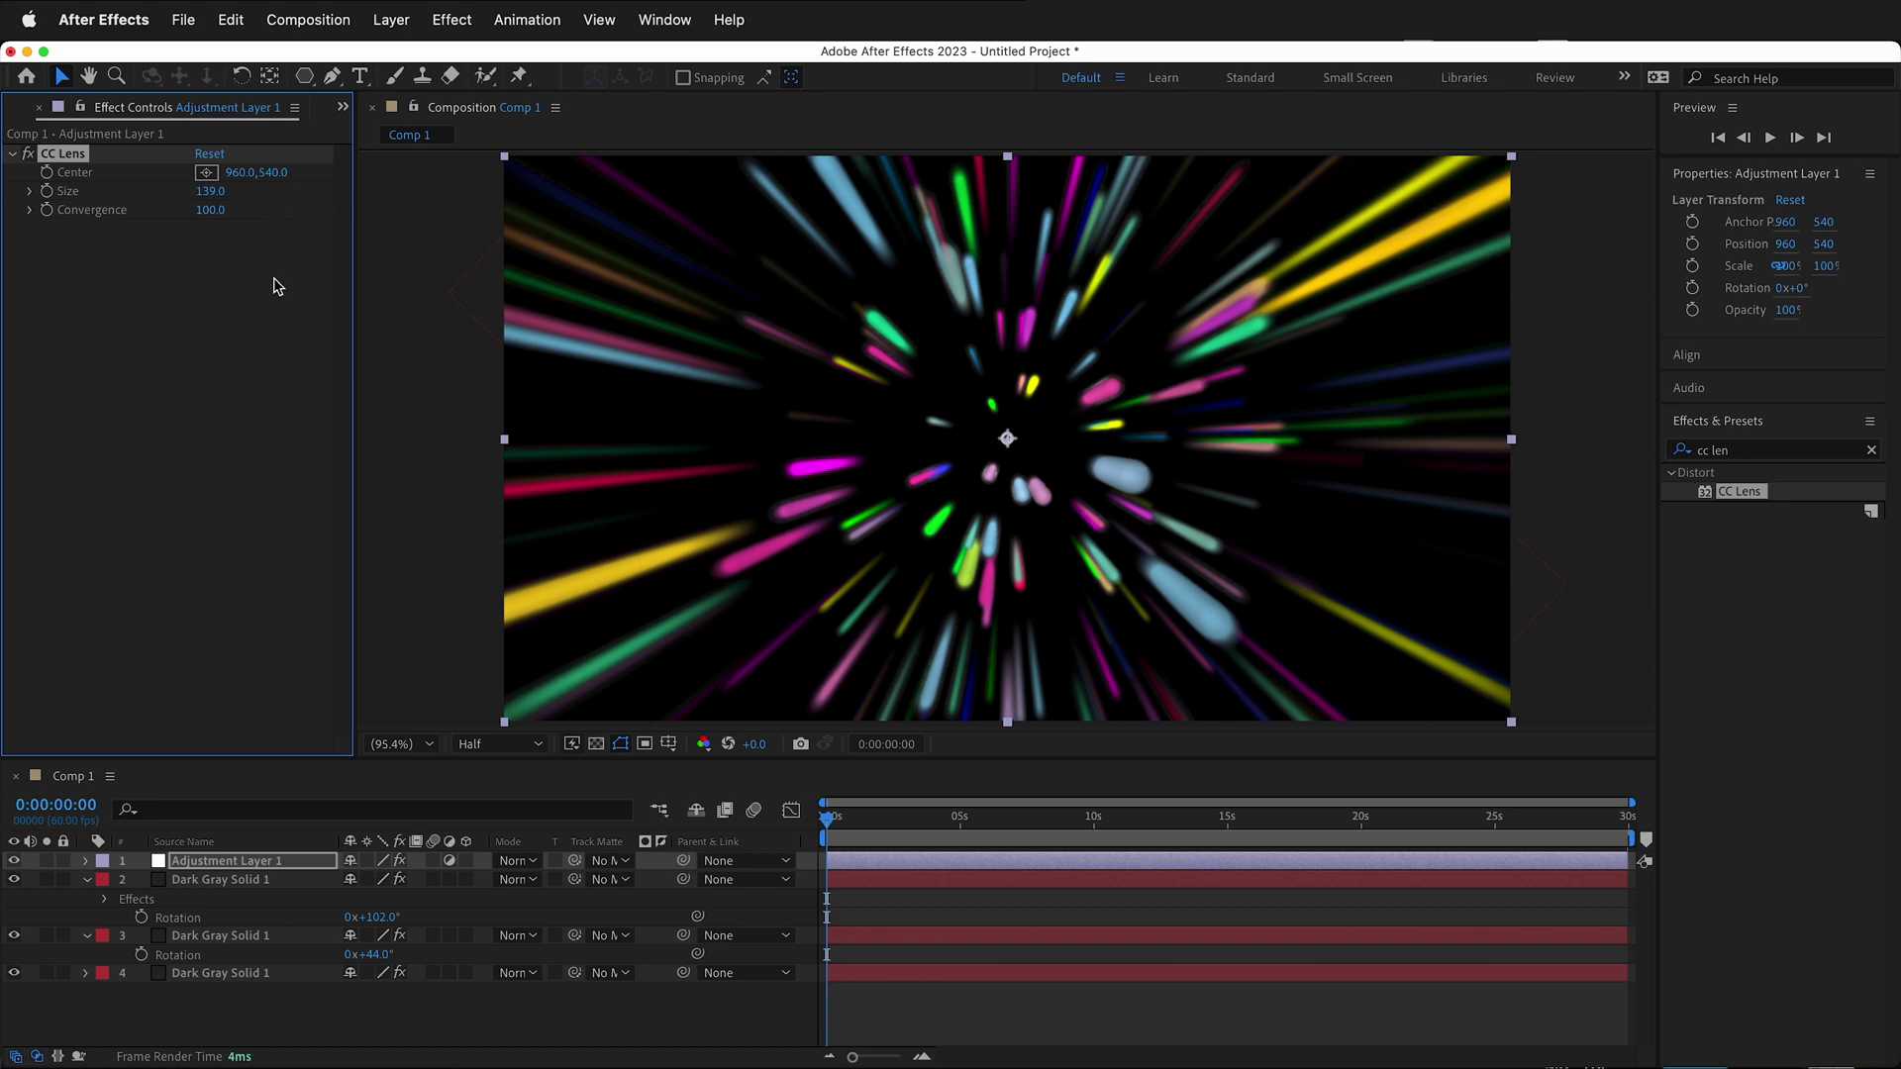
# Check CC Lens by toggling it off and on, then pre-compose all four layers into Pre-comp 1
pyautogui.click(29, 155)
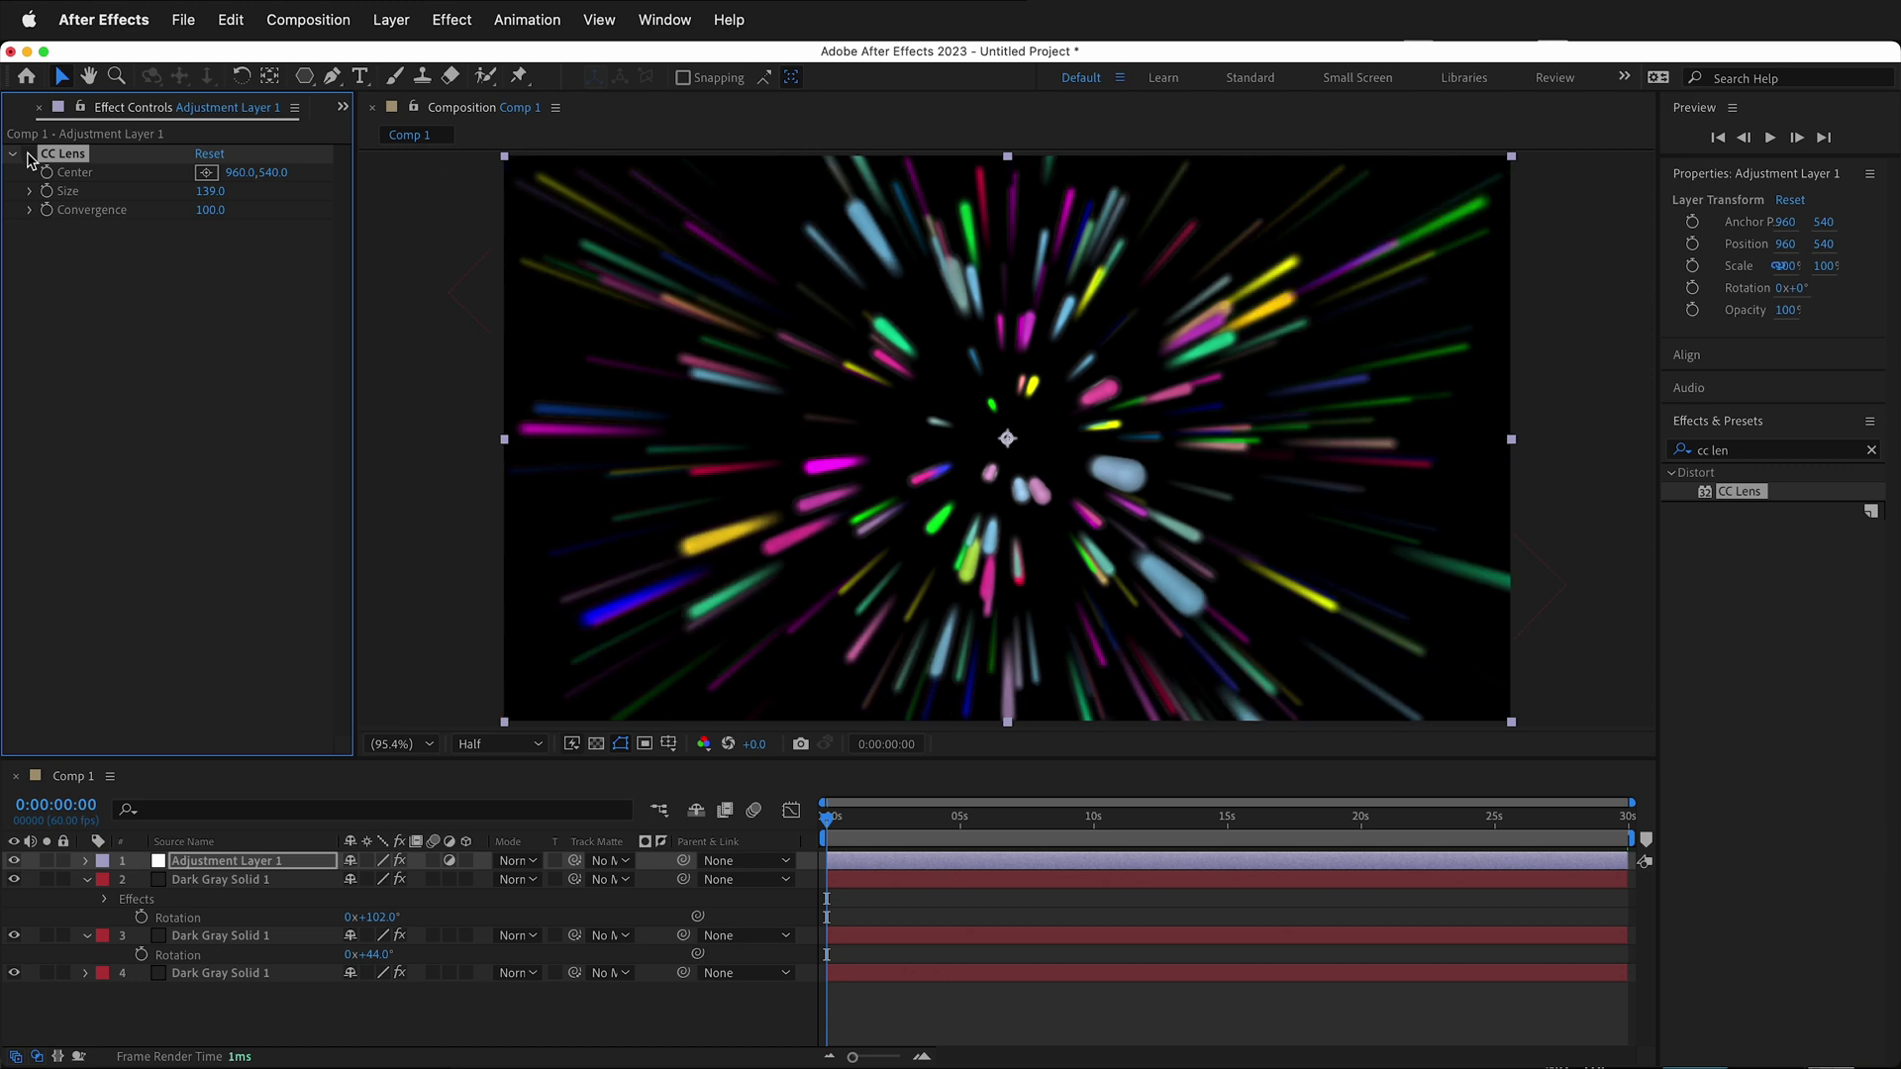
pyautogui.click(28, 154)
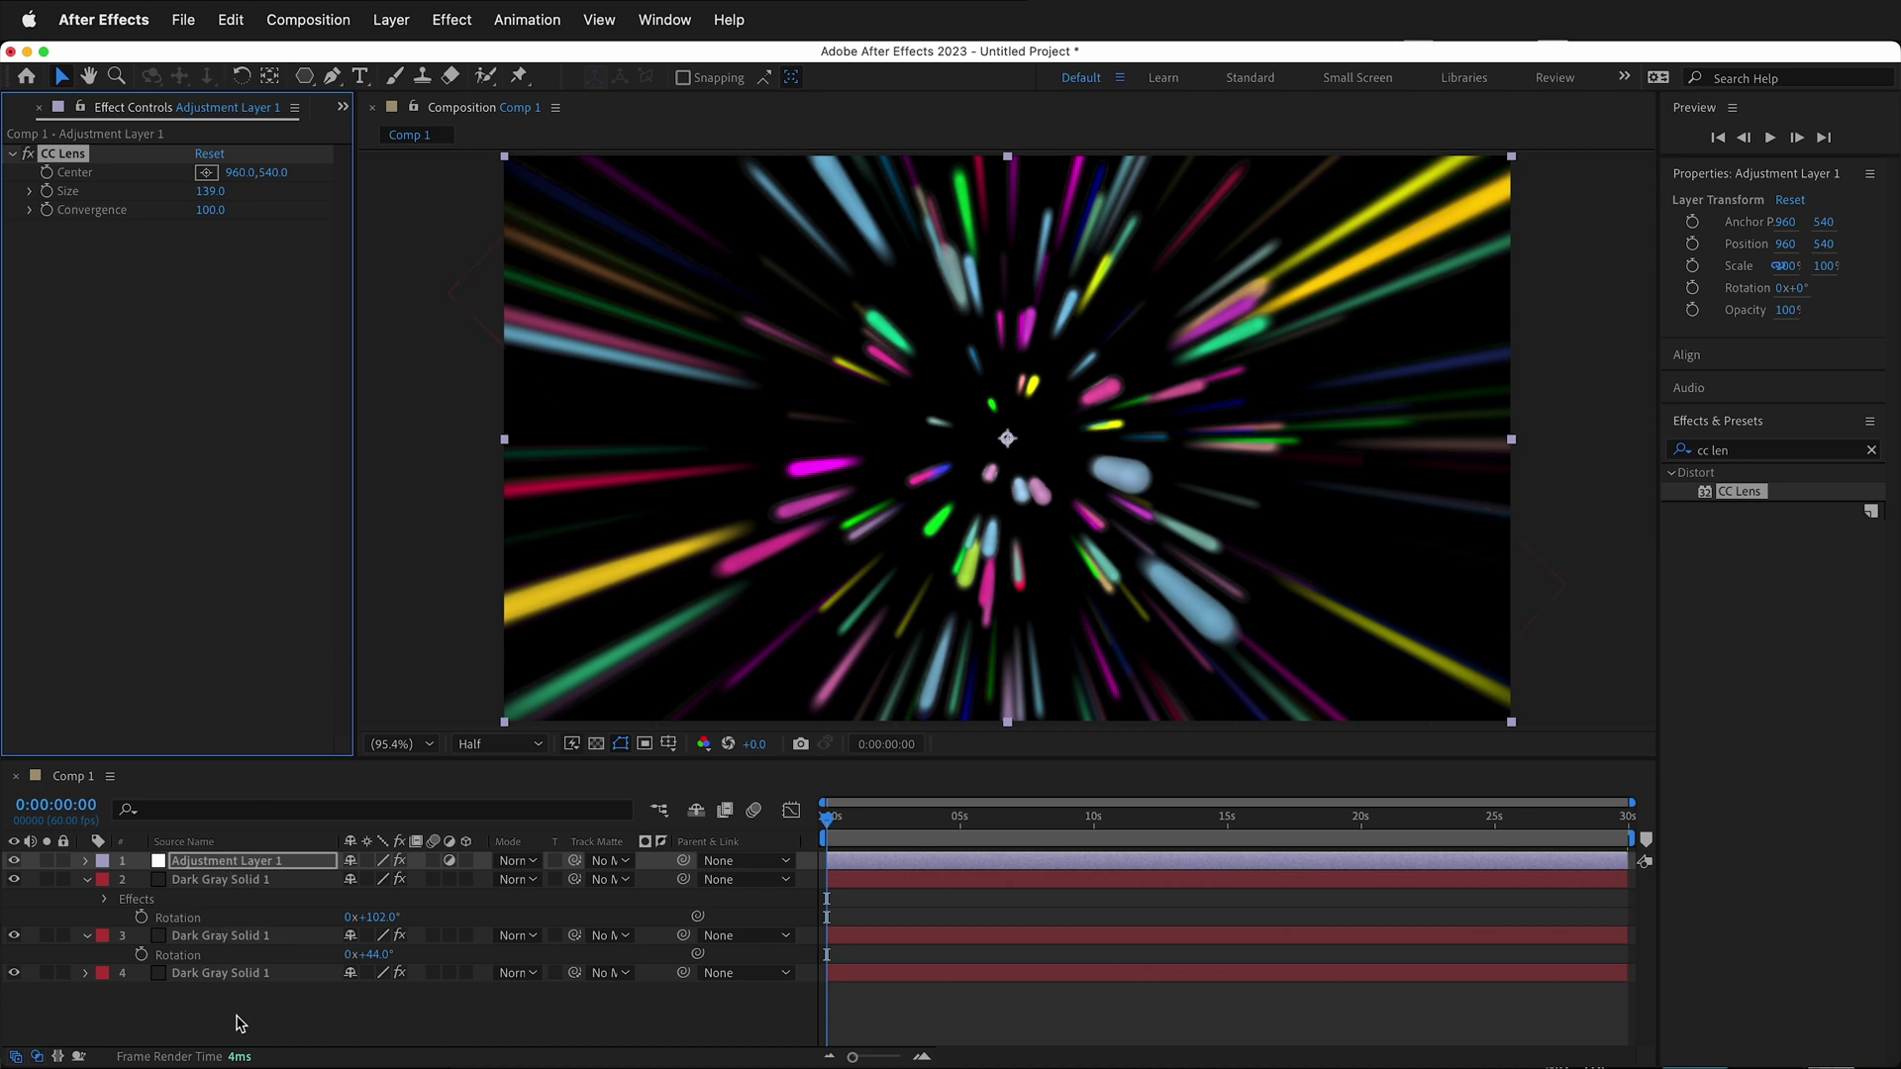
pyautogui.keyDown('shift'); pyautogui.click(238, 977); pyautogui.keyUp('shift')
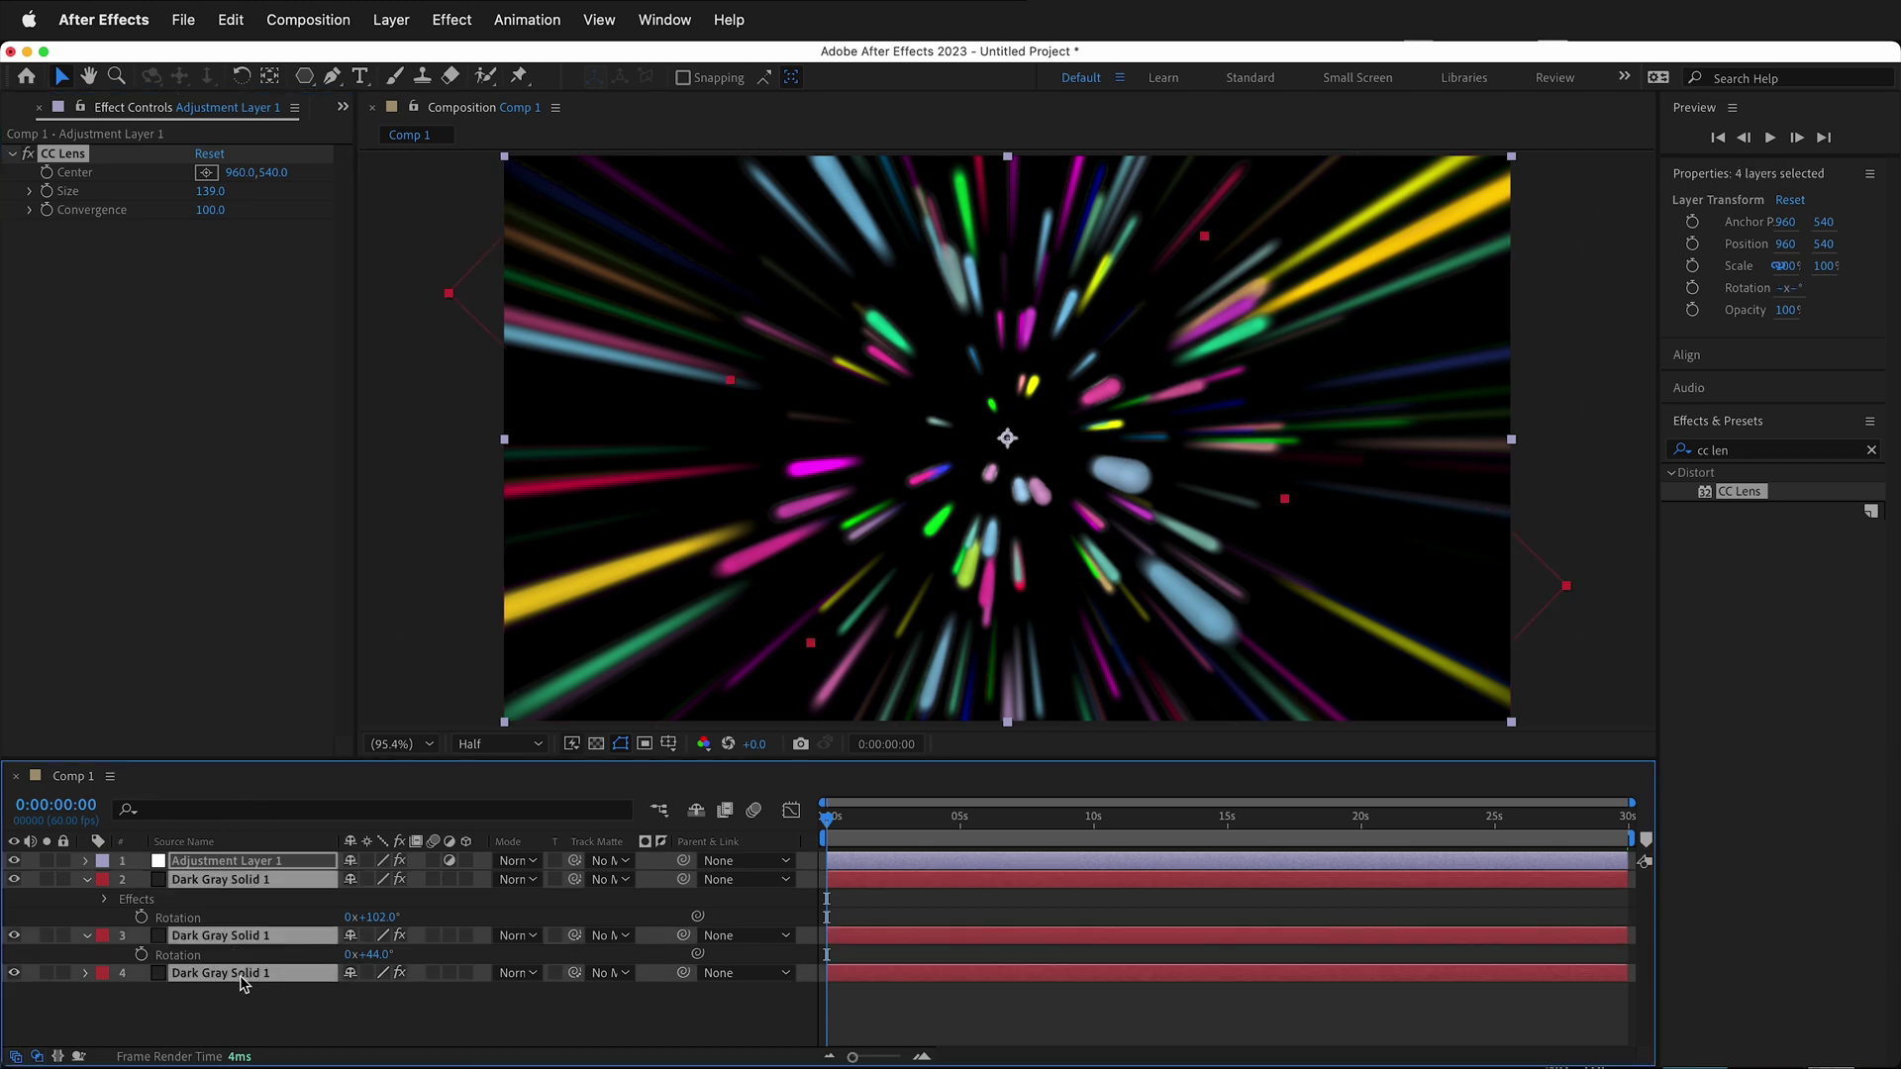
pyautogui.rightClick(242, 983)
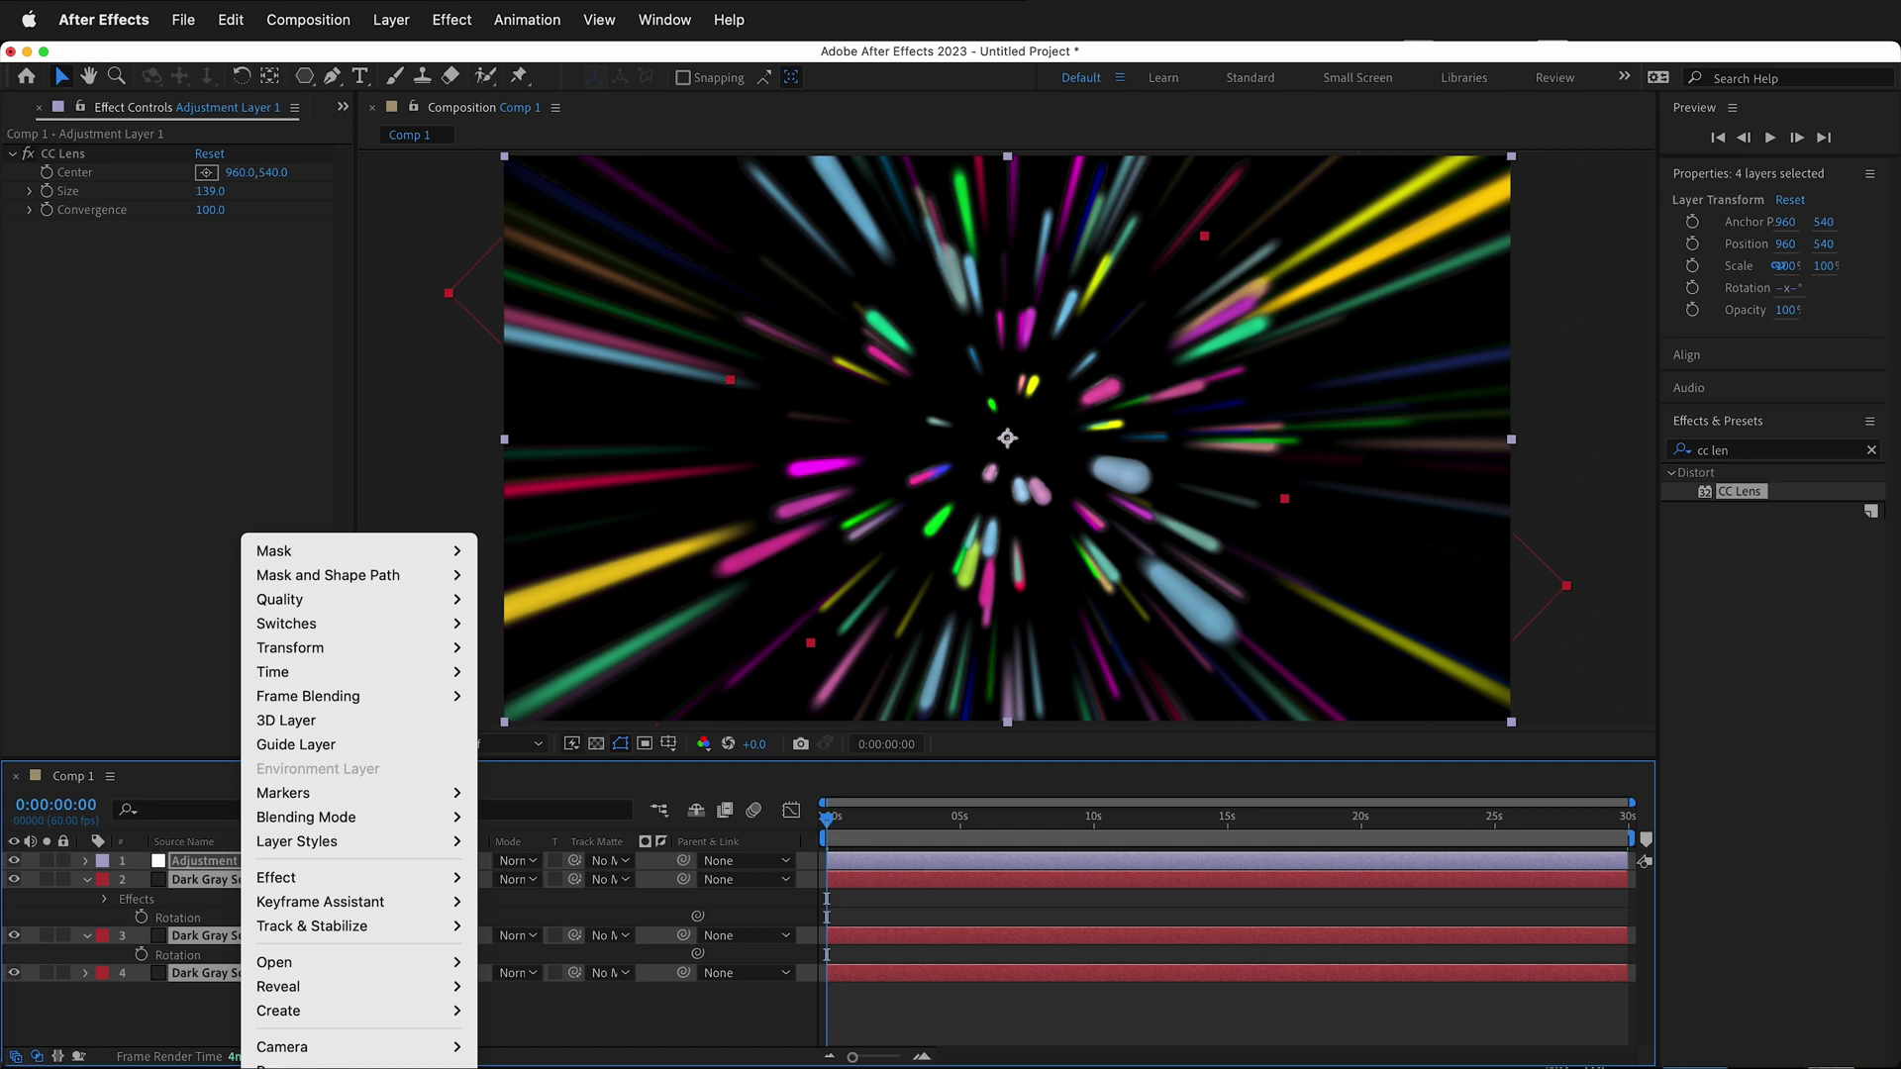
pyautogui.click(356, 1048)
pyautogui.click(1449, 922)
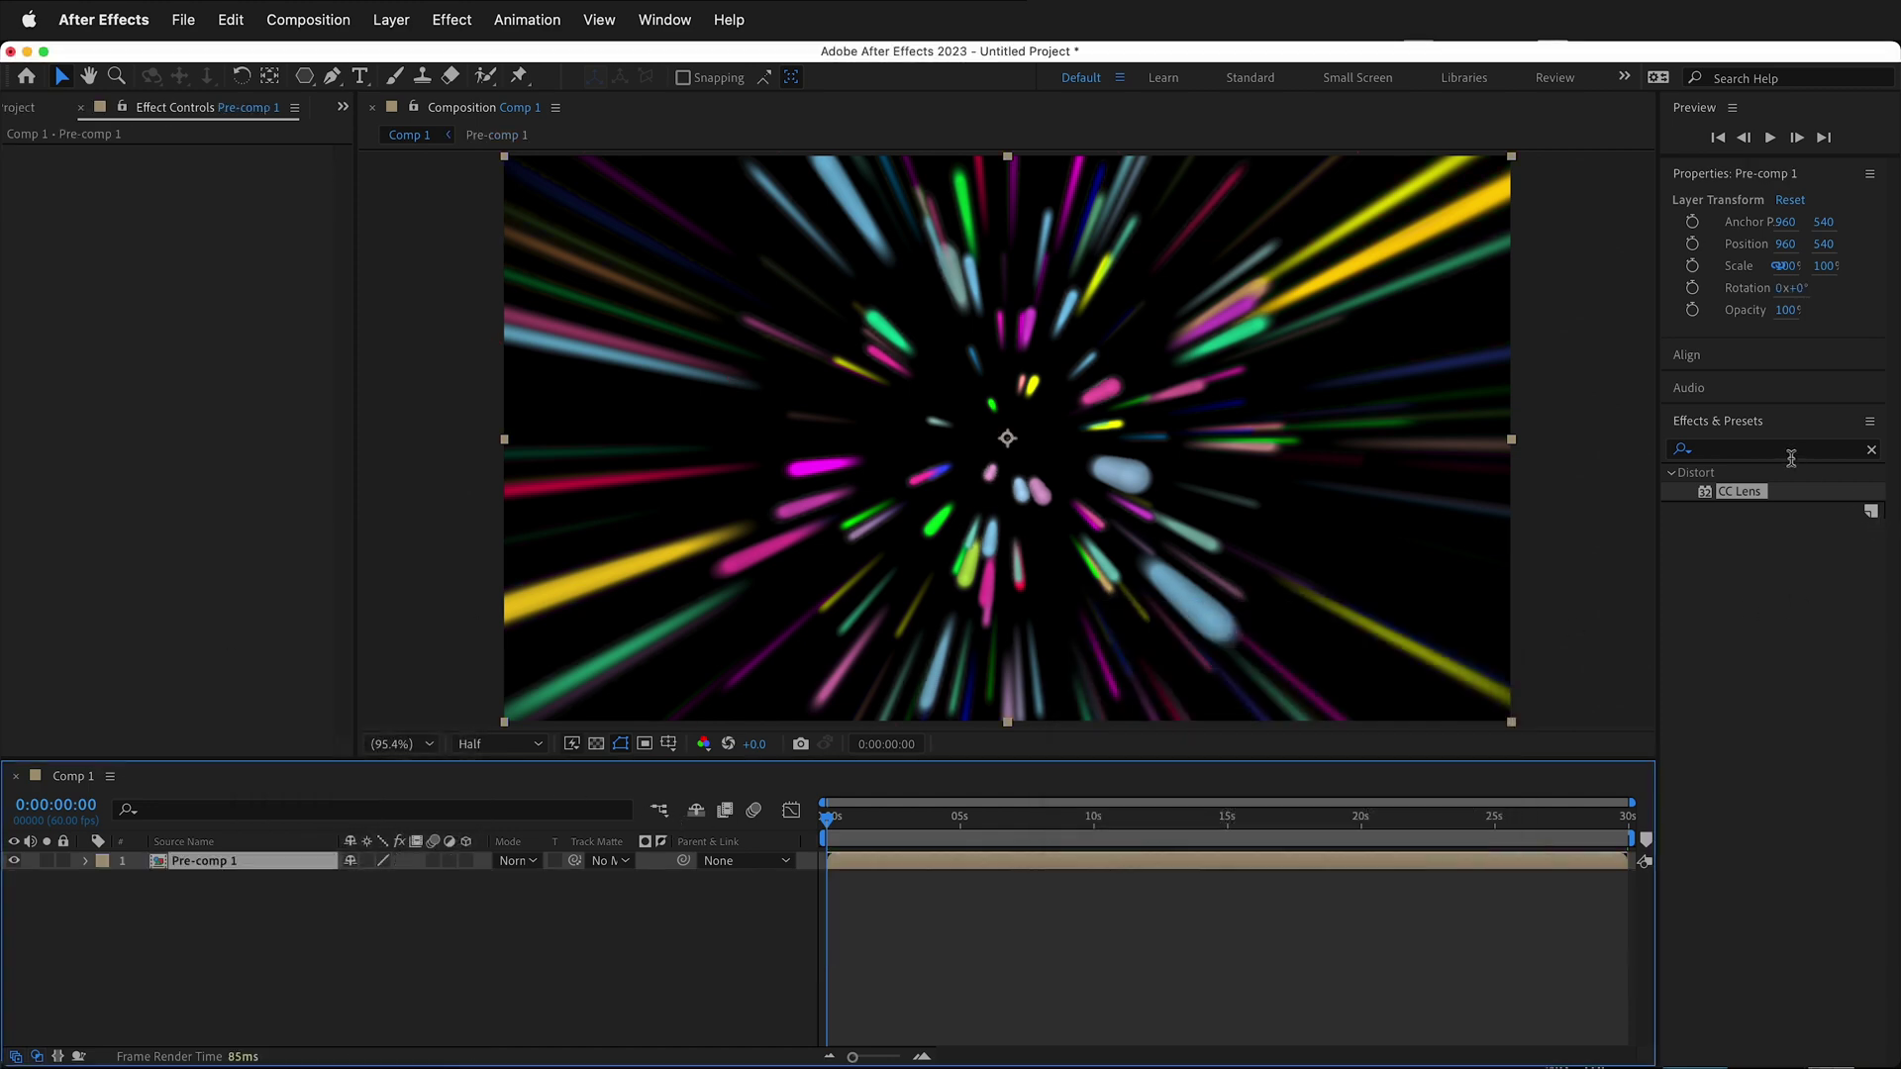
# Replace the CC Lens effects search with 'glow' and apply Stylize > Glow to Pre-comp 1
pyautogui.click(1752, 452)
pyautogui.click(1748, 454)
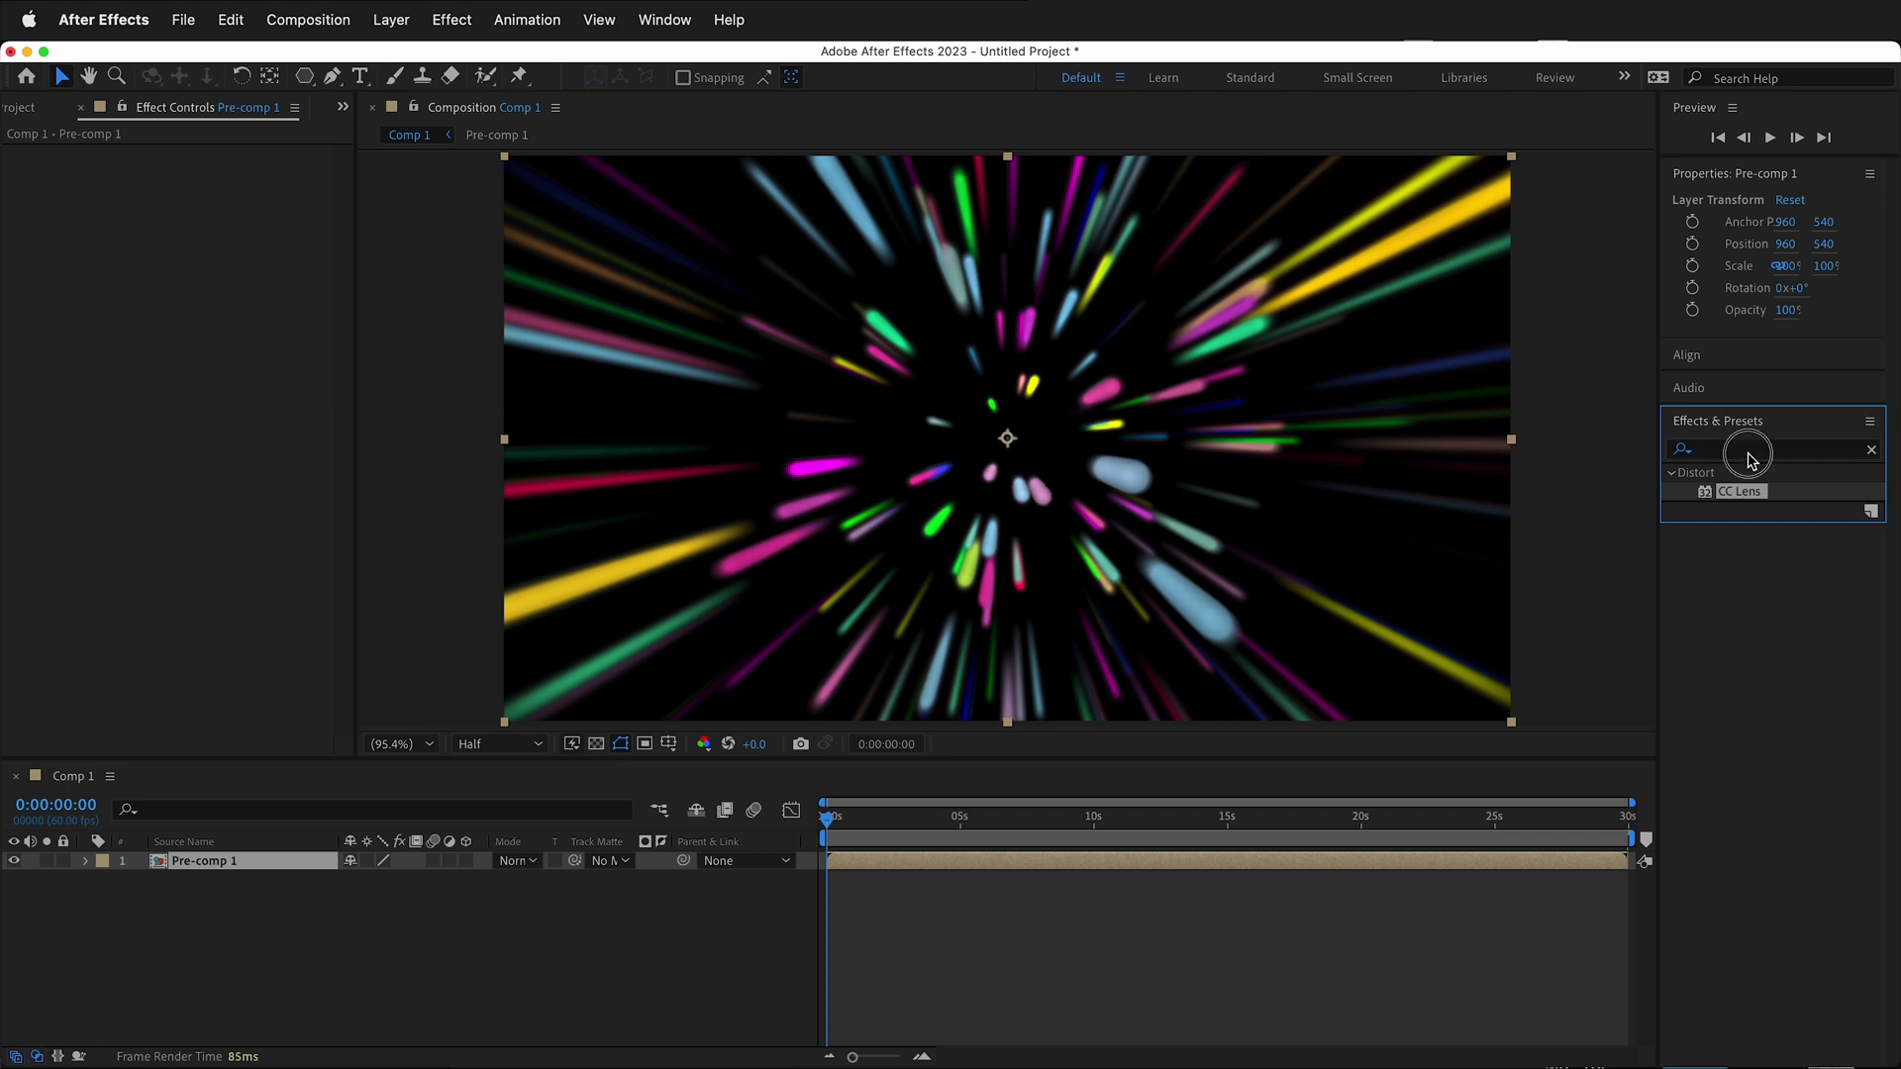
pyautogui.click(1871, 450)
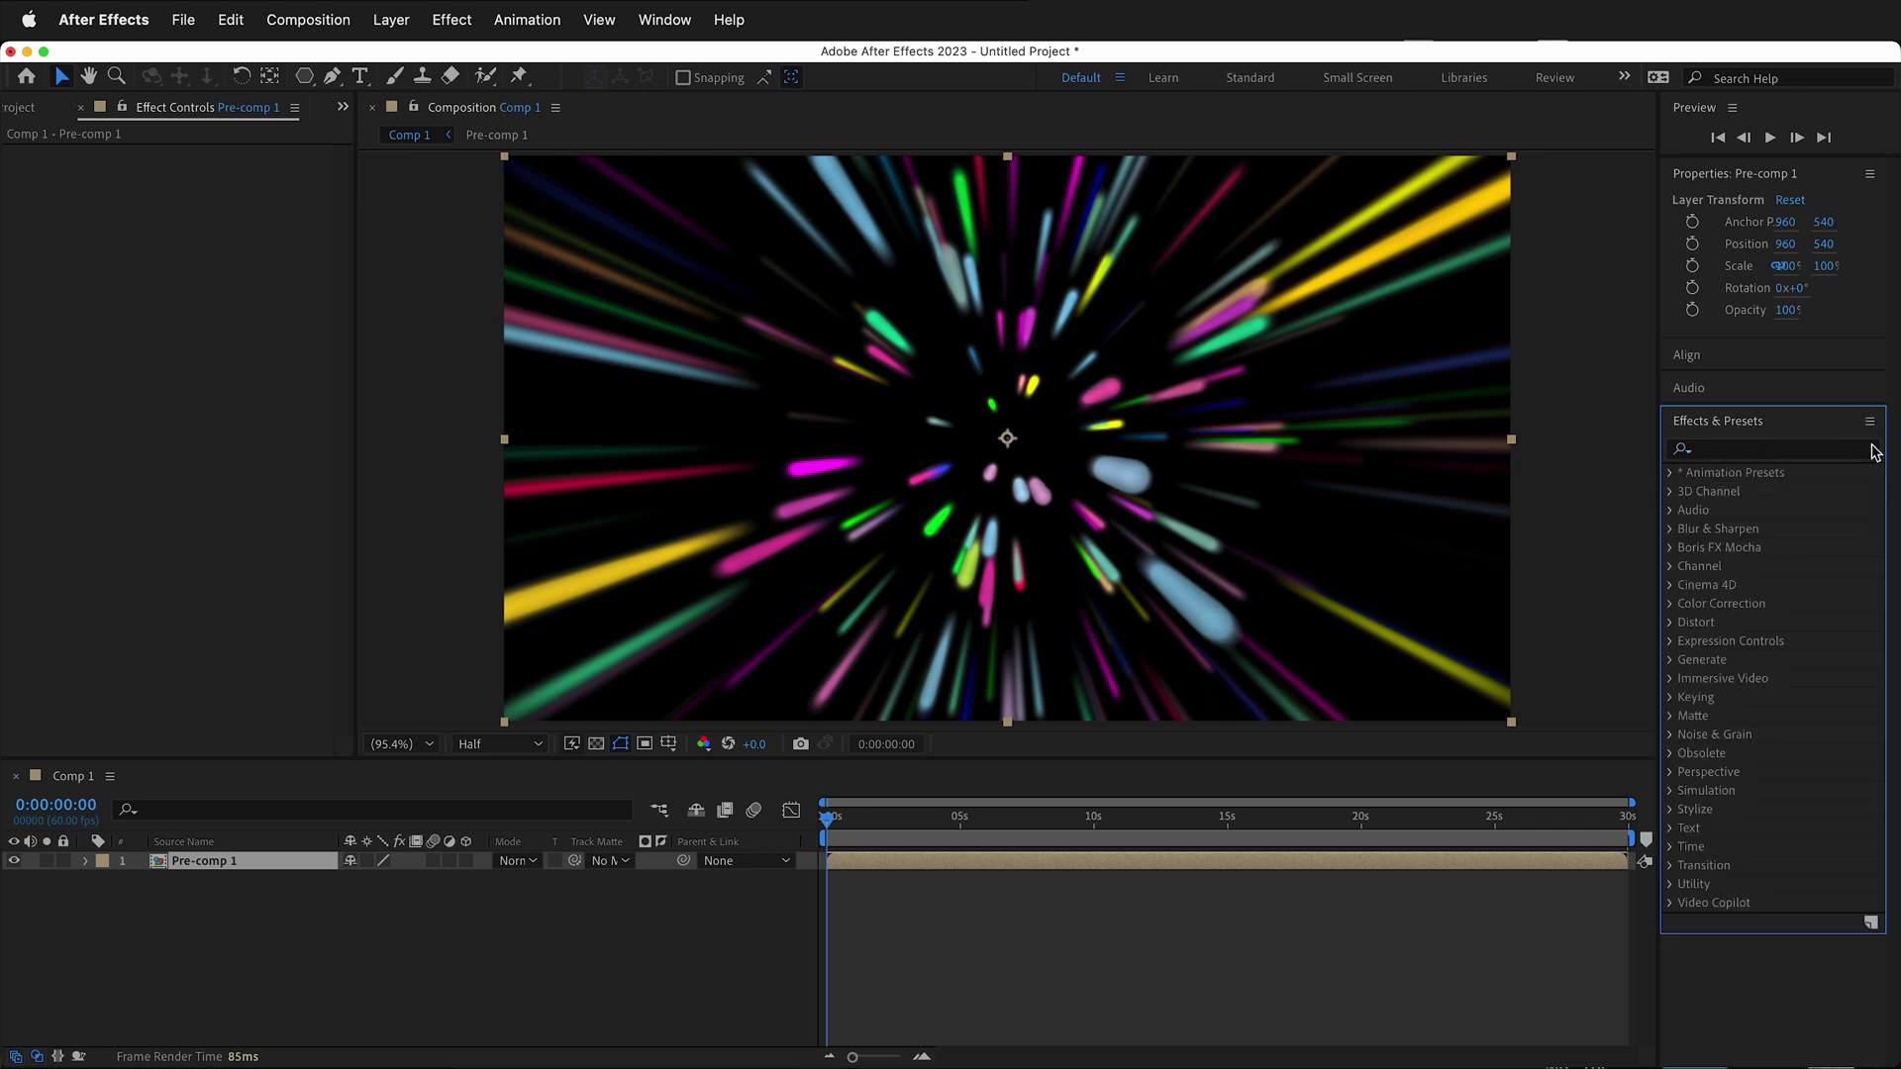
pyautogui.click(1789, 451)
pyautogui.write('glow')
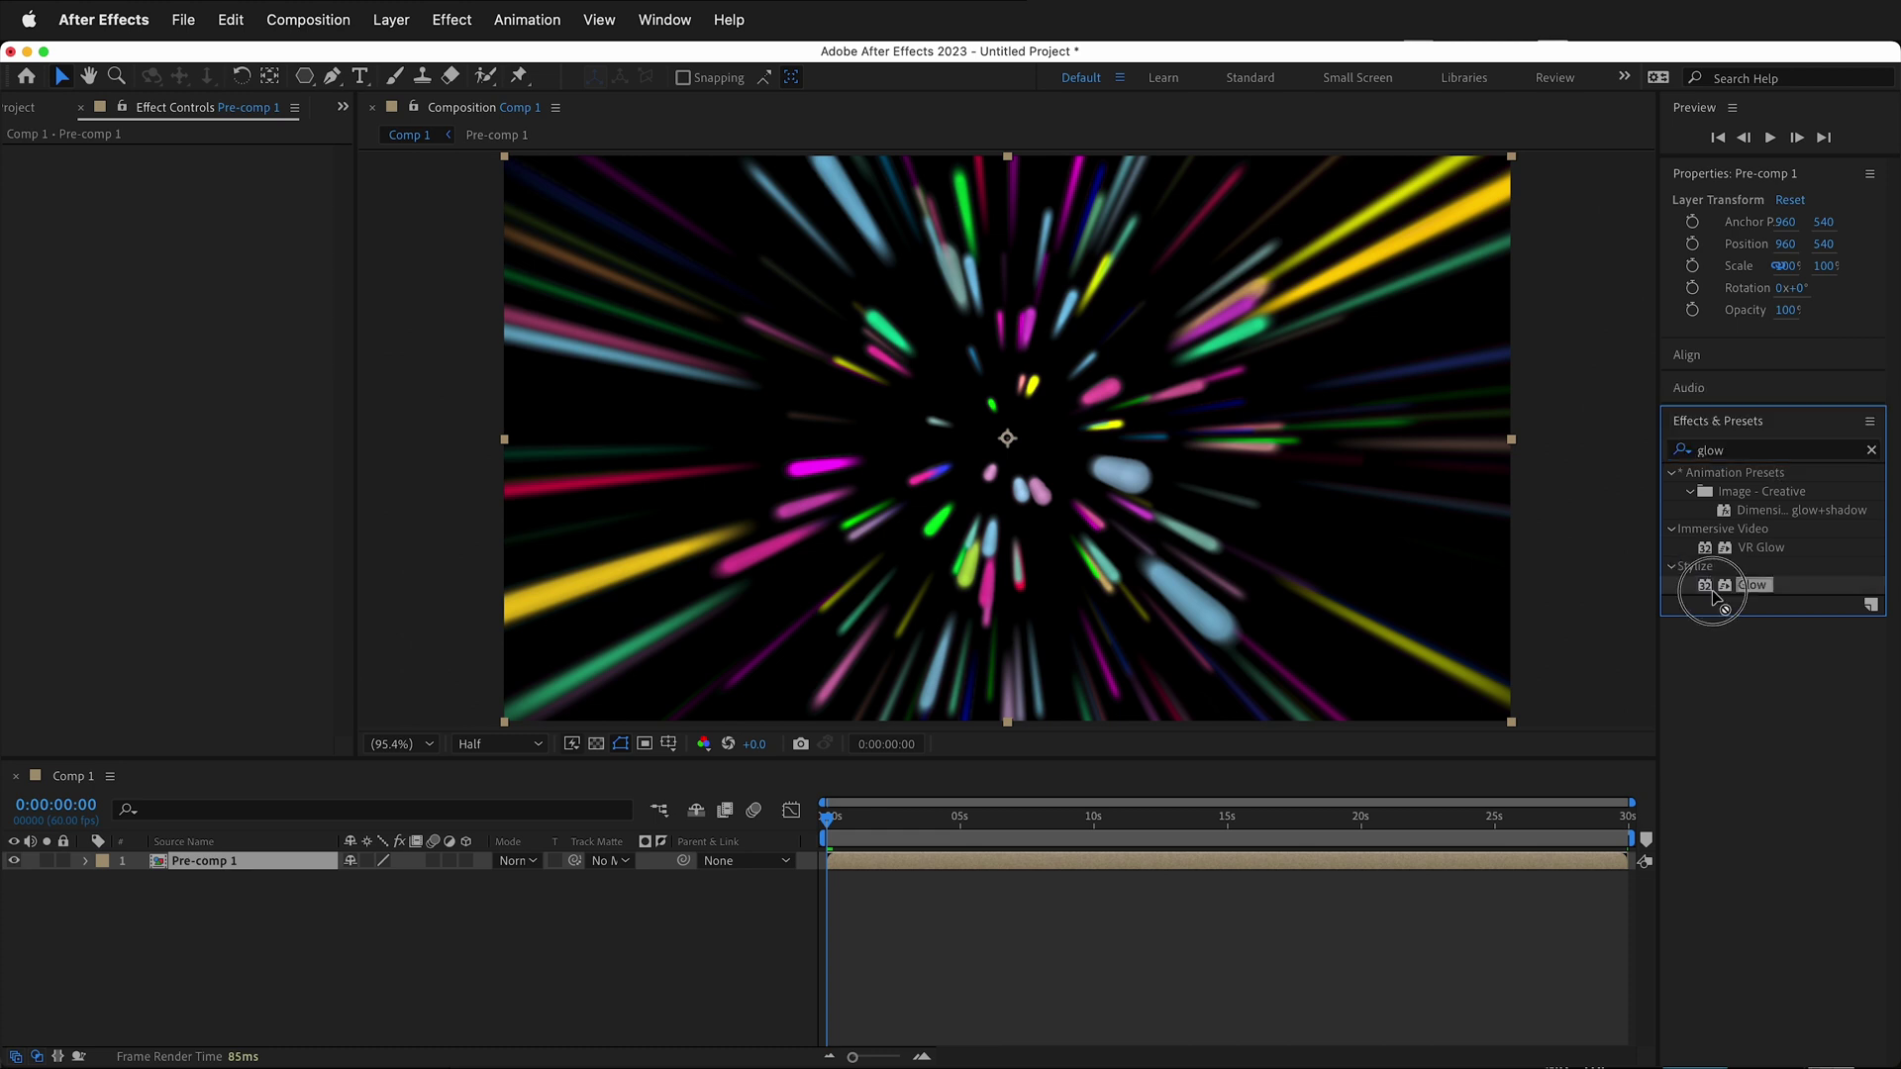
pyautogui.moveTo(1732, 592); pyautogui.dragTo(1204, 660)
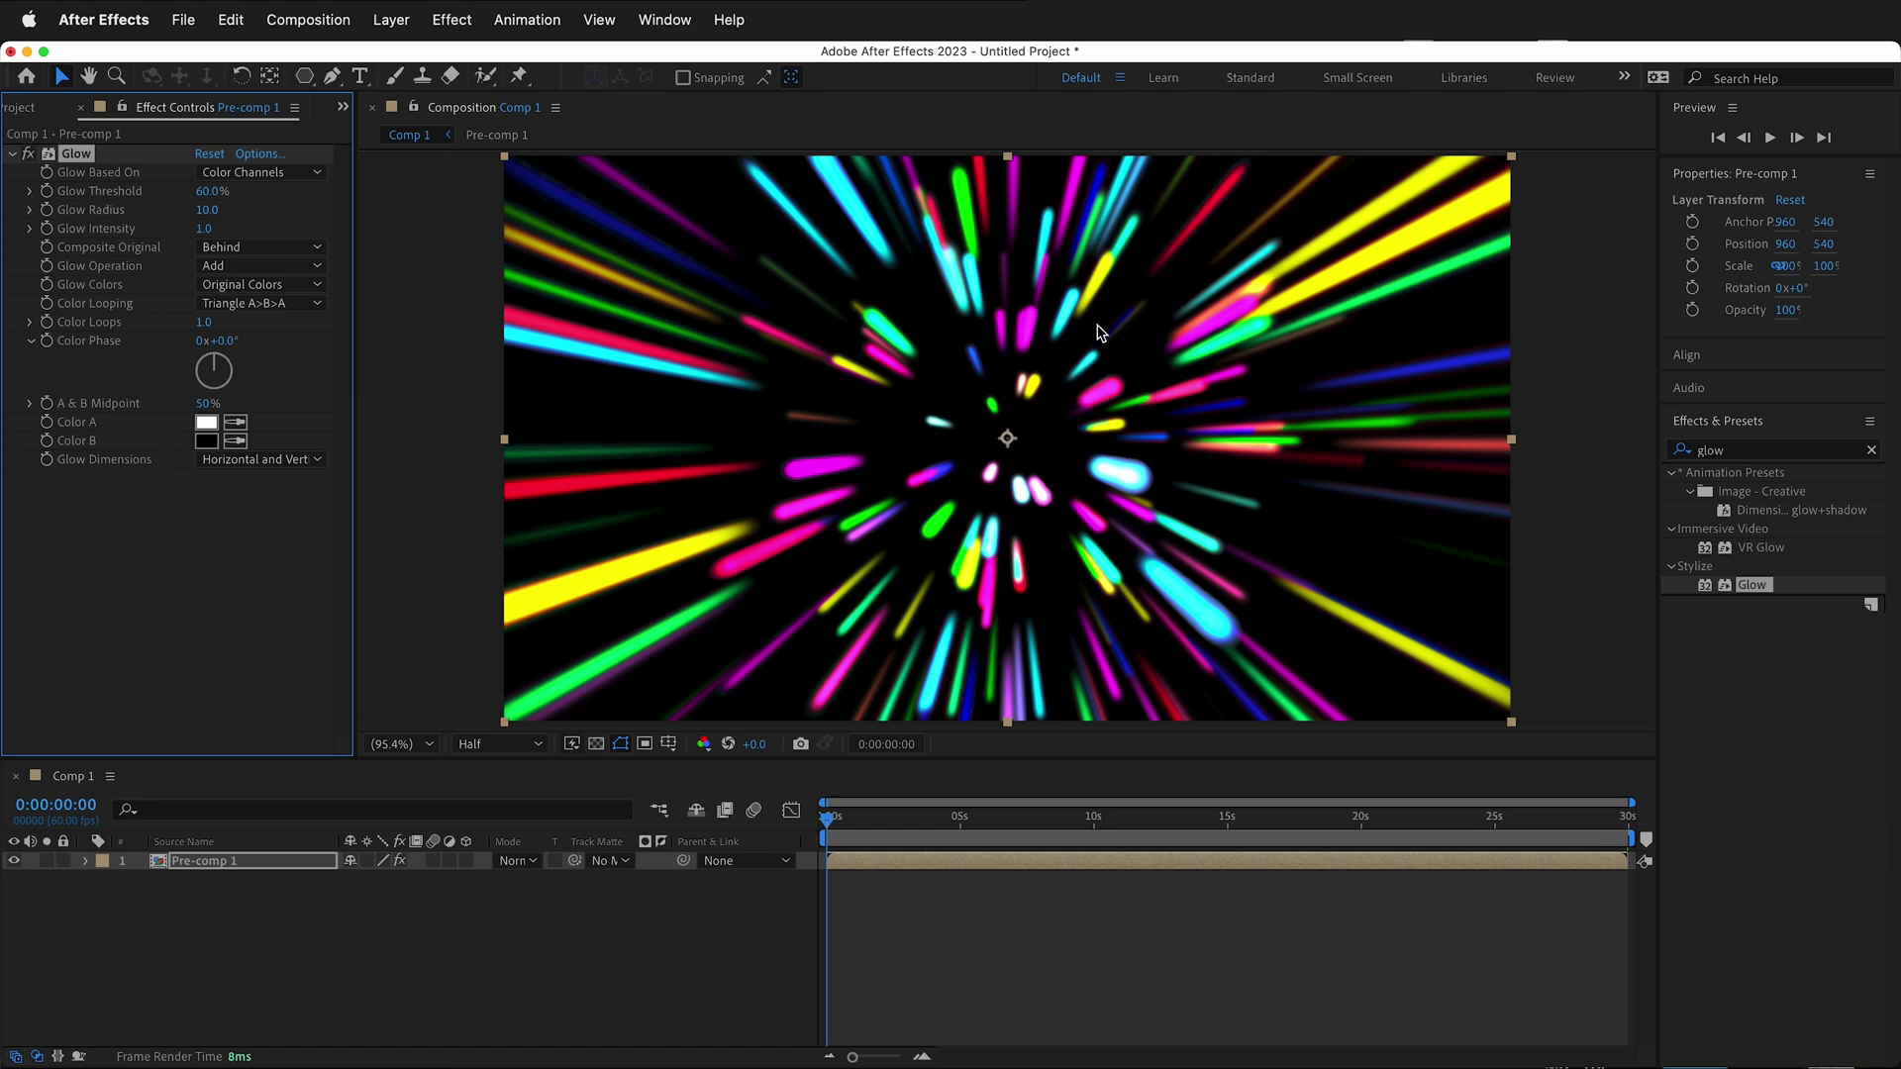
# Duplicate Glow, set Glow Radius to 42 and Glow 2 Radius to 12, then preview
pyautogui.press('super+d')
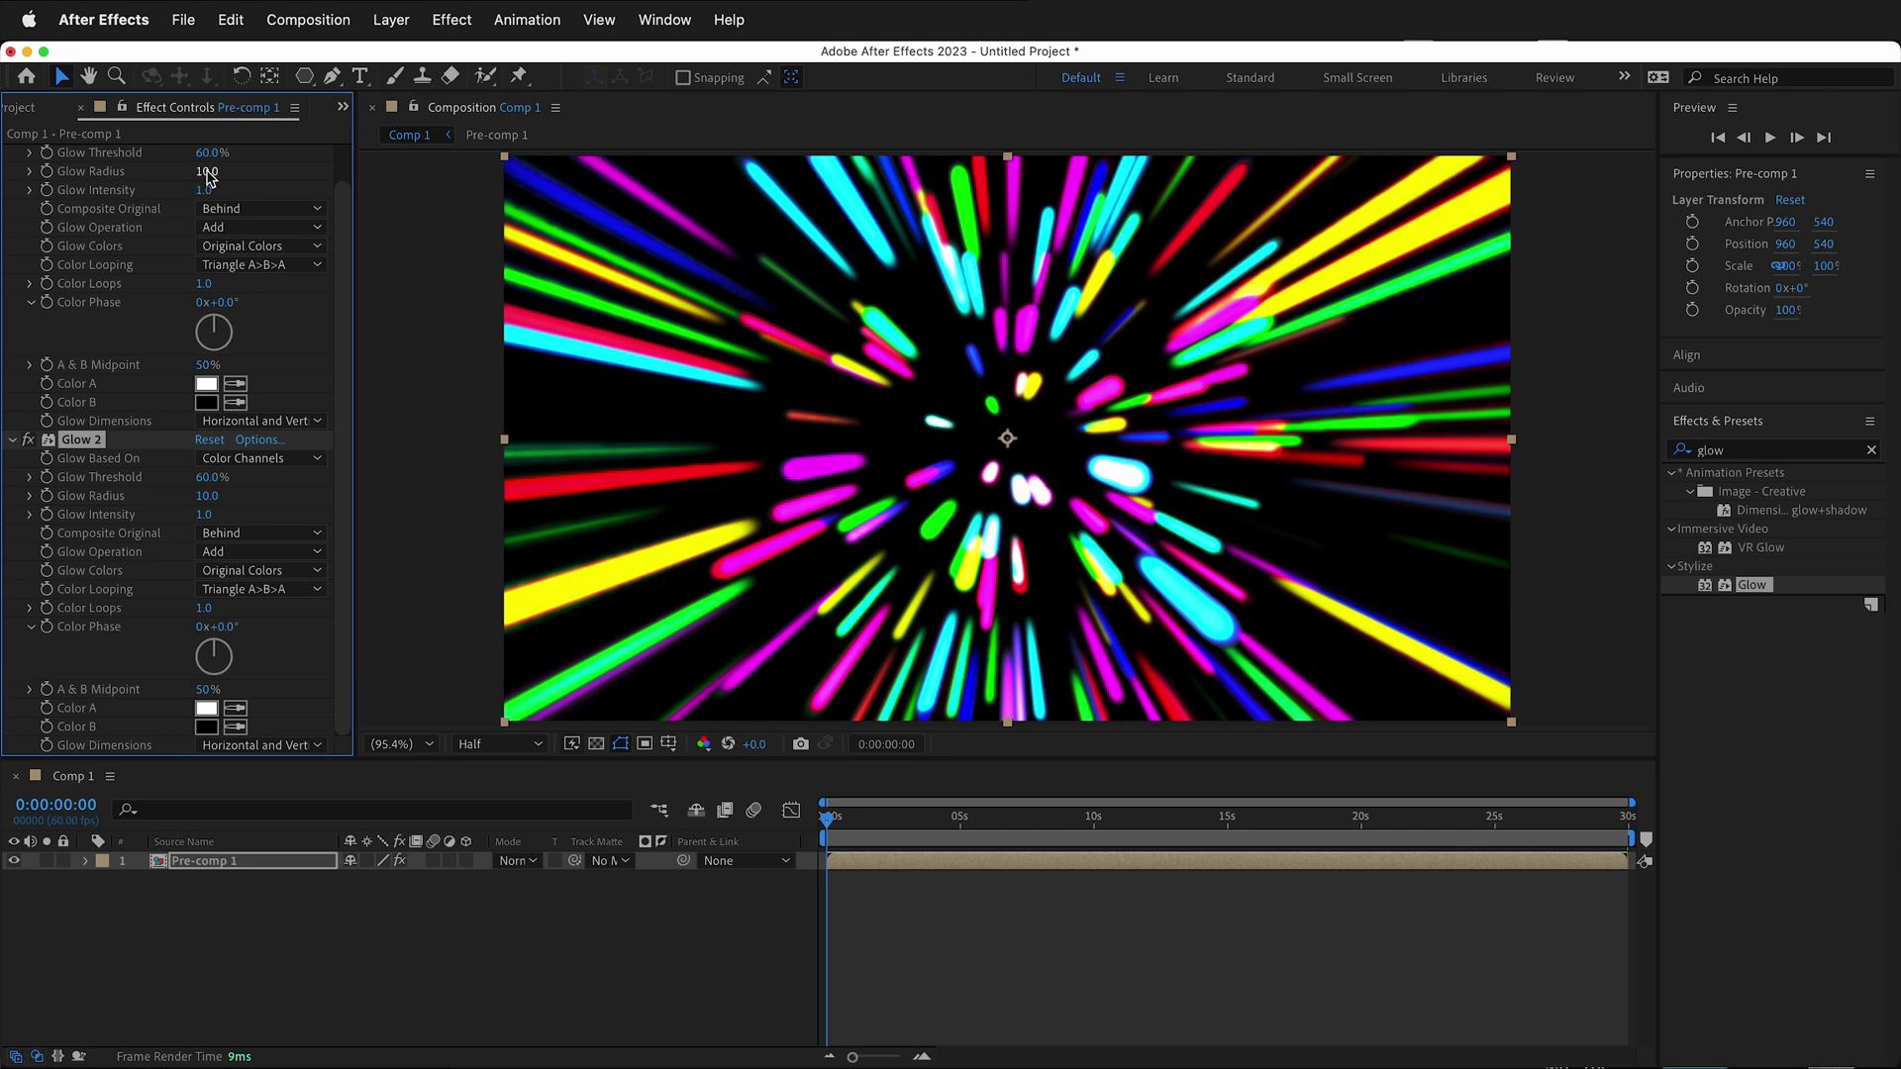
pyautogui.click(213, 170)
pyautogui.moveTo(213, 171); pyautogui.dragTo(243, 170)
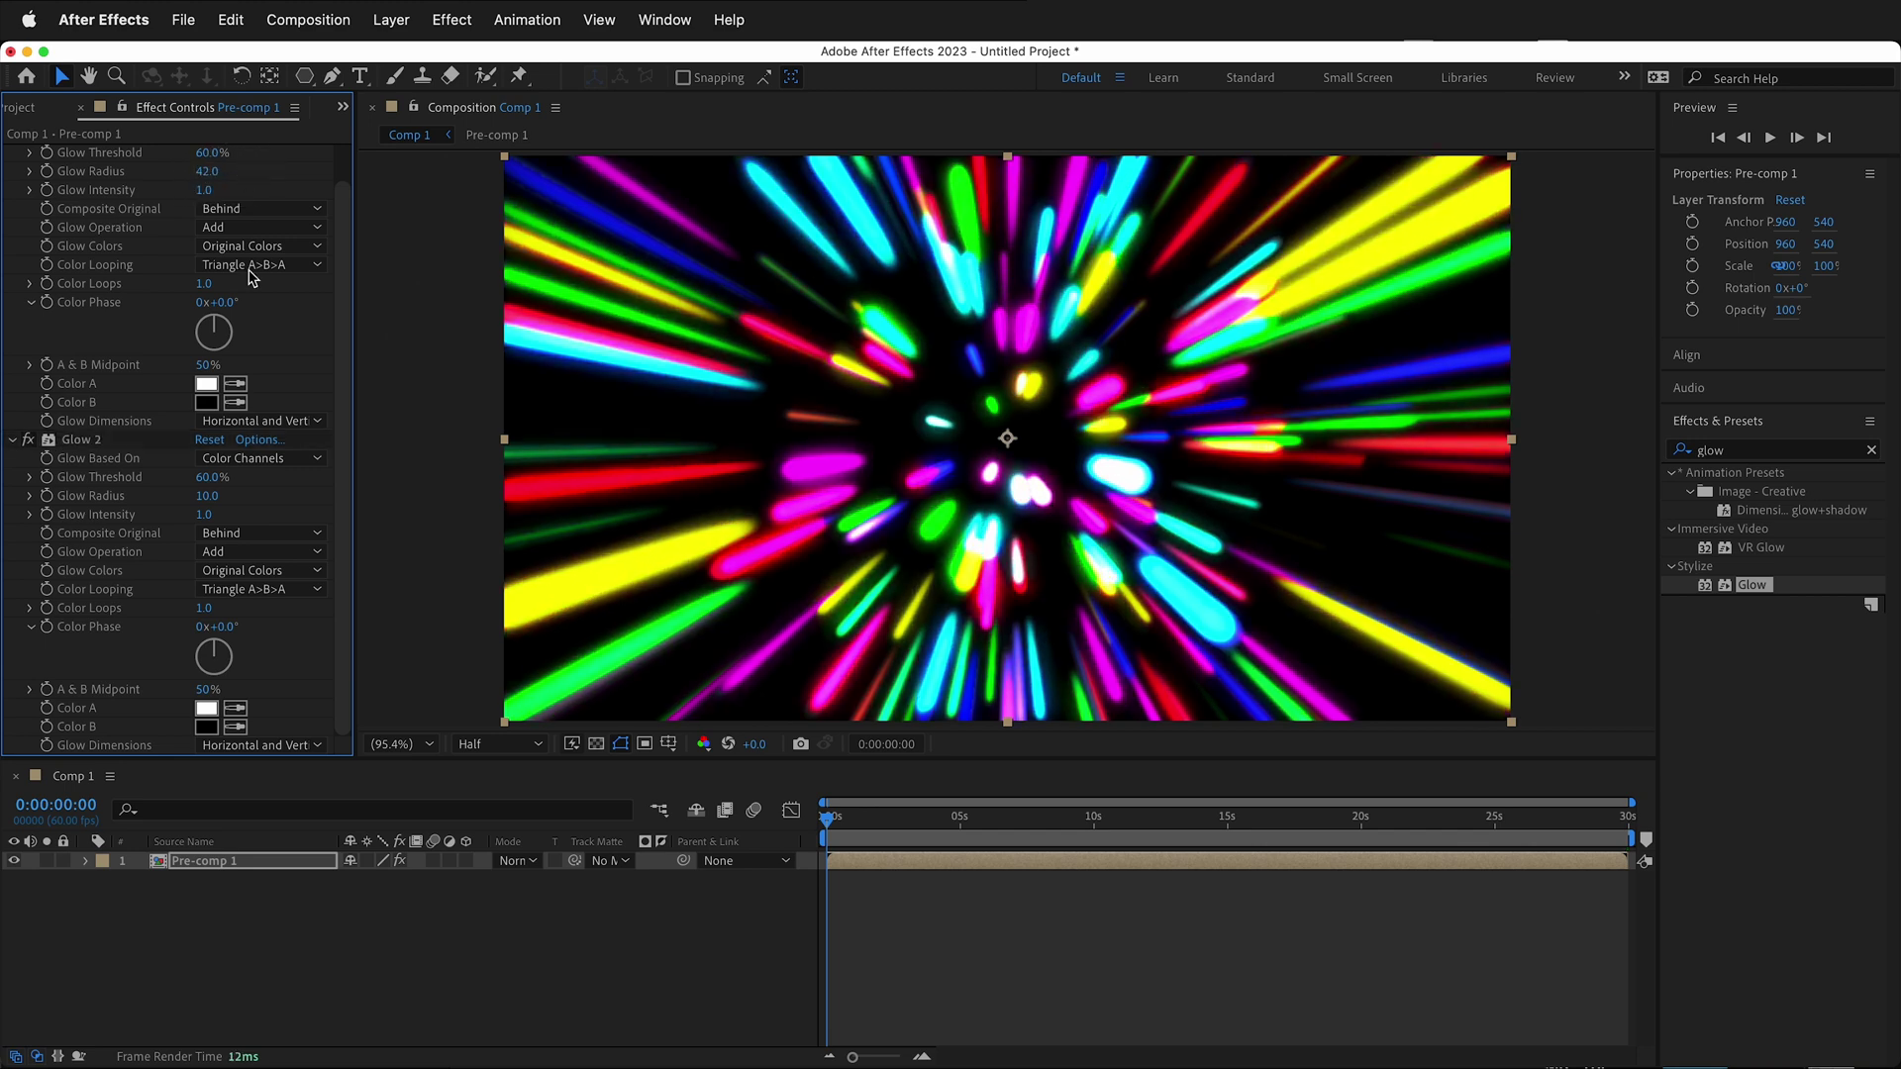
pyautogui.moveTo(204, 497); pyautogui.dragTo(203, 496)
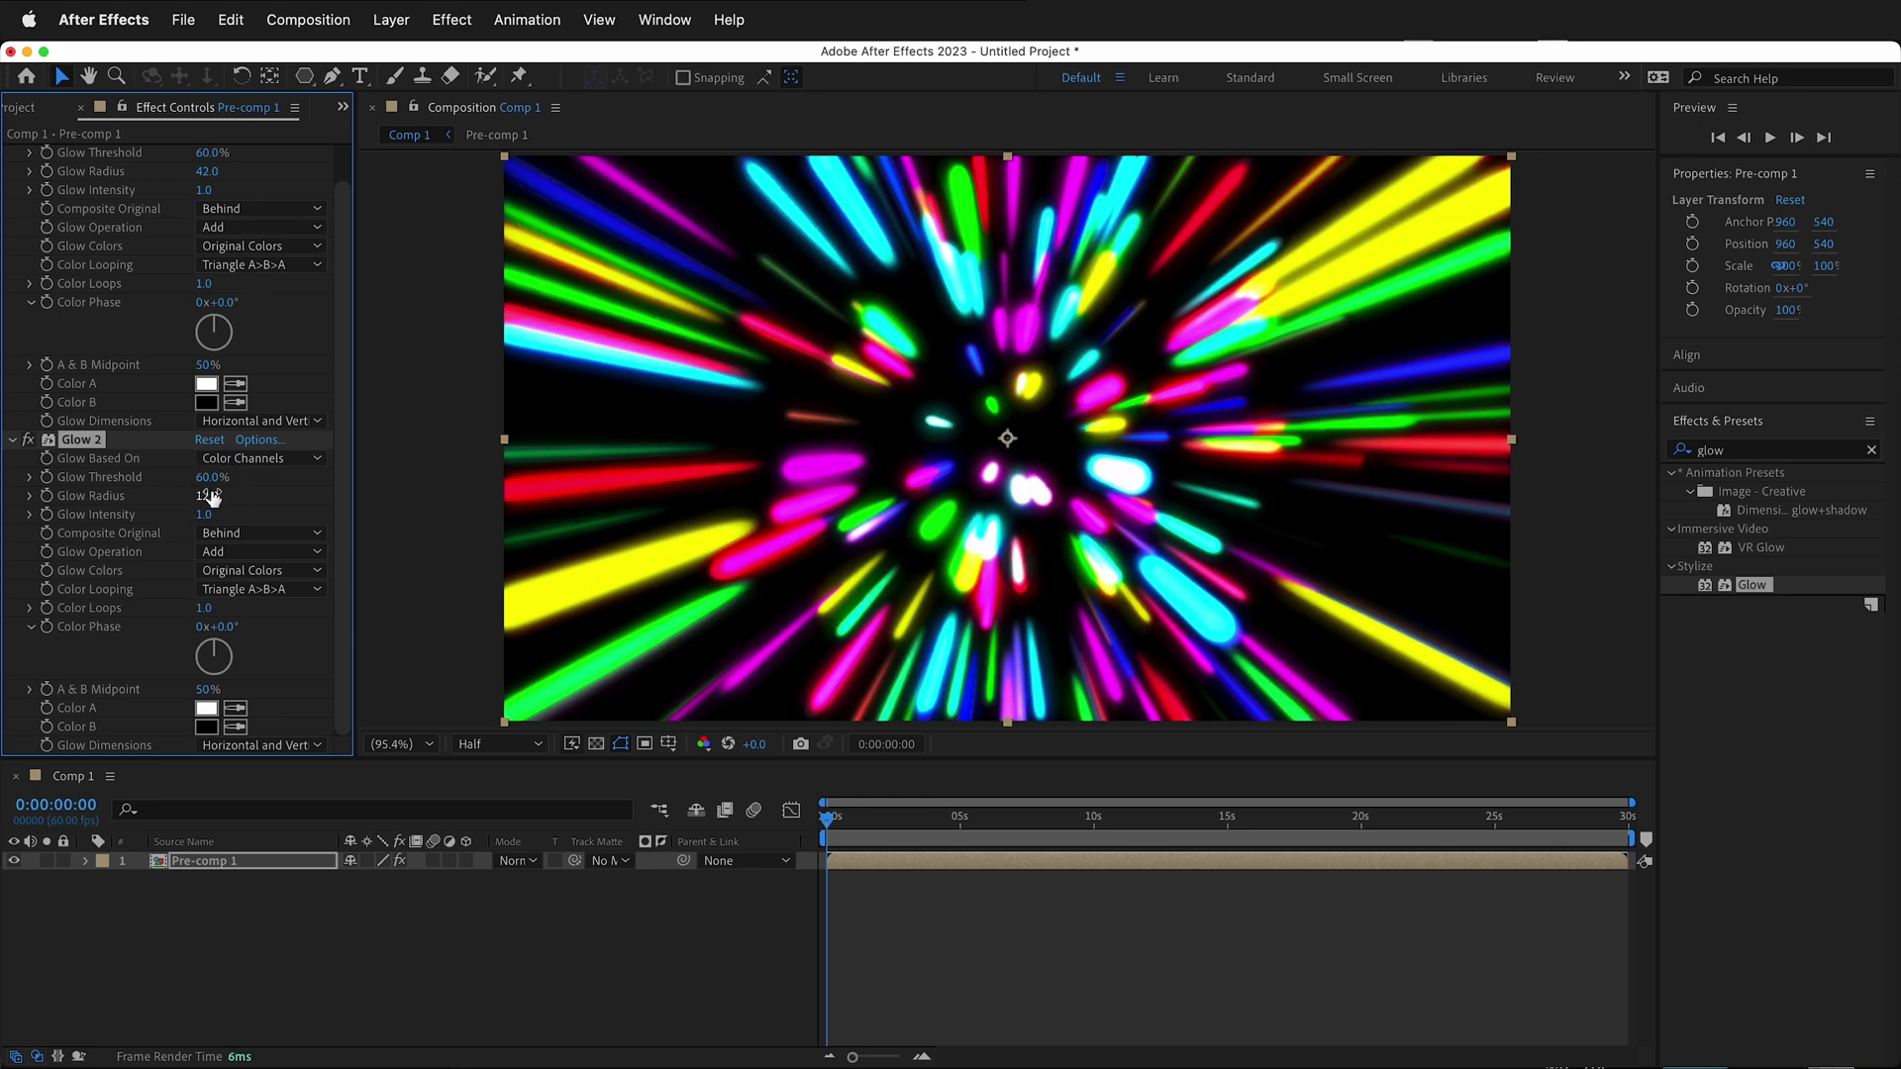
pyautogui.press('space')
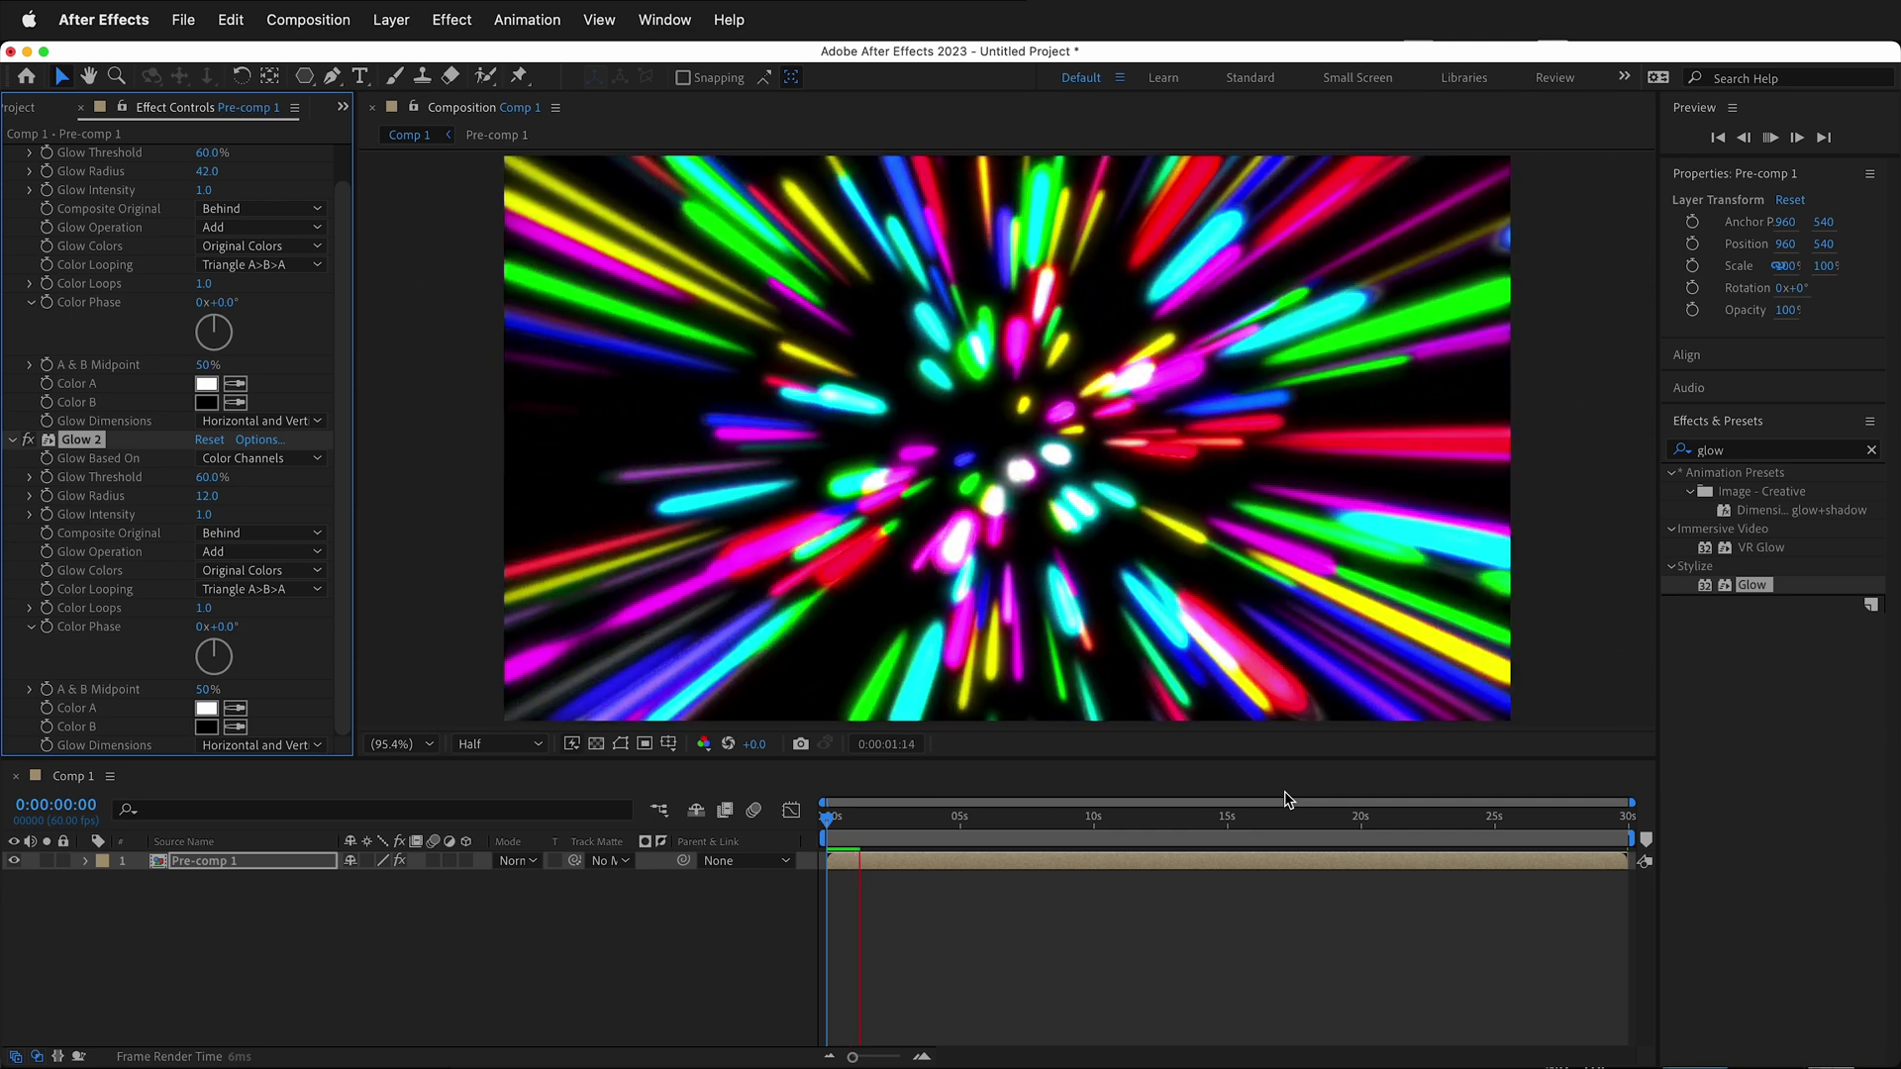
# Halt the glowing preview at 0:00:01:18, keeping both Glows on Pre-comp 1
pyautogui.press('space')
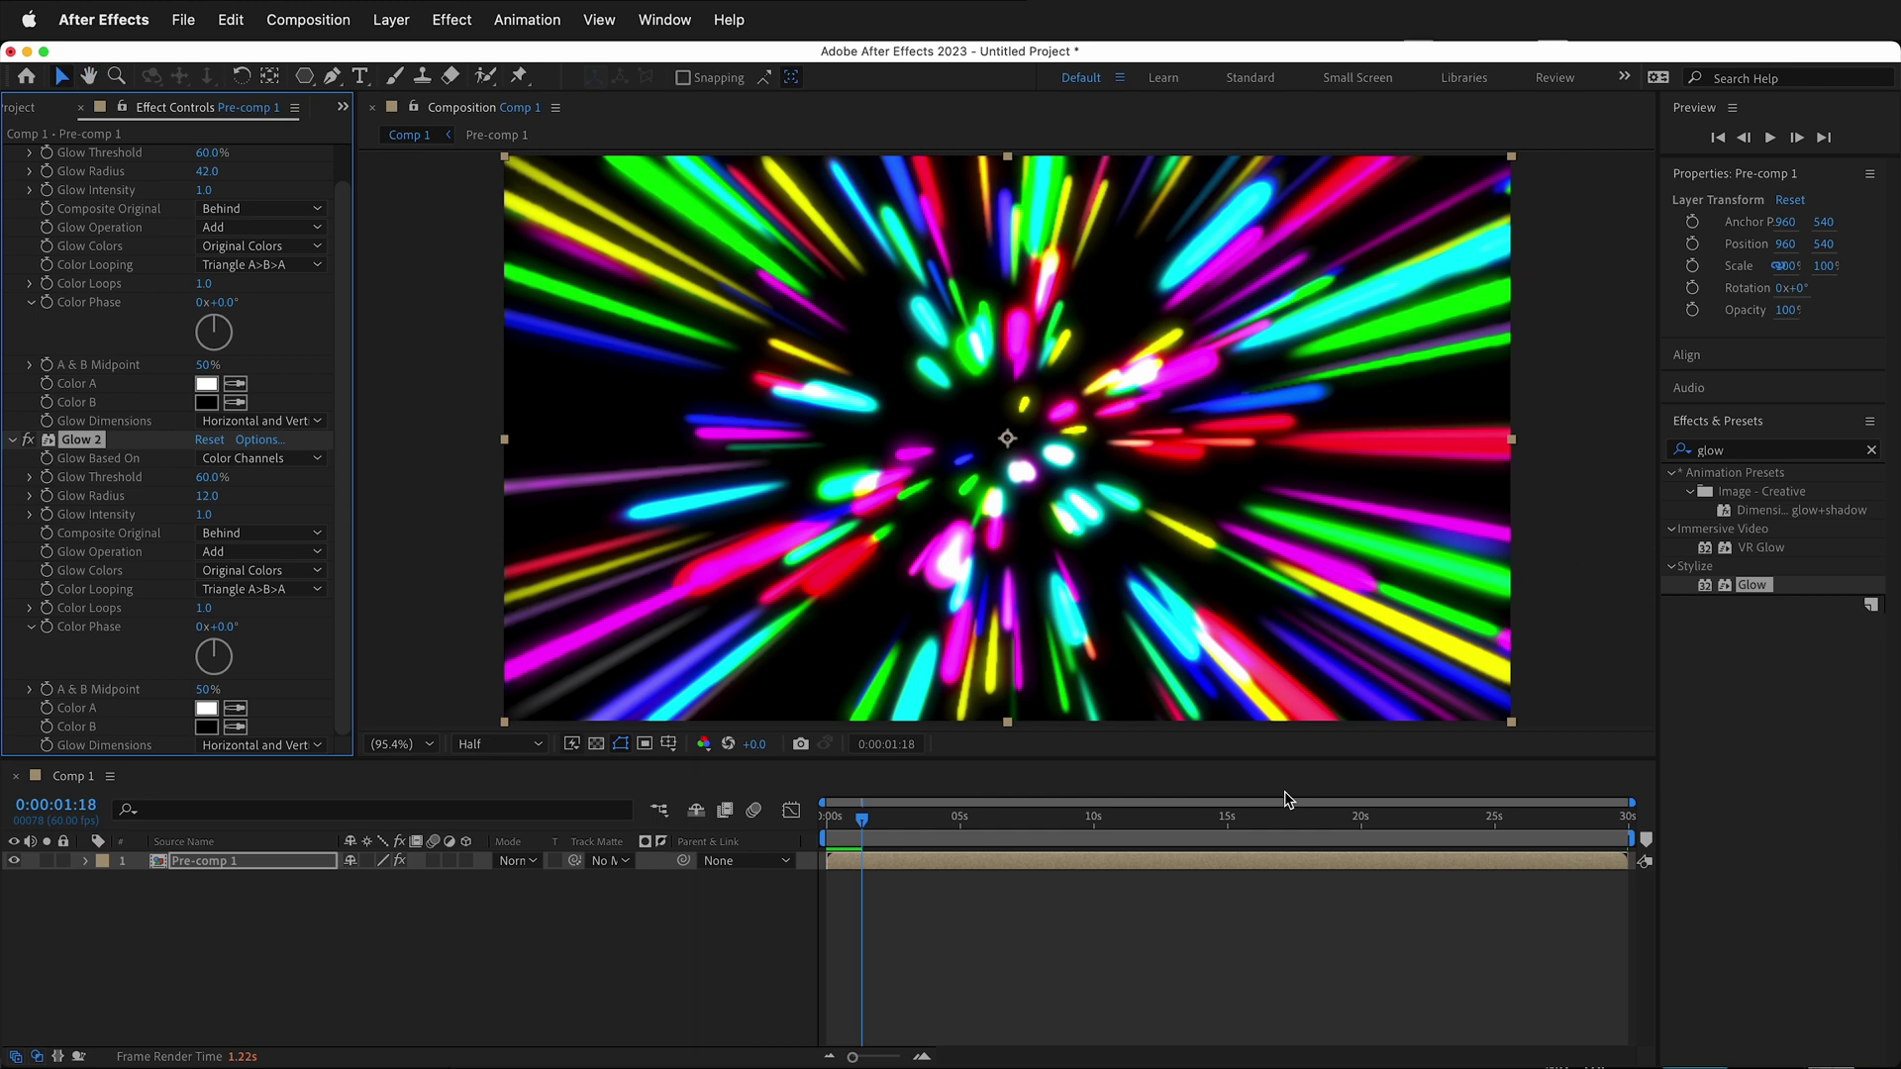